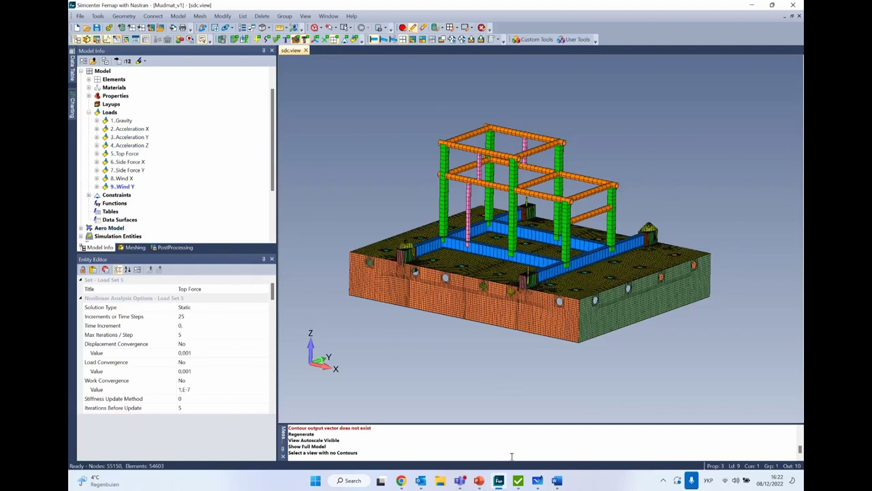
Switch to SDC Verifier and place its window over the Femap graphics area beside the model tree
{"action": "mouse_move", "coordinate": [515, 486]}
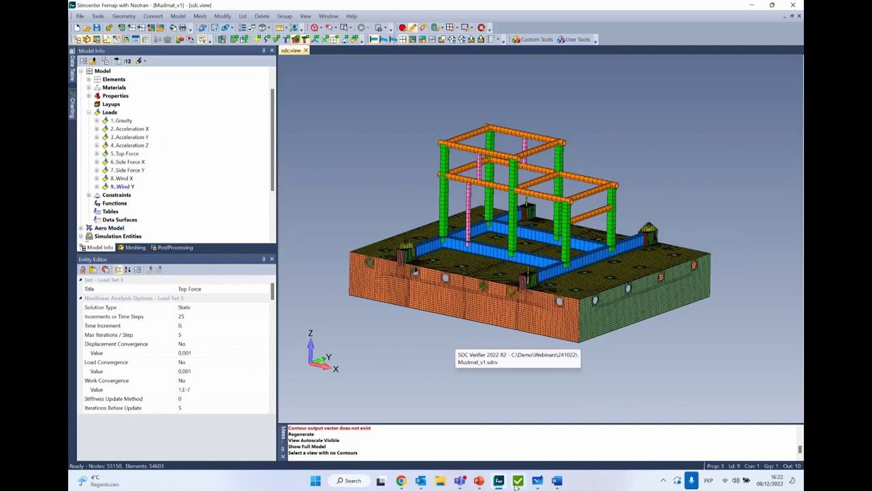
{"action": "left_click", "coordinate": [517, 481]}
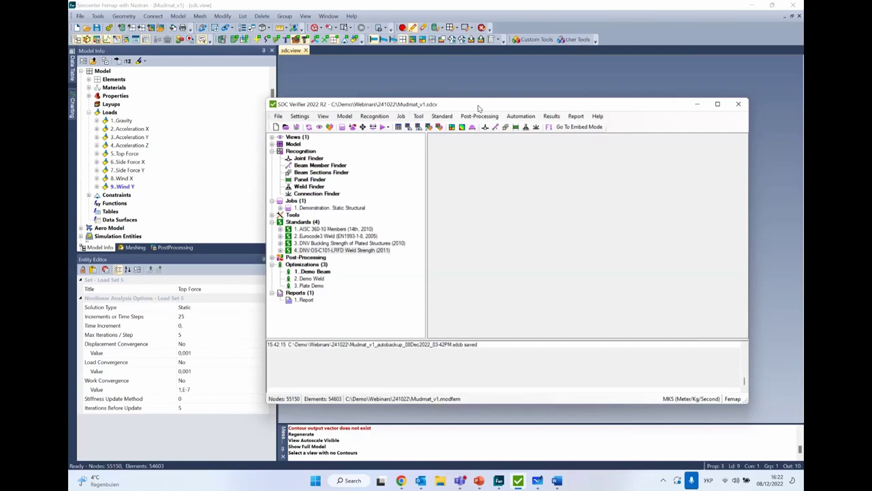
{"action": "left_click_drag", "start_coordinate": [479, 108], "coordinate": [494, 100]}
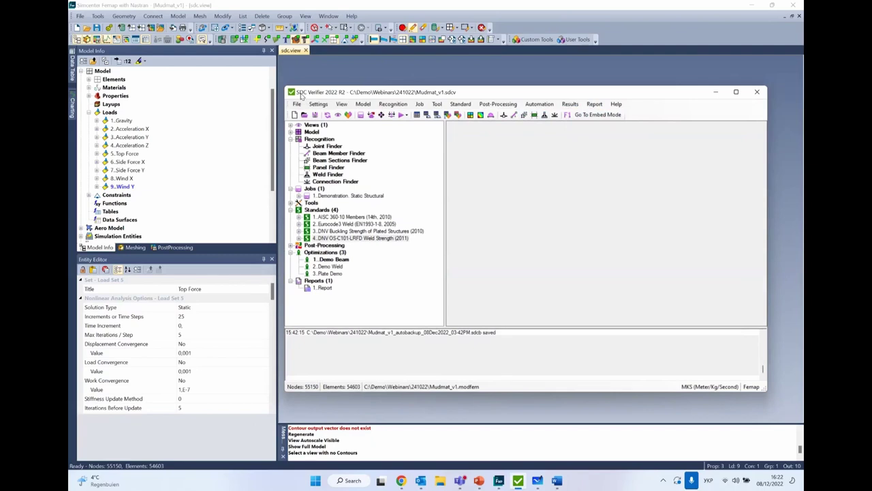
{"action": "left_click_drag", "start_coordinate": [302, 96], "coordinate": [685, 62]}
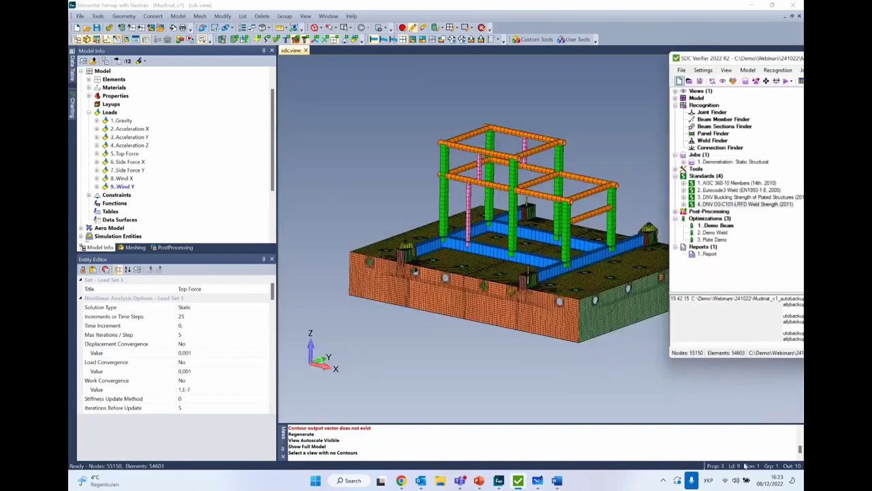
{"action": "left_click_drag", "start_coordinate": [767, 60], "coordinate": [402, 90]}
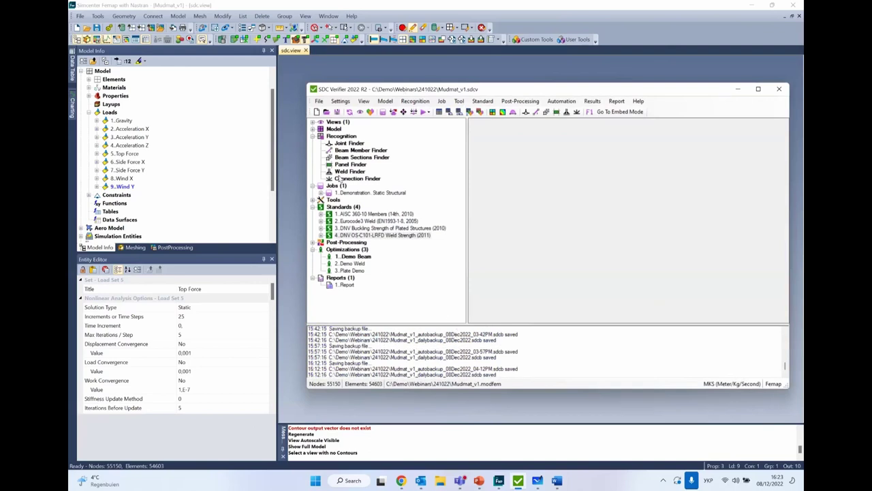
Compare the FEM loads and properties in the SDC Verifier model tree with those listed in Femap
{"action": "left_click", "coordinate": [313, 137]}
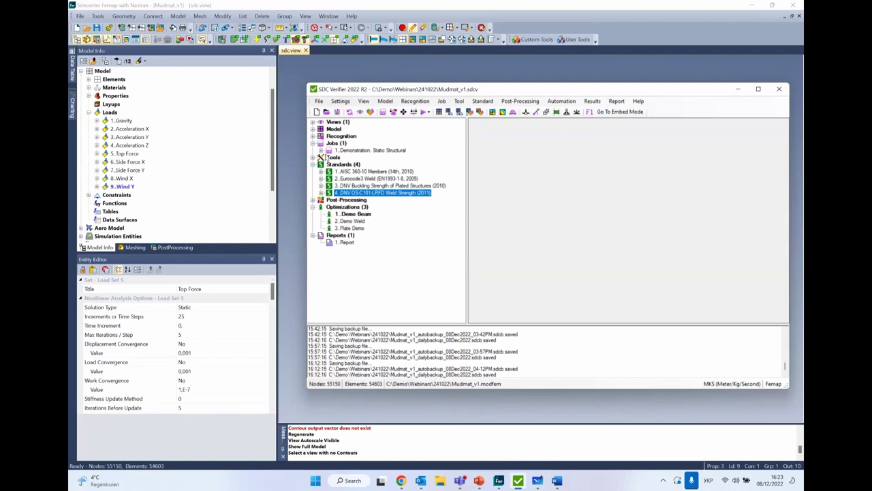
{"action": "left_click", "coordinate": [313, 129]}
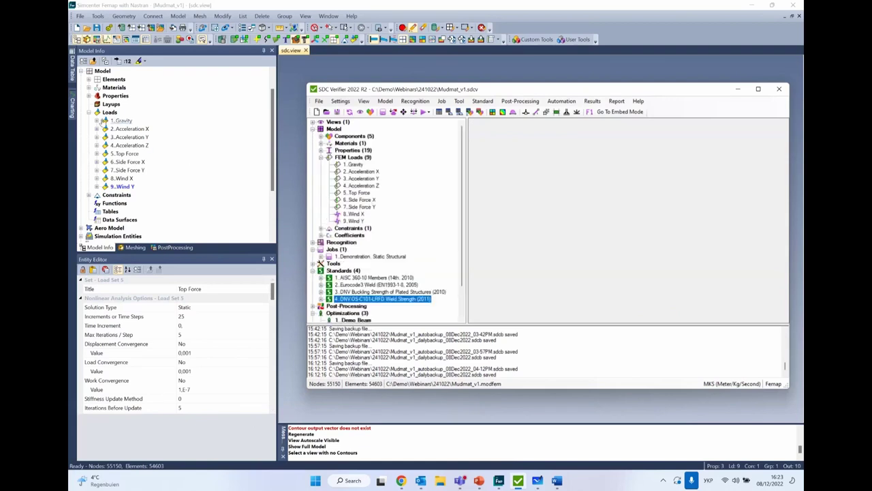
{"action": "left_click", "coordinate": [89, 96]}
{"action": "left_click", "coordinate": [89, 96]}
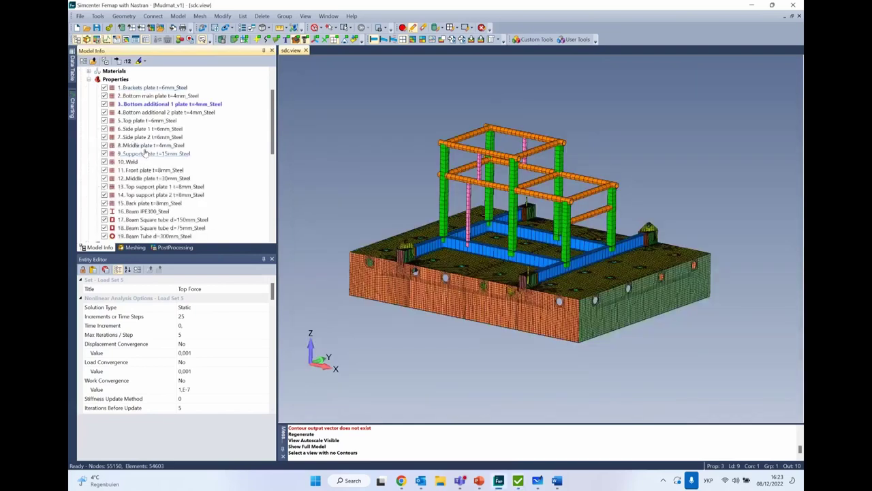
{"action": "scroll", "coordinate": [232, 172], "scroll_direction": "down", "scroll_amount": 3}
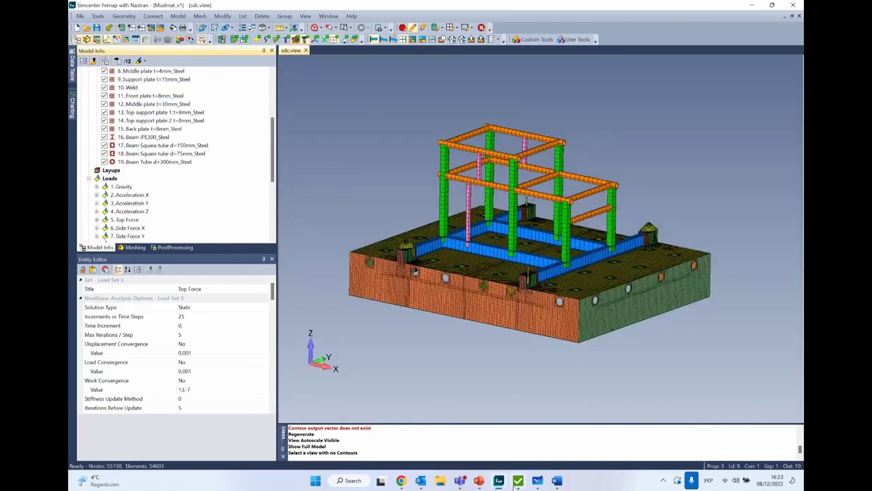
{"action": "left_click", "coordinate": [516, 482]}
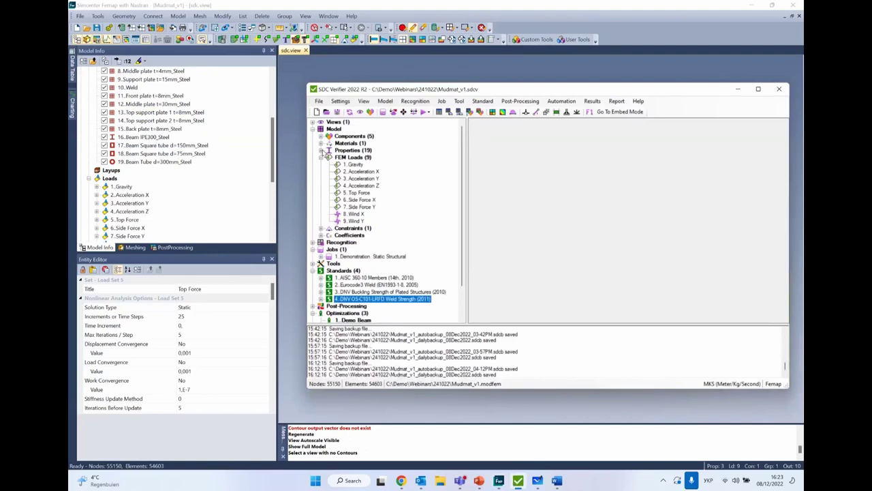
{"action": "left_click", "coordinate": [322, 150]}
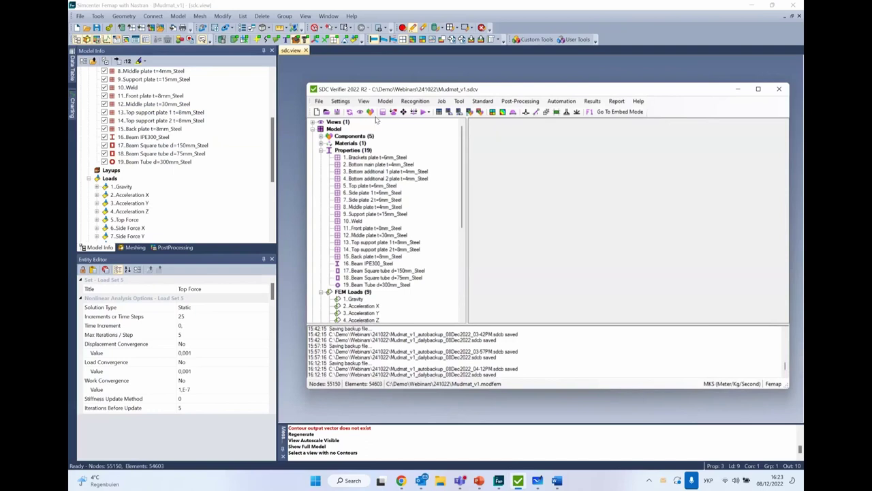
{"action": "left_click", "coordinate": [321, 150]}
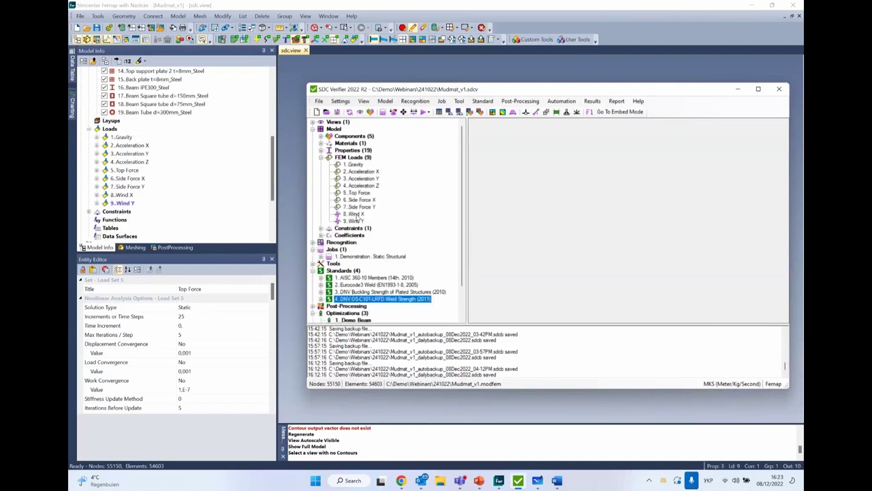
Open the Wind Y load definition and review its direction, element selection conditions and pressure or velocity options, then cancel
{"action": "left_click", "coordinate": [358, 222]}
{"action": "right_click", "coordinate": [357, 222]}
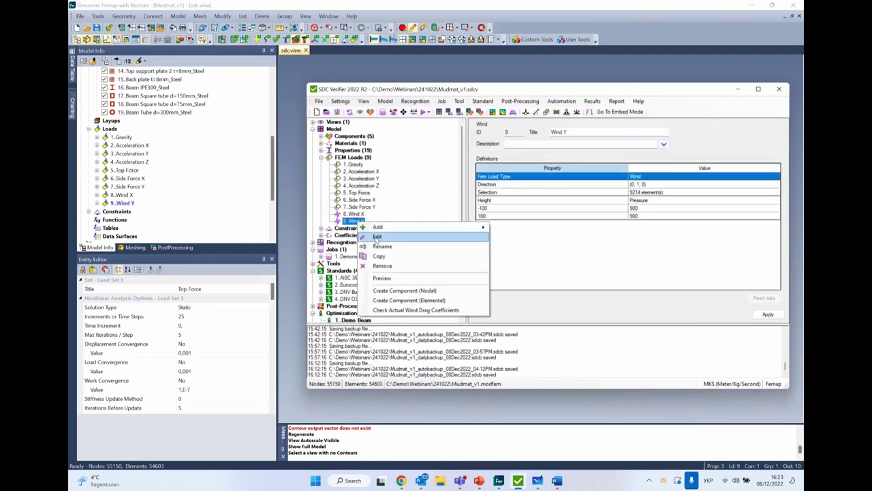
{"action": "left_click", "coordinate": [377, 236]}
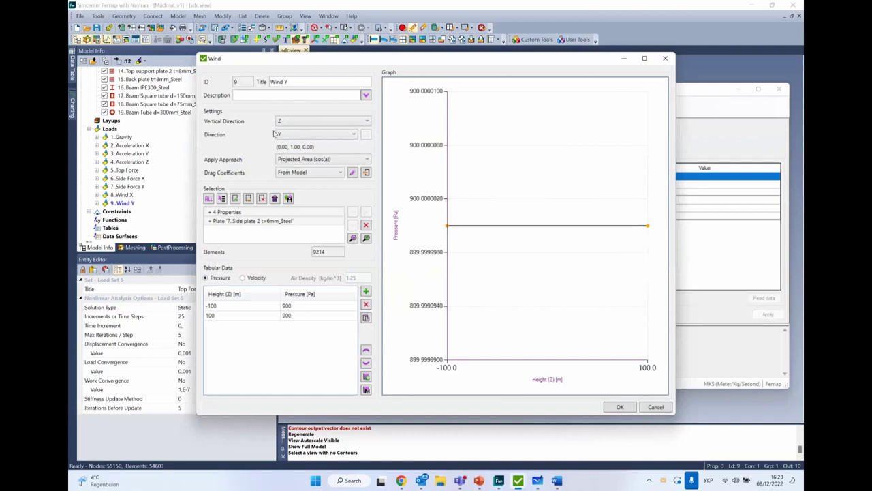
{"action": "left_click", "coordinate": [325, 137]}
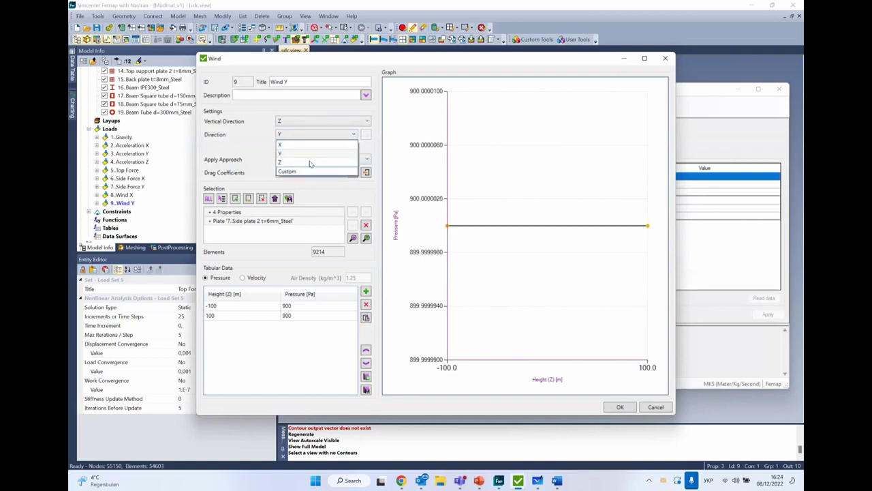
{"action": "left_click", "coordinate": [314, 153]}
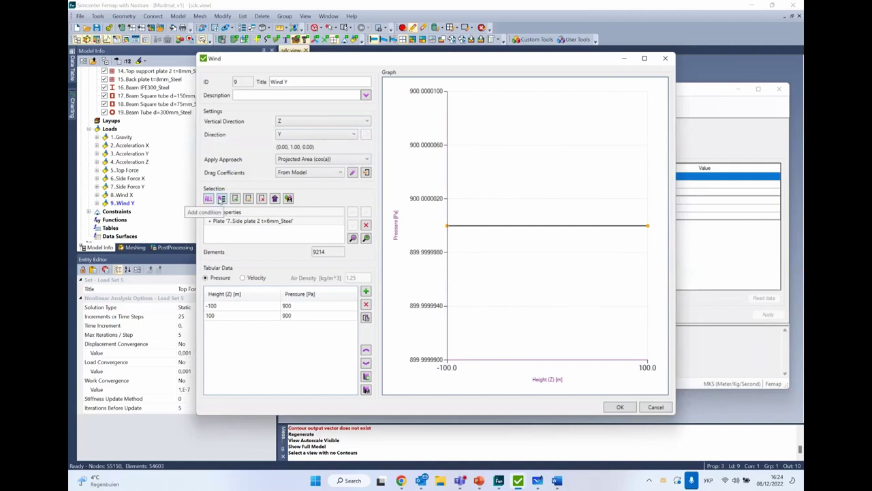
{"action": "left_click", "coordinate": [222, 198]}
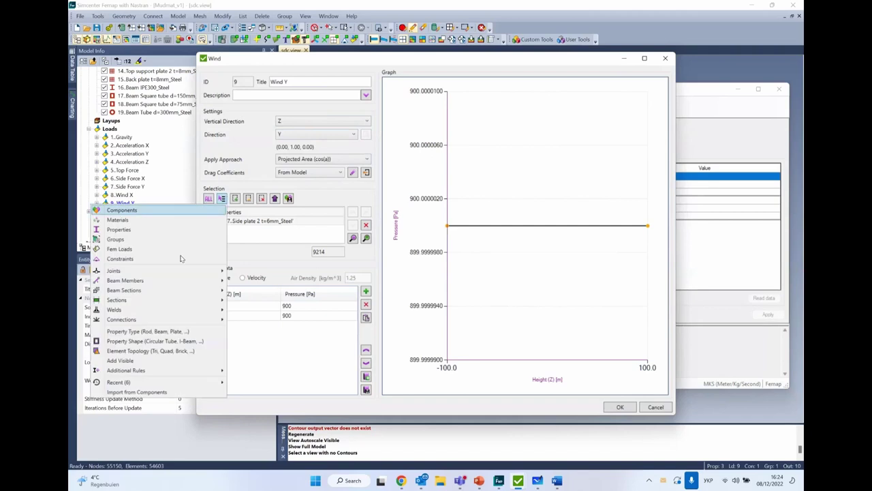
{"action": "left_click", "coordinate": [276, 233]}
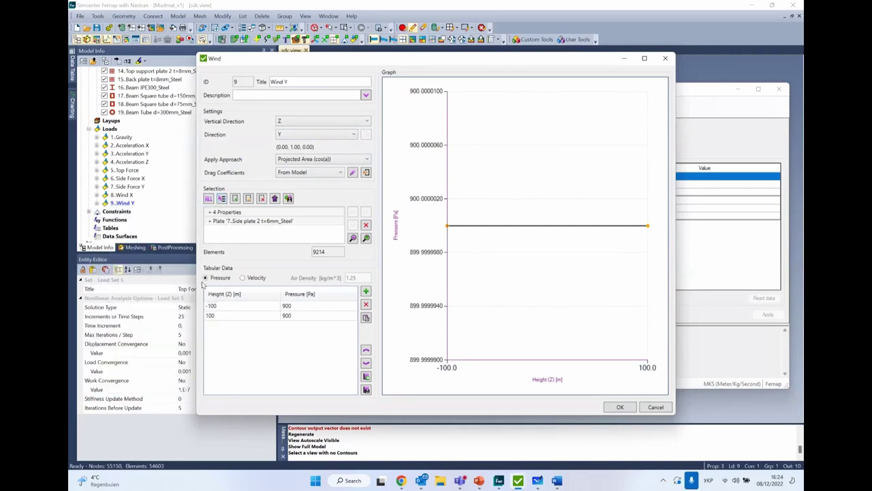
{"action": "left_click", "coordinate": [245, 279]}
{"action": "left_click", "coordinate": [216, 279]}
{"action": "left_click", "coordinate": [656, 408]}
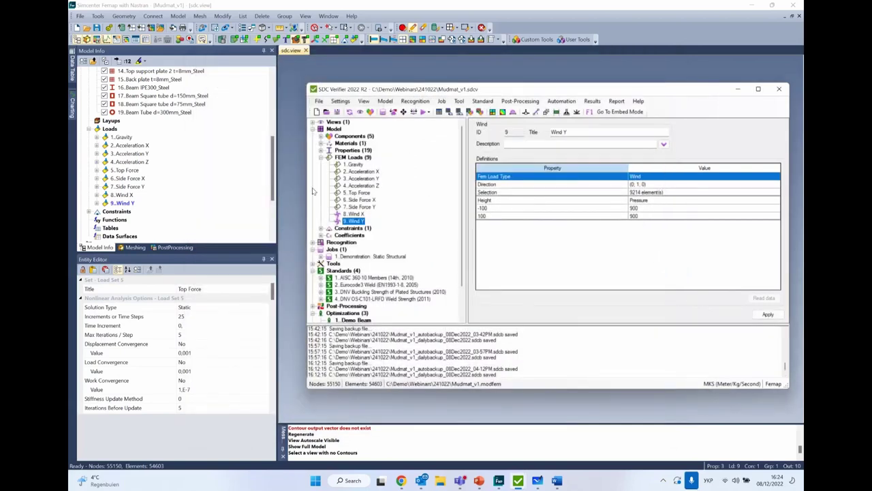
Update the SDC Verifier model data from Femap with the option to clear calculated results
{"action": "left_click", "coordinate": [314, 128]}
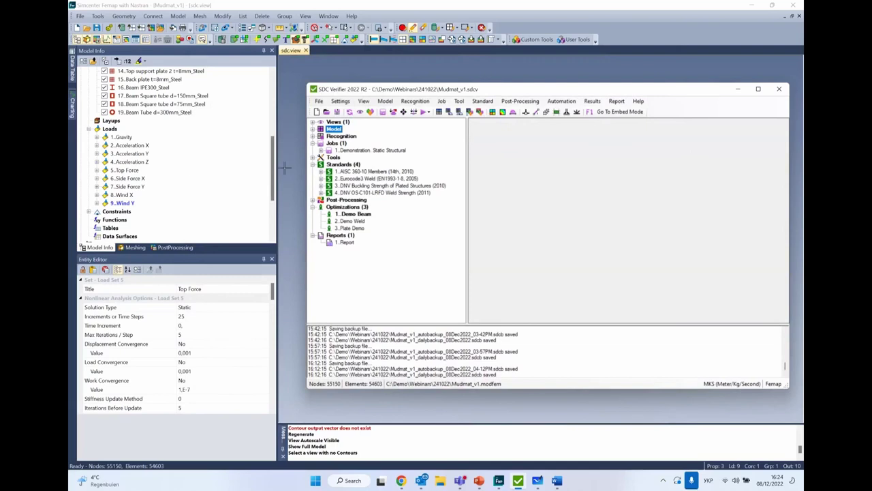
{"action": "left_click", "coordinate": [349, 112]}
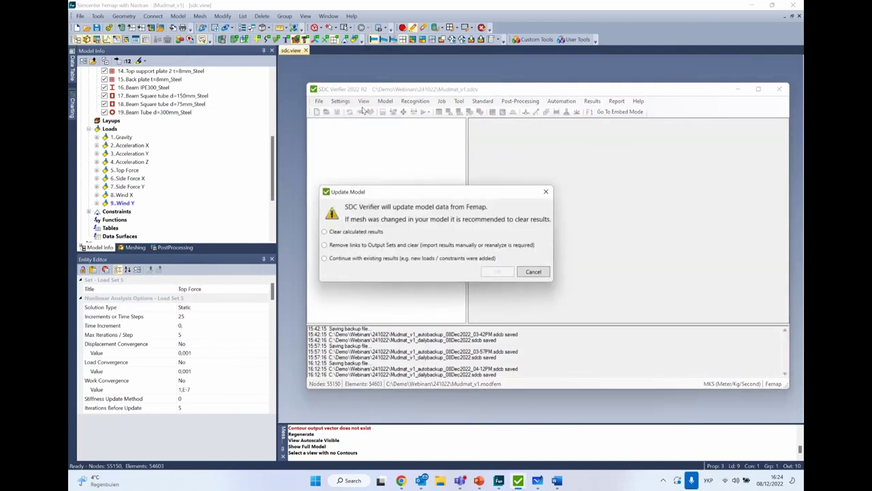
{"action": "left_click", "coordinate": [357, 231]}
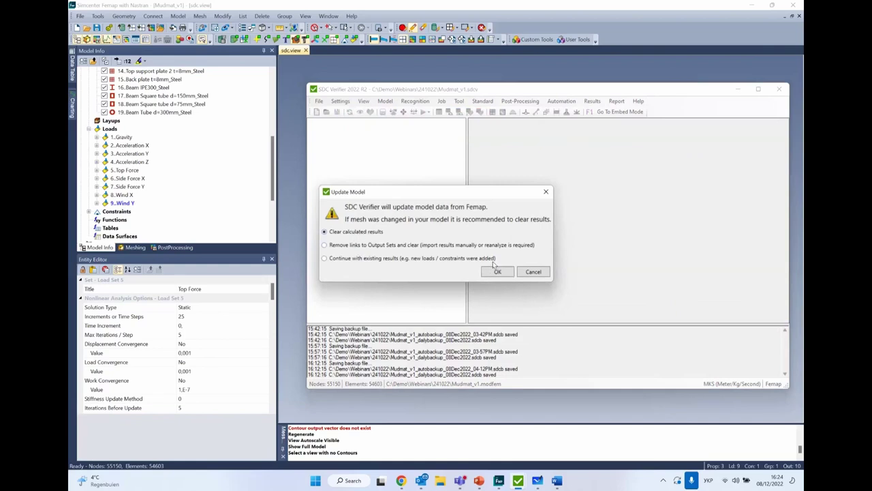
{"action": "left_click", "coordinate": [499, 271]}
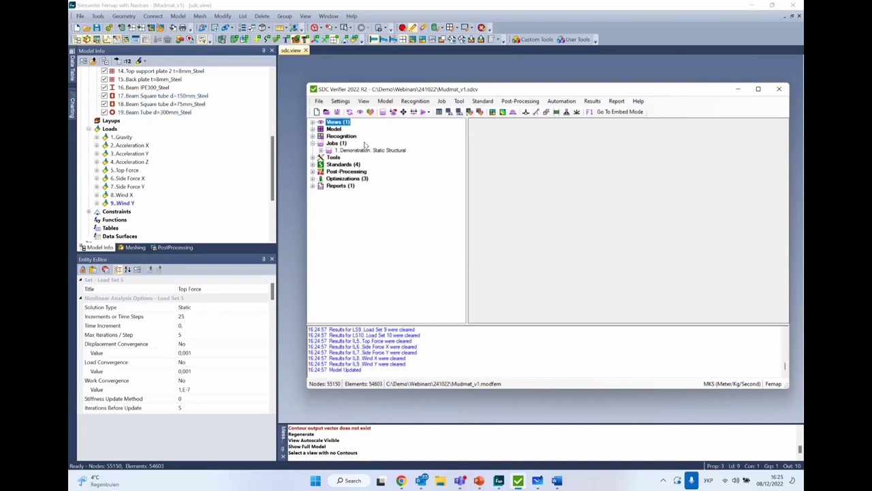
Review the Demonstration Static Structural job's analysis settings and its individual loads, including those based on existing results
{"action": "left_click", "coordinate": [321, 150]}
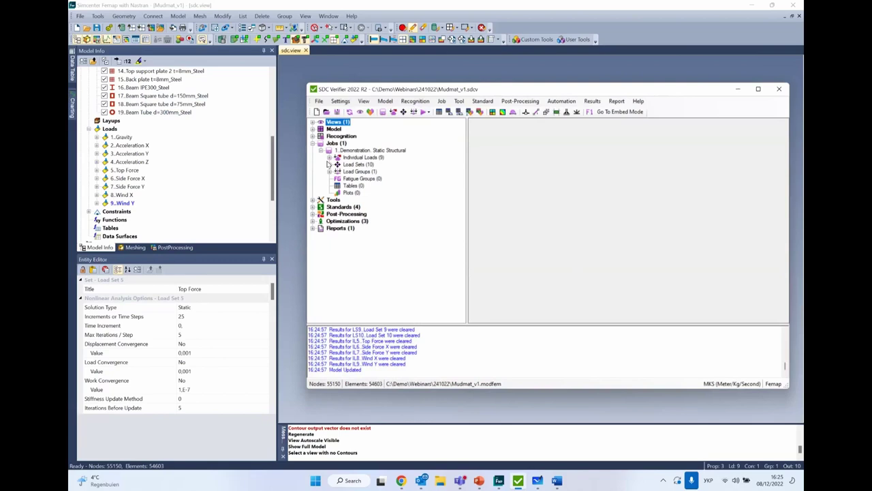
{"action": "left_click", "coordinate": [350, 151]}
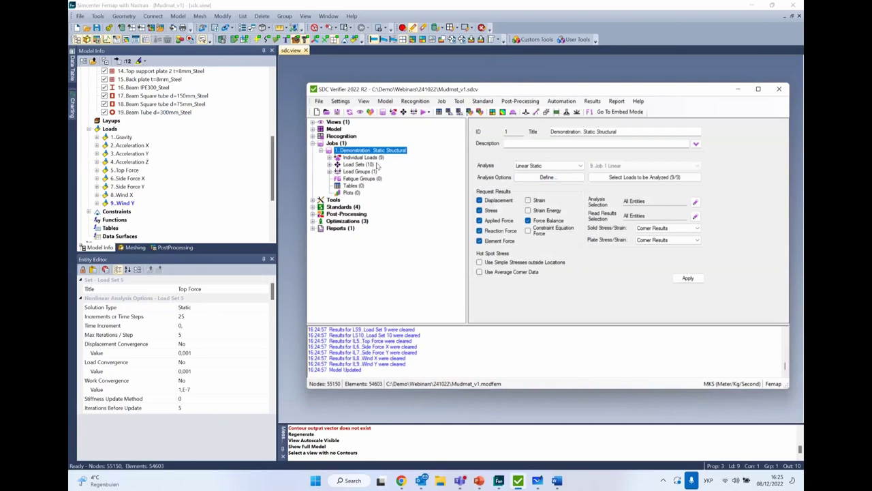
{"action": "left_click", "coordinate": [352, 158]}
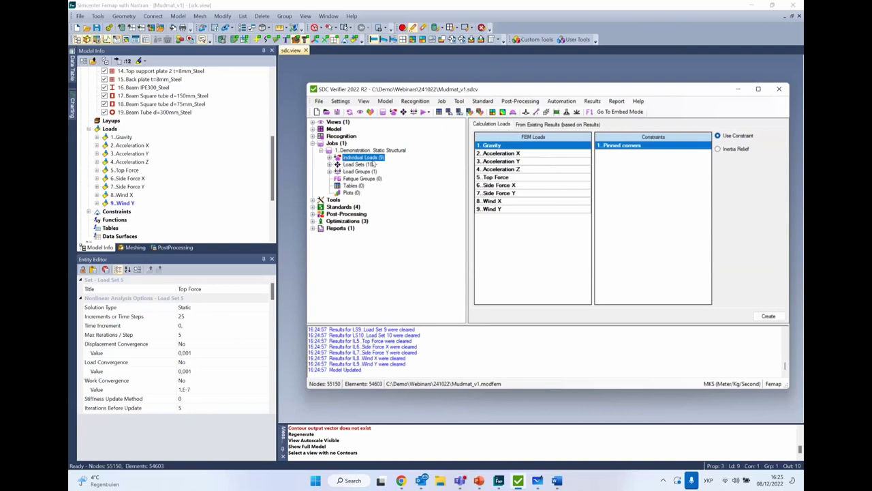
{"action": "left_click", "coordinate": [330, 158]}
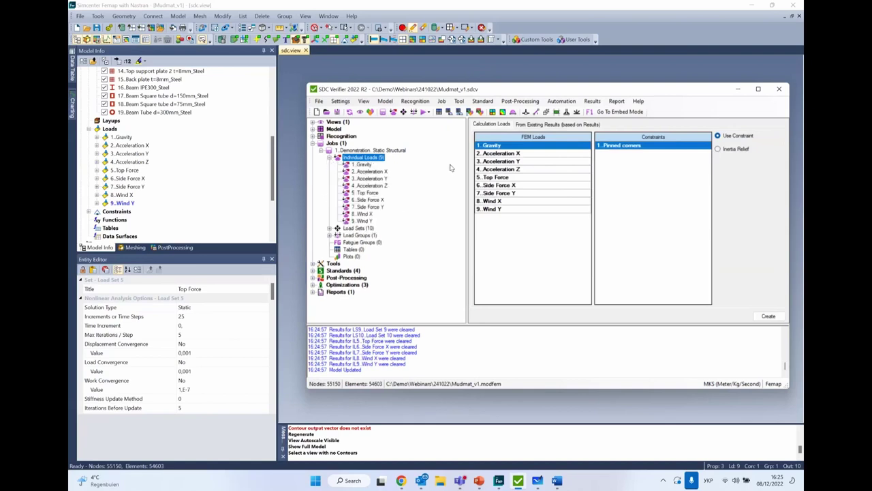
{"action": "left_click", "coordinate": [565, 125]}
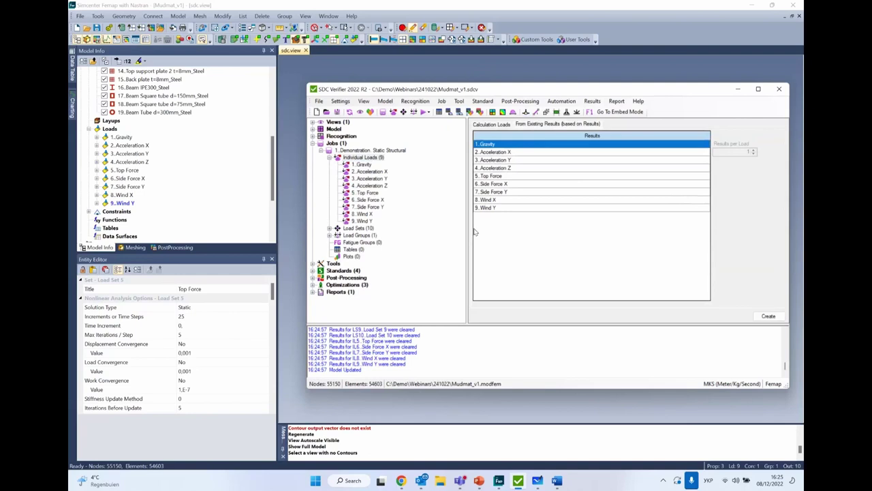
{"action": "left_click_drag", "start_coordinate": [516, 209], "coordinate": [518, 213]}
{"action": "left_click_drag", "start_coordinate": [517, 214], "coordinate": [517, 210]}
Review the job's load sets and their load factors in the multiple load set table, then close it
{"action": "left_click", "coordinate": [358, 229]}
{"action": "left_click", "coordinate": [330, 229]}
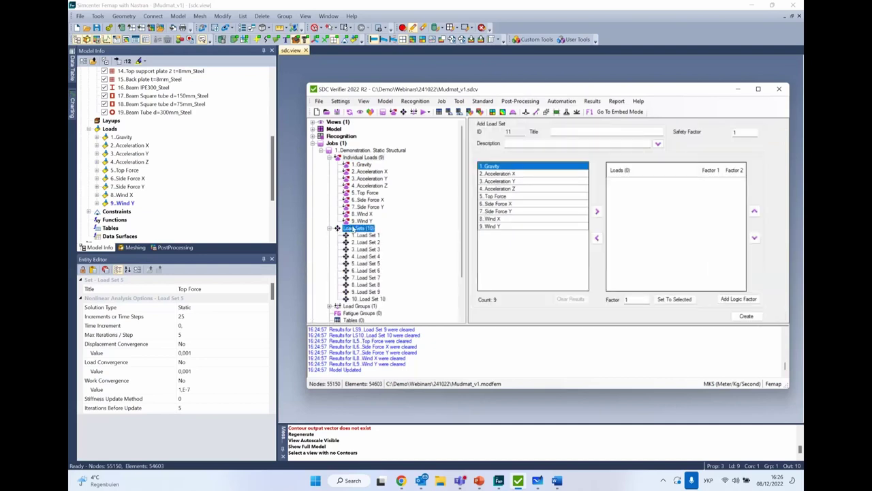
{"action": "right_click", "coordinate": [353, 230]}
{"action": "left_click", "coordinate": [398, 231]}
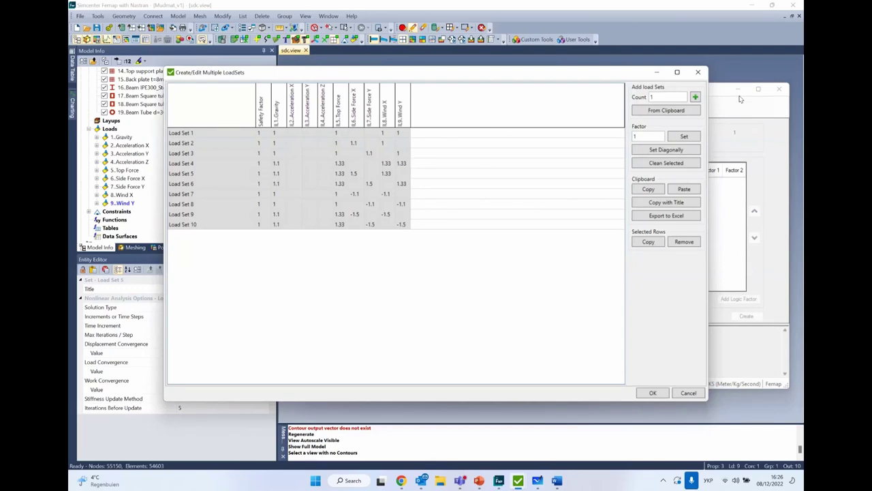
{"action": "left_click", "coordinate": [698, 72]}
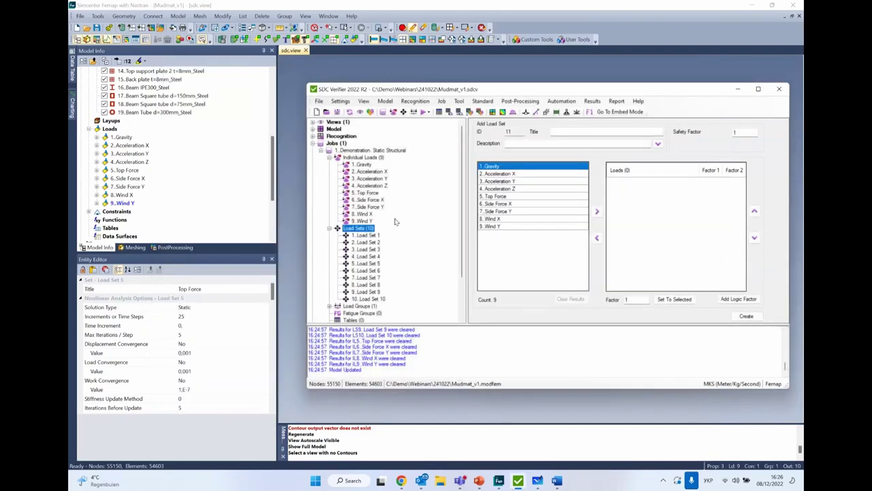
Examine the load sets combined in the Operational Conditions load group, then collapse the jobs branch
{"action": "scroll", "coordinate": [395, 221], "scroll_direction": "down", "scroll_amount": 2}
{"action": "left_click", "coordinate": [364, 263]}
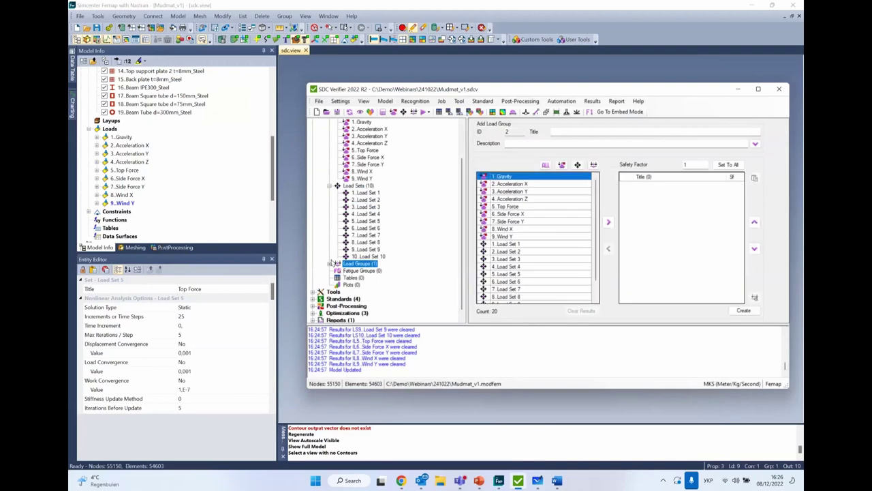
{"action": "left_click", "coordinate": [331, 263]}
{"action": "left_click", "coordinate": [366, 257]}
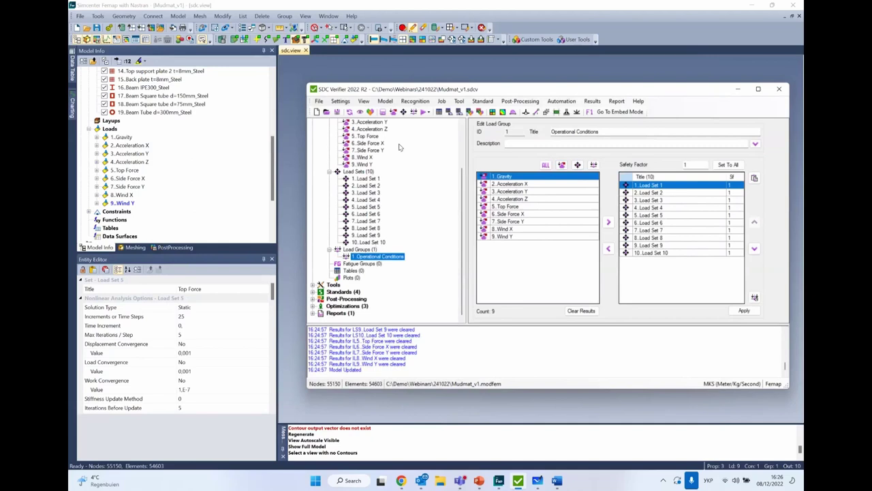
{"action": "scroll", "coordinate": [334, 151], "scroll_direction": "up", "scroll_amount": 3}
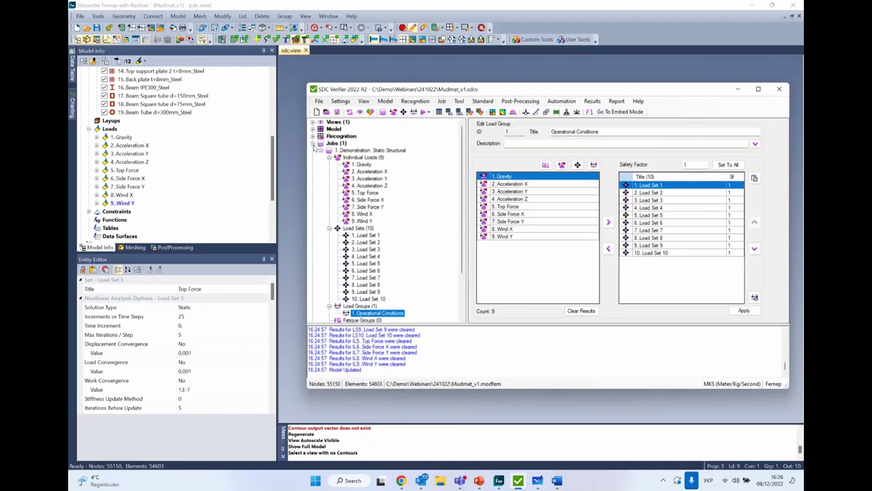
{"action": "left_click", "coordinate": [314, 144]}
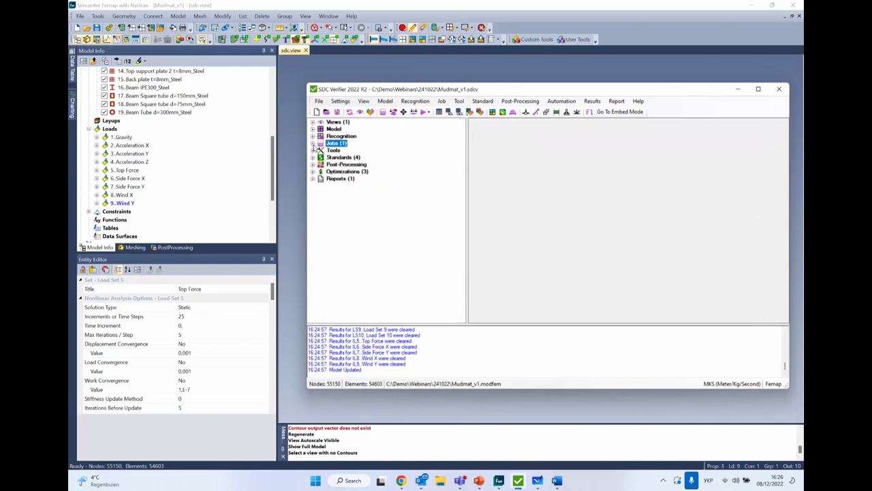
View the mudmat model in Femap, return to SDC Verifier and expand the Recognition branch
{"action": "left_click", "coordinate": [296, 179]}
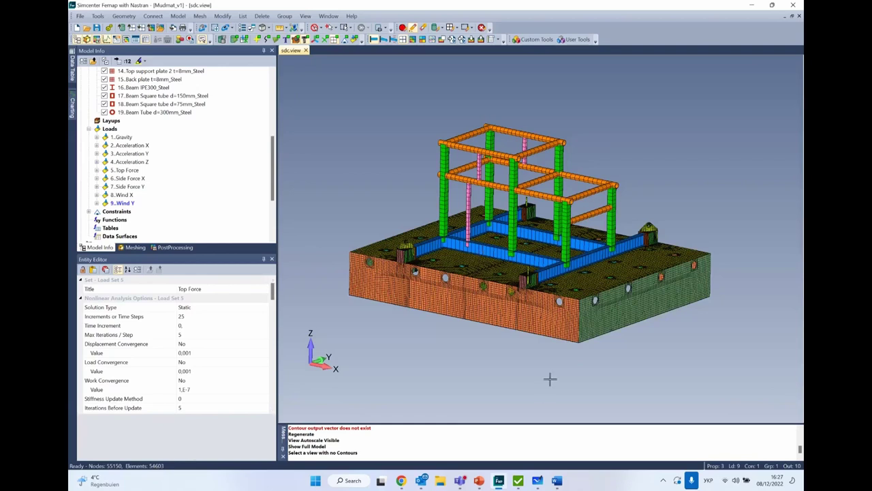
{"action": "left_click", "coordinate": [518, 482]}
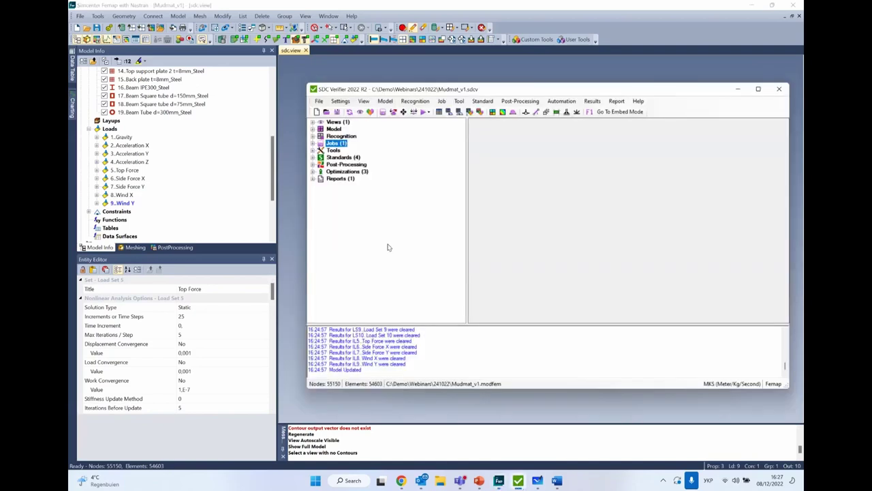
{"action": "left_click", "coordinate": [313, 136]}
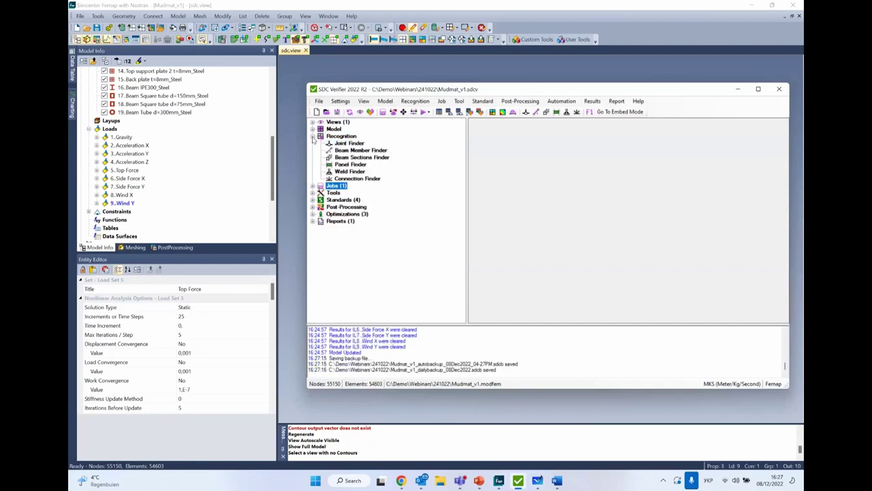
{"action": "left_click", "coordinate": [346, 153]}
{"action": "right_click", "coordinate": [352, 150]}
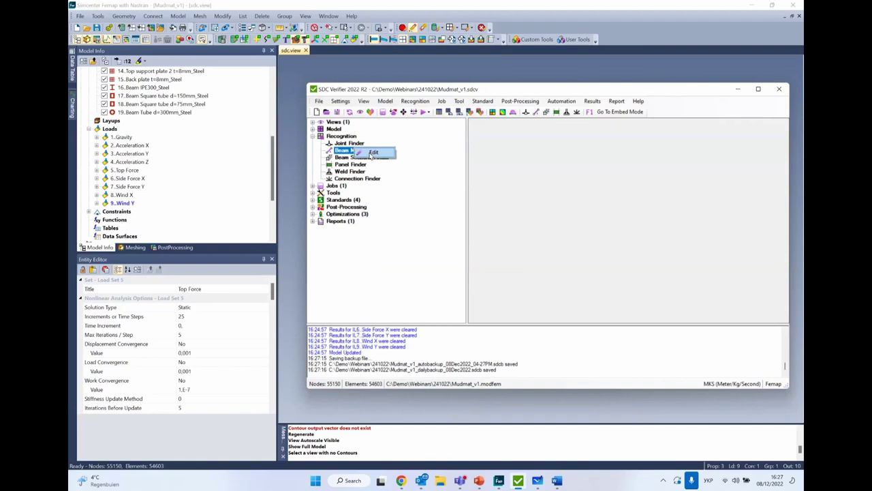
{"action": "left_click", "coordinate": [372, 152]}
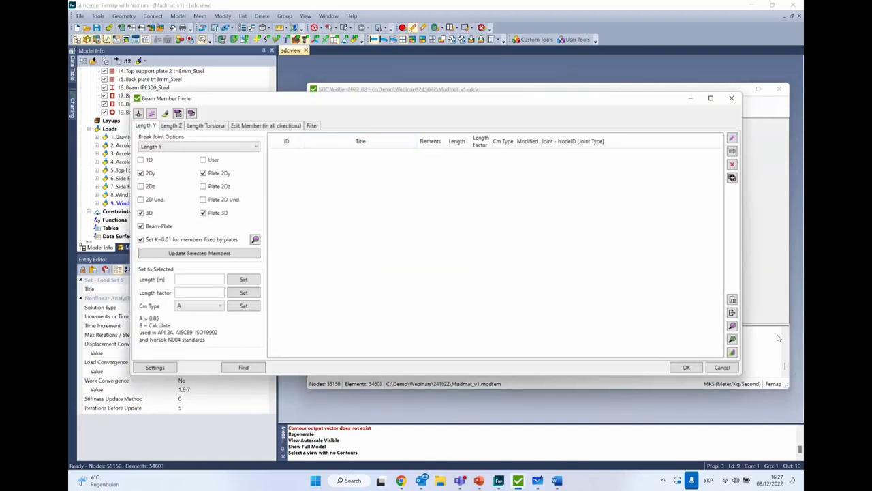
{"action": "left_click", "coordinate": [732, 98]}
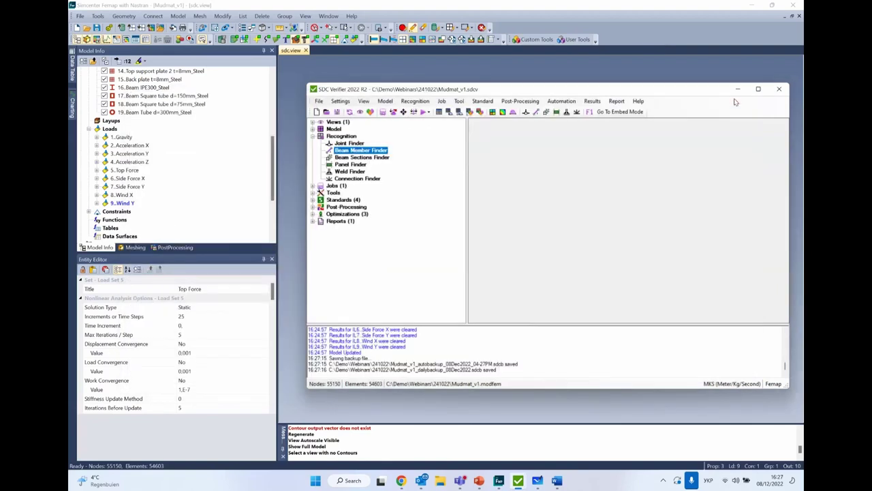
{"action": "right_click", "coordinate": [375, 149]}
{"action": "key", "text": "Escape"}
{"action": "right_click", "coordinate": [379, 150]}
Open the Joint Finder to review the joints and their types, and close it without changes
{"action": "left_click", "coordinate": [358, 143]}
{"action": "right_click", "coordinate": [359, 144]}
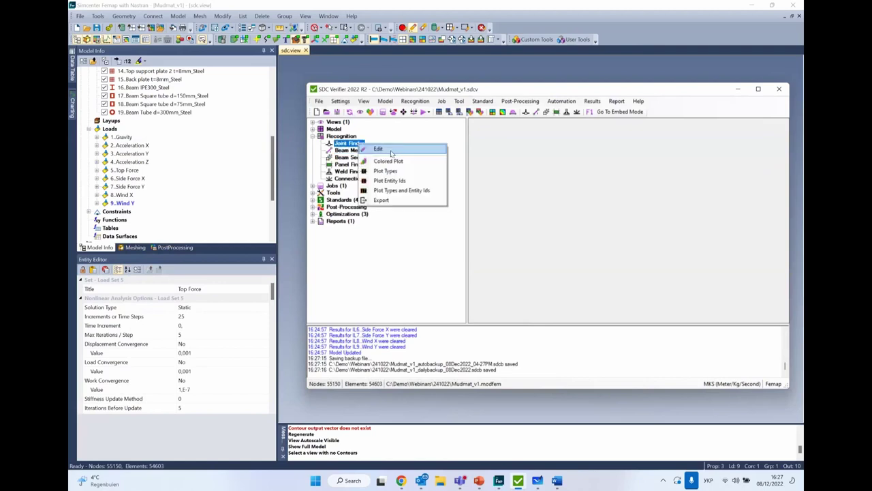
{"action": "left_click", "coordinate": [391, 152]}
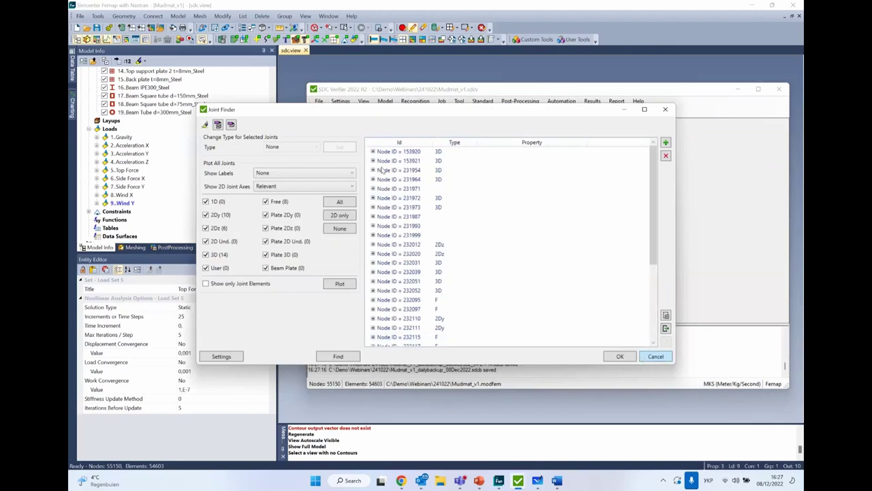
{"action": "left_click", "coordinate": [651, 357]}
Recognize the beam members with the Beam Member Finder, without updating the joints first
{"action": "left_click", "coordinate": [348, 150]}
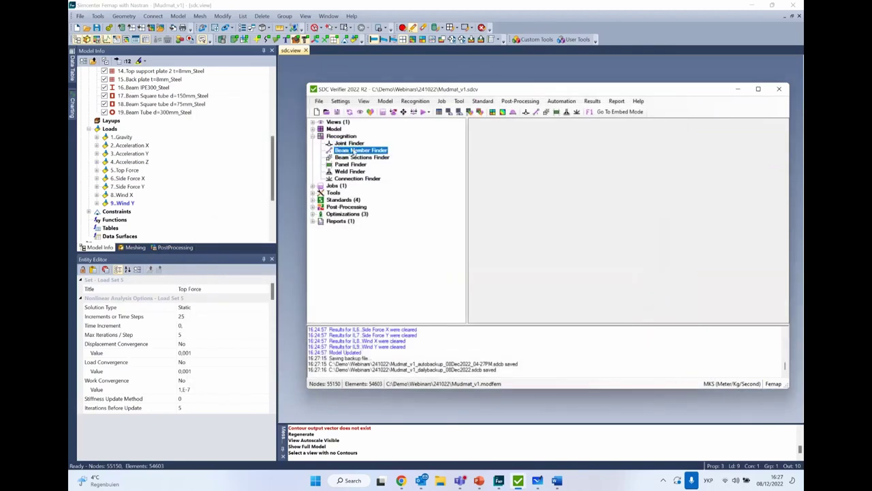
{"action": "double_click", "coordinate": [347, 151]}
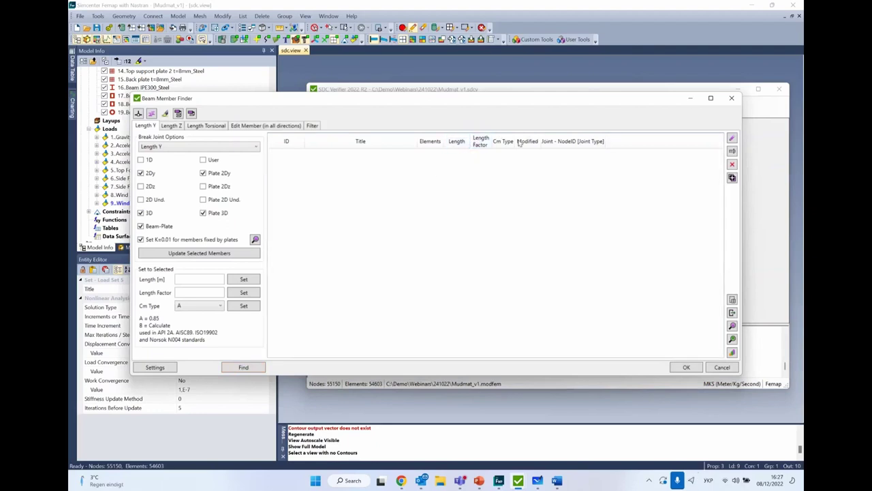
{"action": "left_click", "coordinate": [242, 367]}
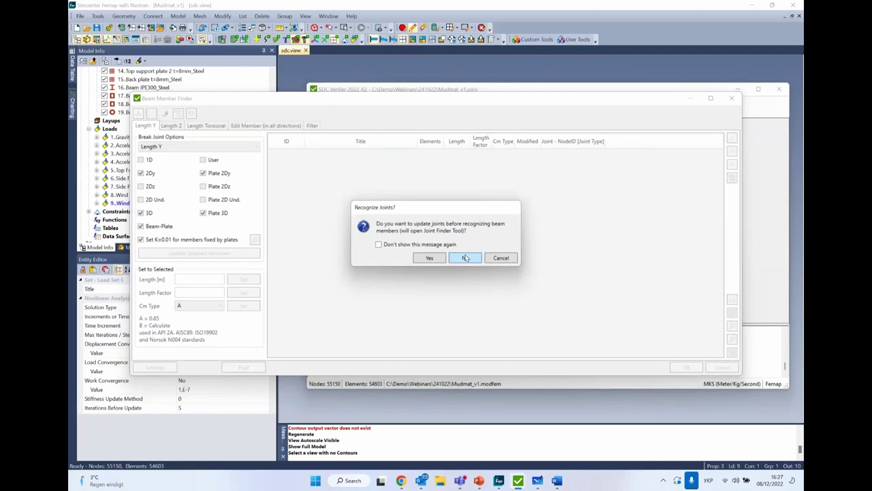
{"action": "left_click", "coordinate": [466, 258]}
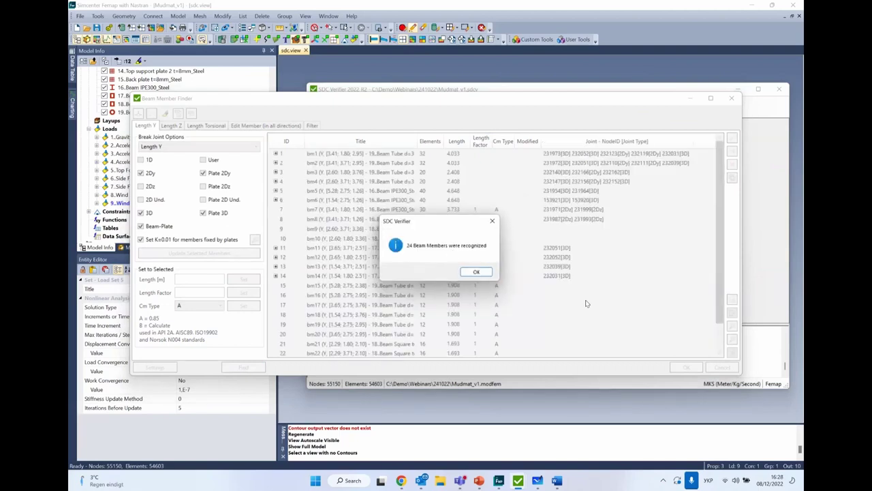
{"action": "left_click", "coordinate": [479, 275]}
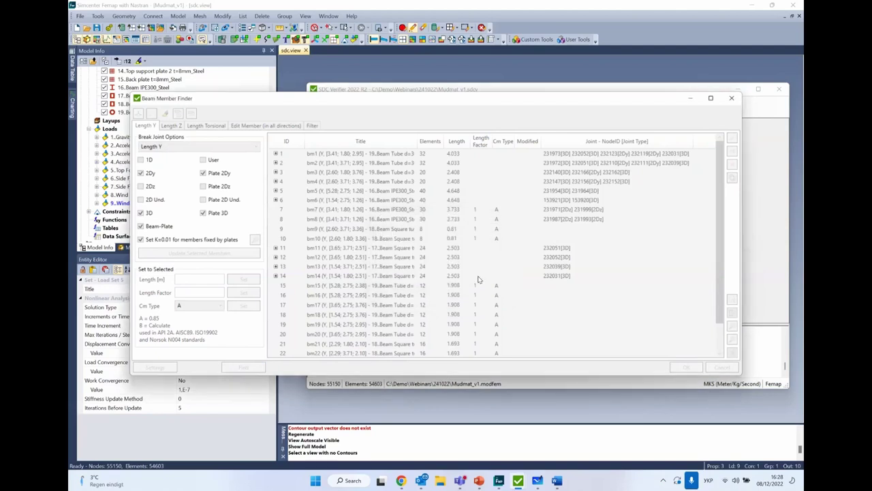
Plot all the recognized Length Y beam members on the Femap model
{"action": "key", "text": "ctrl+a"}
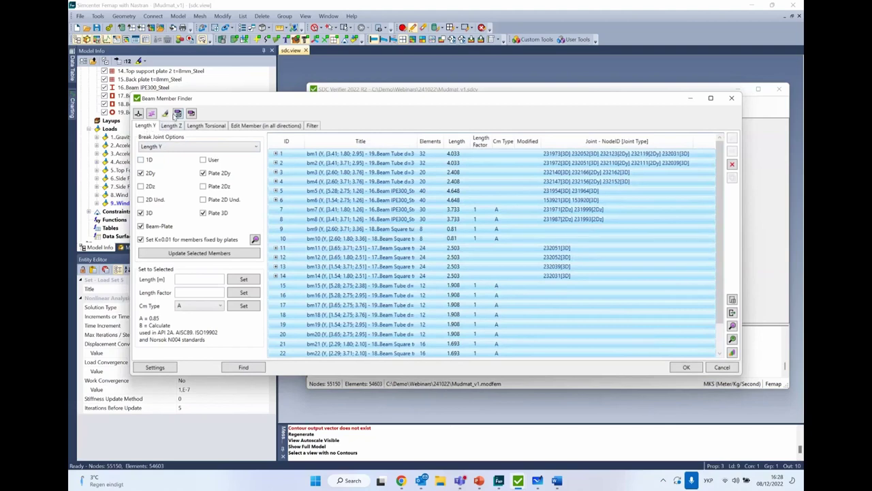
{"action": "left_click", "coordinate": [311, 126]}
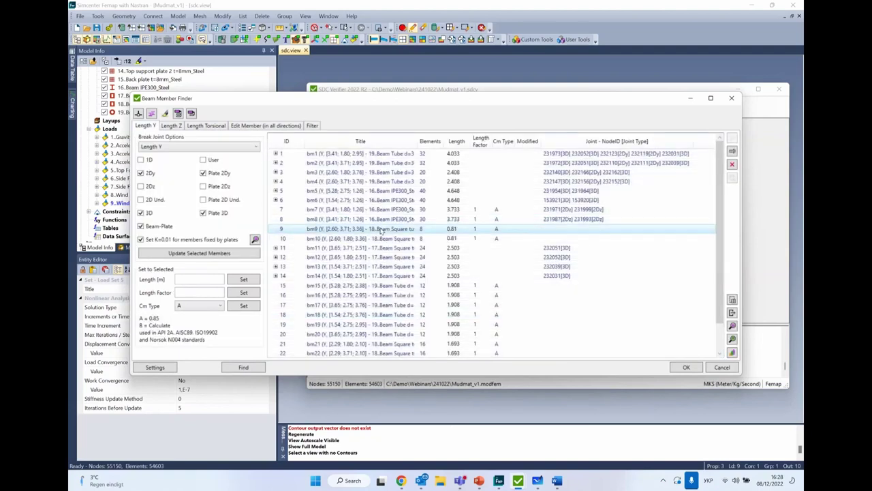
{"action": "left_click", "coordinate": [731, 150]}
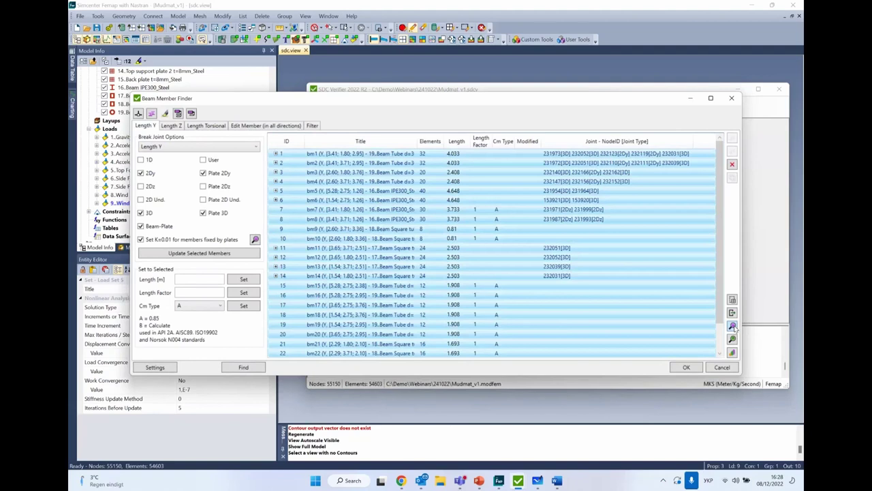
{"action": "left_click", "coordinate": [732, 352]}
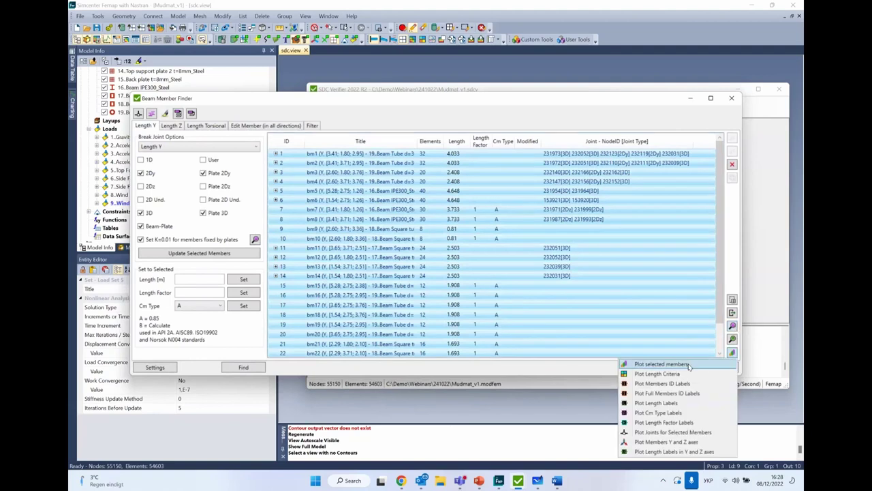
{"action": "left_click", "coordinate": [690, 365]}
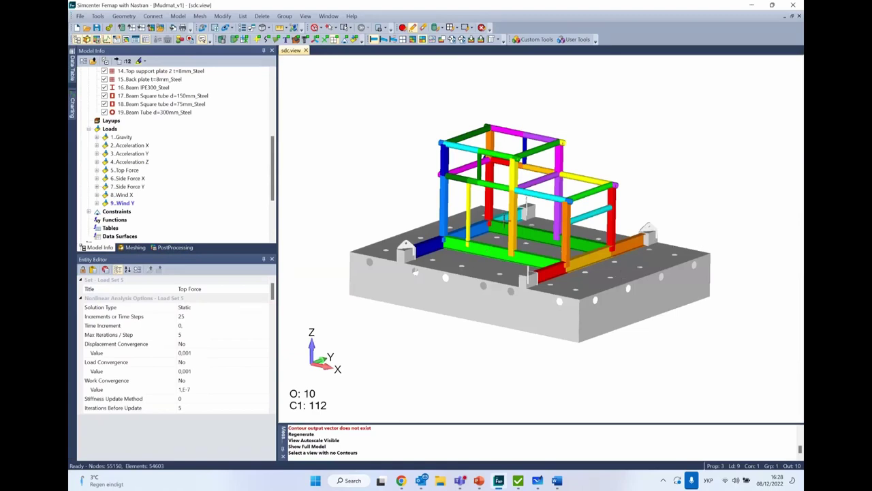
Toggle Filled Edges on for the plotted beam members in Femap, and accept the recognized members back in SDC Verifier
{"action": "scroll", "coordinate": [507, 253], "scroll_direction": "up", "scroll_amount": 2}
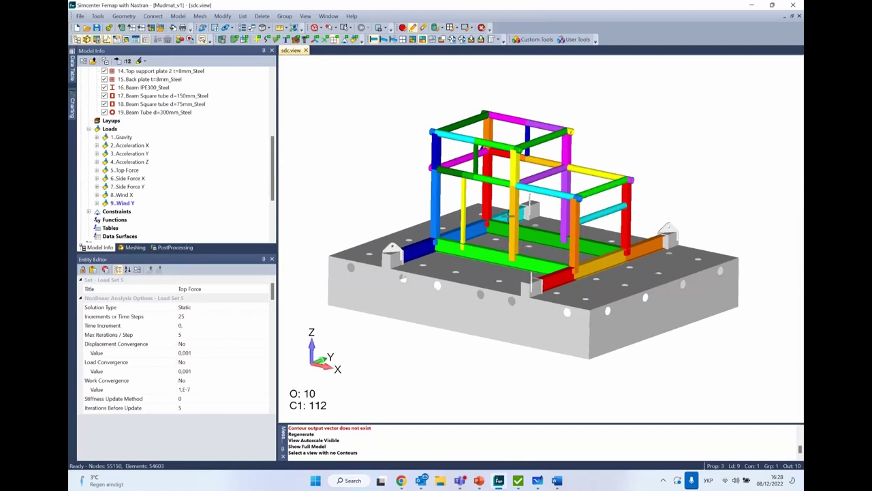
{"action": "left_click", "coordinate": [263, 28]}
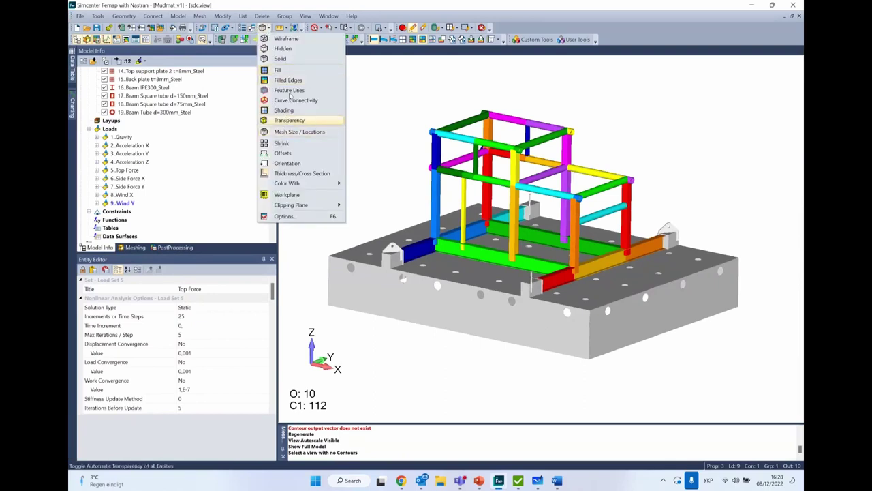
{"action": "left_click", "coordinate": [293, 83]}
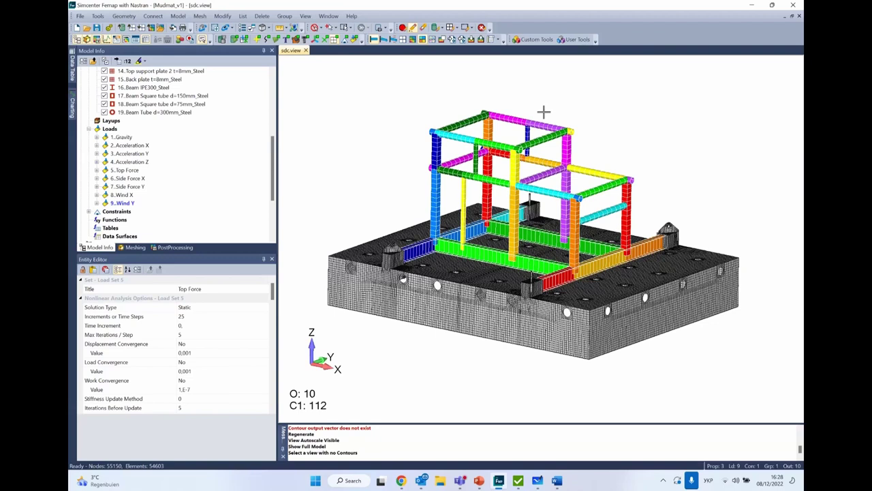
{"action": "left_click", "coordinate": [519, 481]}
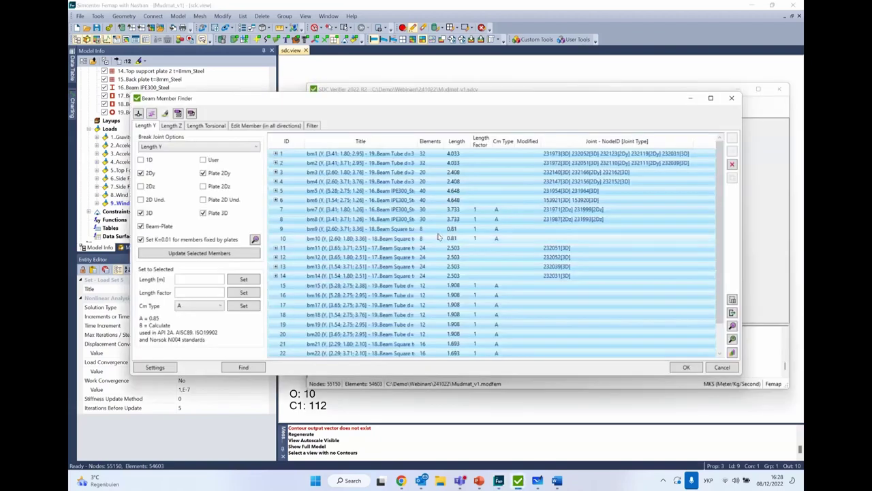
{"action": "left_click", "coordinate": [686, 367]}
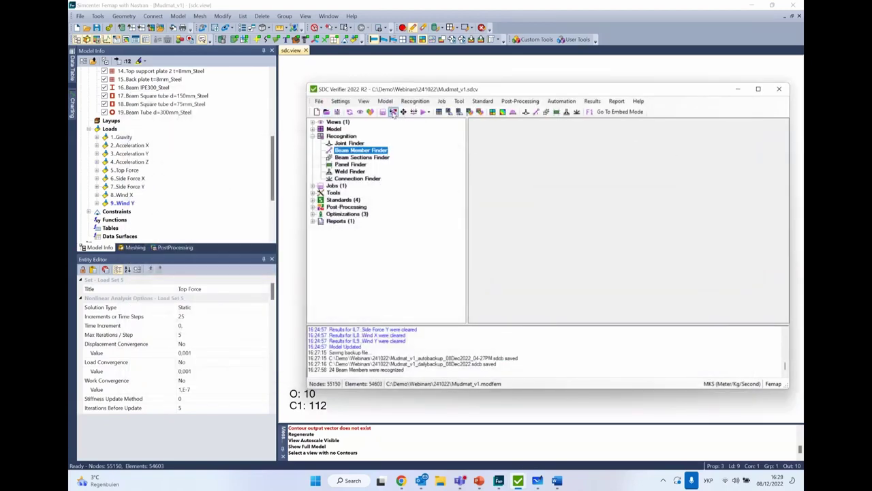
Recognize all sections with their panels, plates and stiffeners using the Panel Finder
{"action": "right_click", "coordinate": [351, 165]}
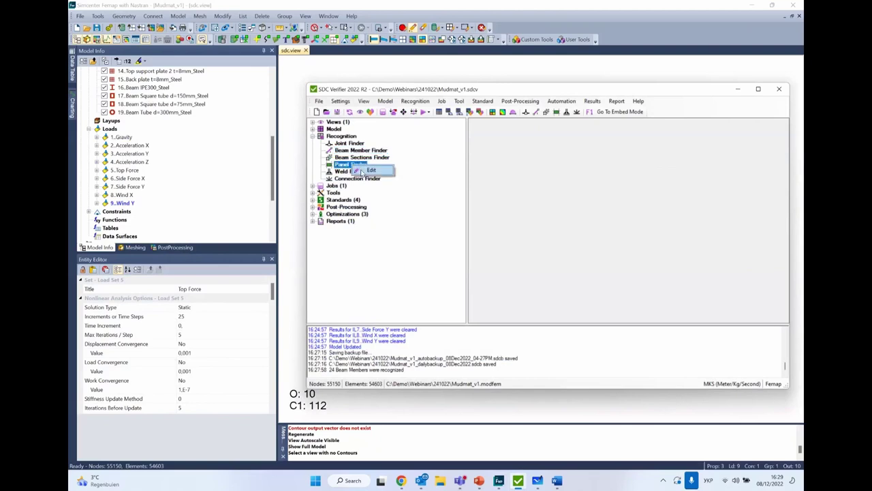
{"action": "left_click", "coordinate": [371, 169]}
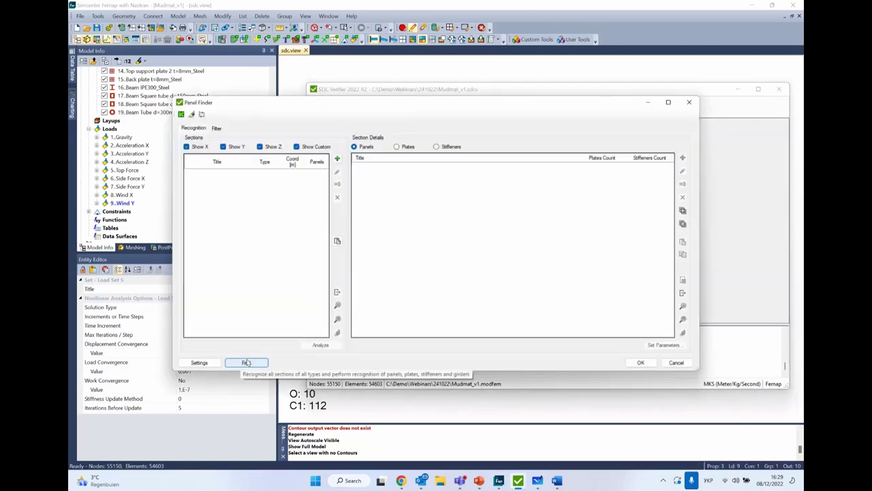
{"action": "left_click", "coordinate": [247, 362]}
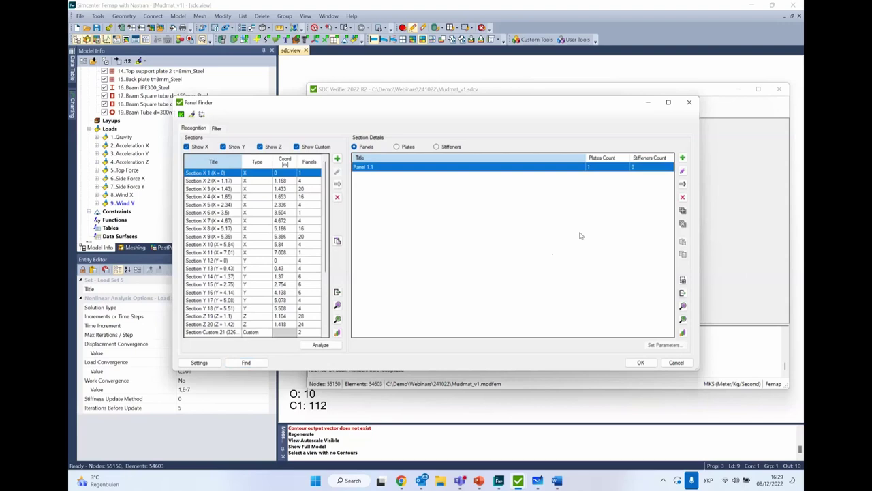
Plot all plates of Section Z 19 (Z = 1.1) from the Panel Finder in the Femap view
{"action": "scroll", "coordinate": [250, 263], "scroll_direction": "down", "scroll_amount": 3}
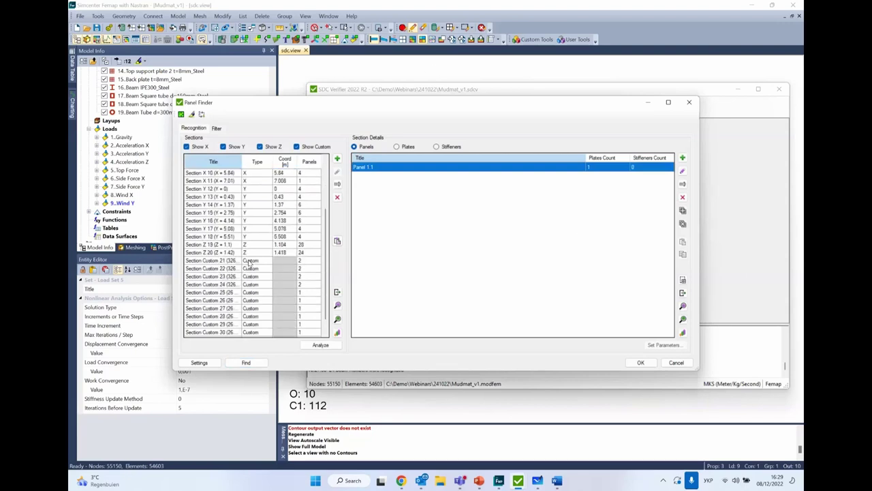
{"action": "left_click", "coordinate": [210, 244]}
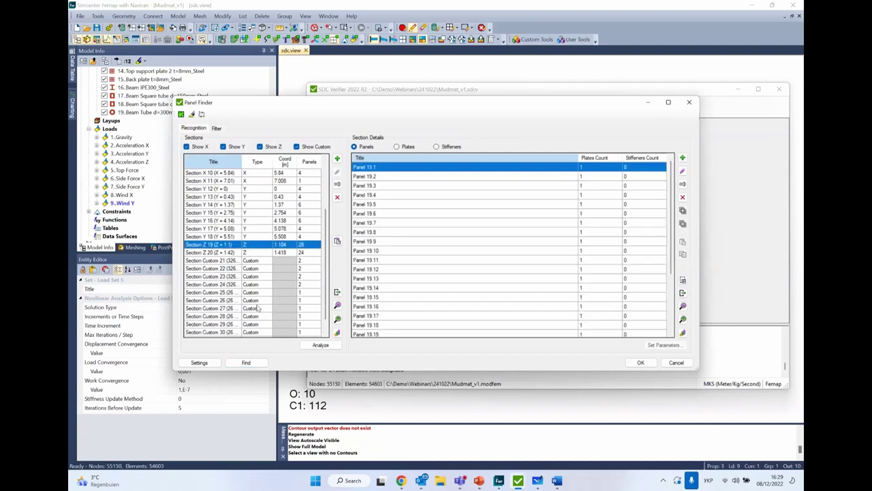
{"action": "left_click", "coordinate": [402, 147]}
{"action": "left_click", "coordinate": [368, 234]}
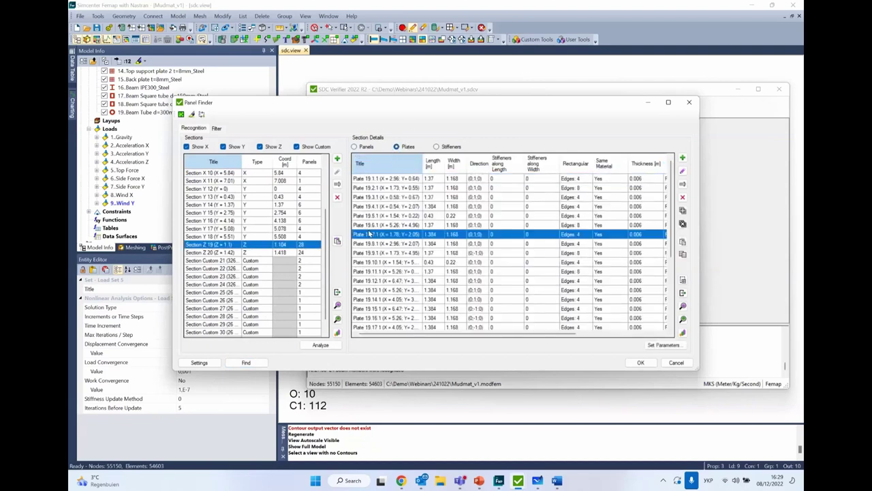
{"action": "key", "text": "ctrl+a"}
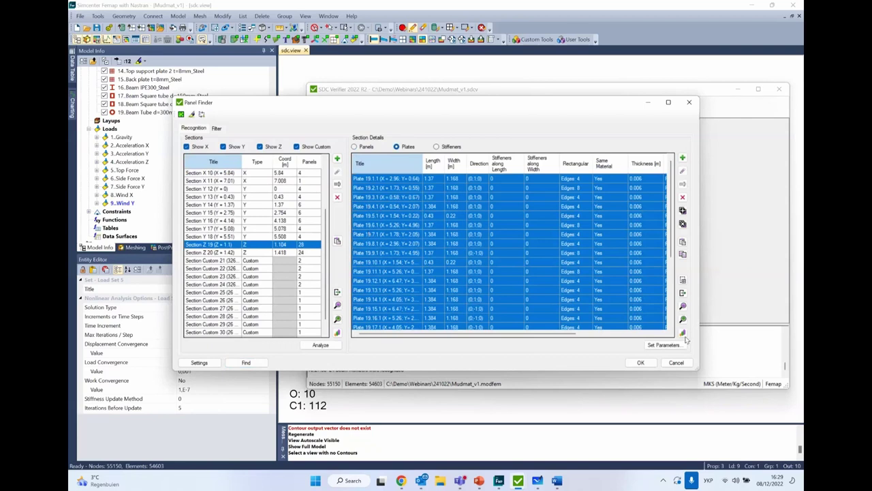
{"action": "left_click", "coordinate": [683, 334]}
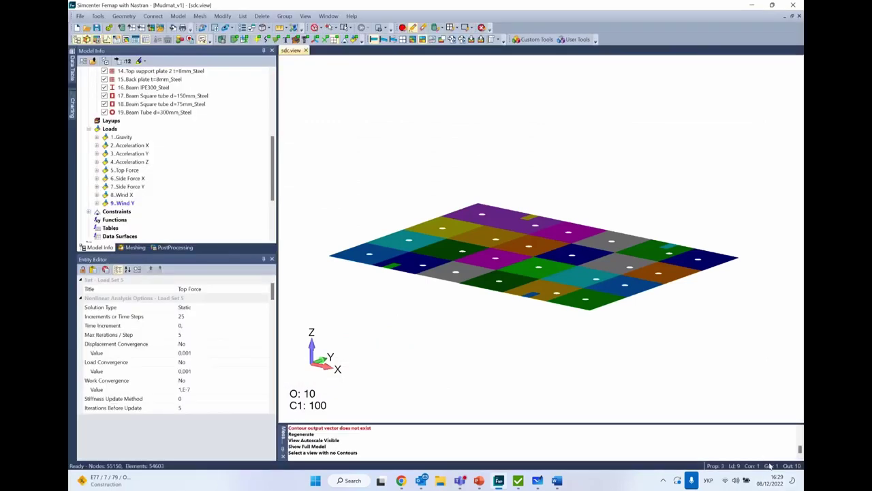
Show the full model around the colour-plotted section plates and inspect the plate fields below the frame
{"action": "right_click", "coordinate": [702, 463]}
{"action": "left_click", "coordinate": [754, 432]}
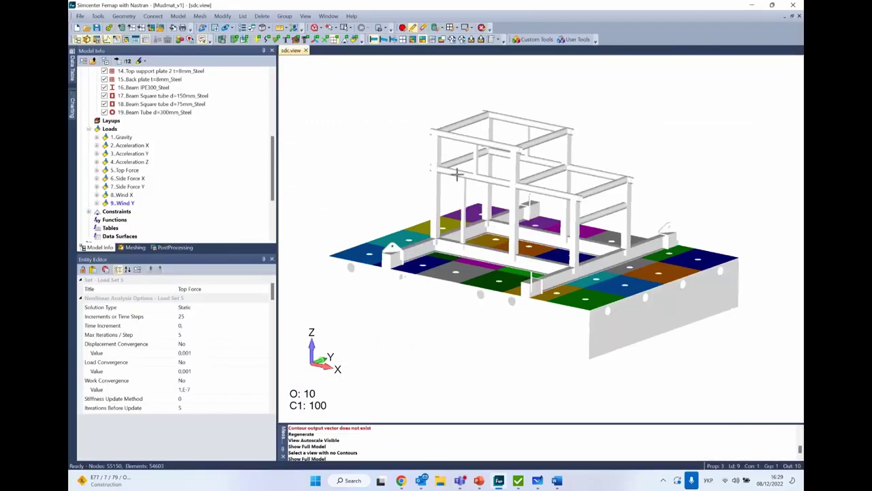
{"action": "middle_click_drag", "start_coordinate": [457, 191], "coordinate": [790, 288]}
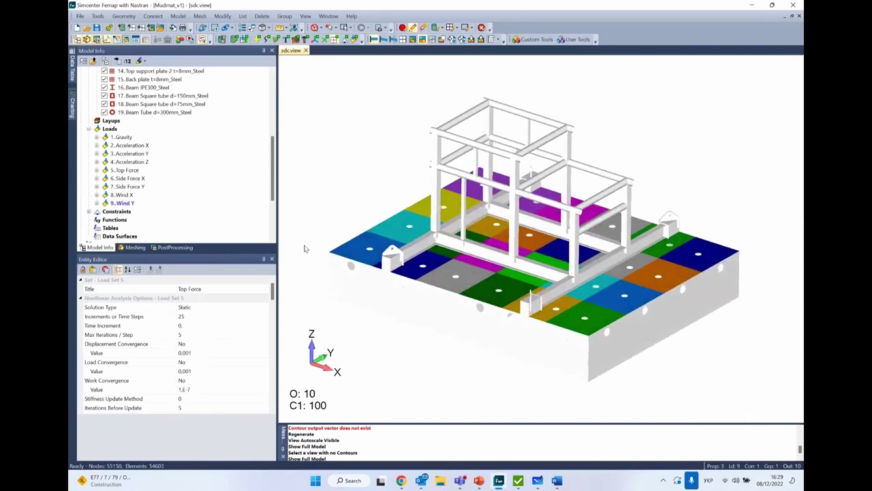
{"action": "middle_click_drag", "start_coordinate": [629, 183], "coordinate": [629, 258]}
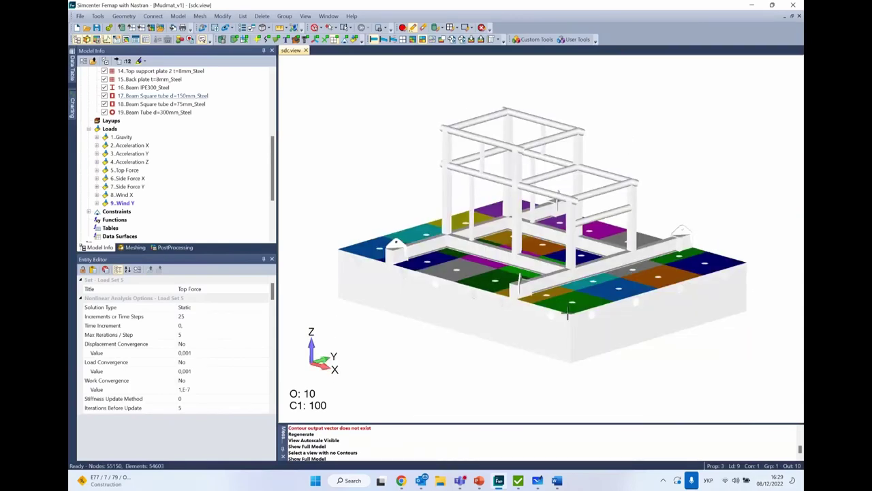
{"action": "mouse_move", "coordinate": [557, 481]}
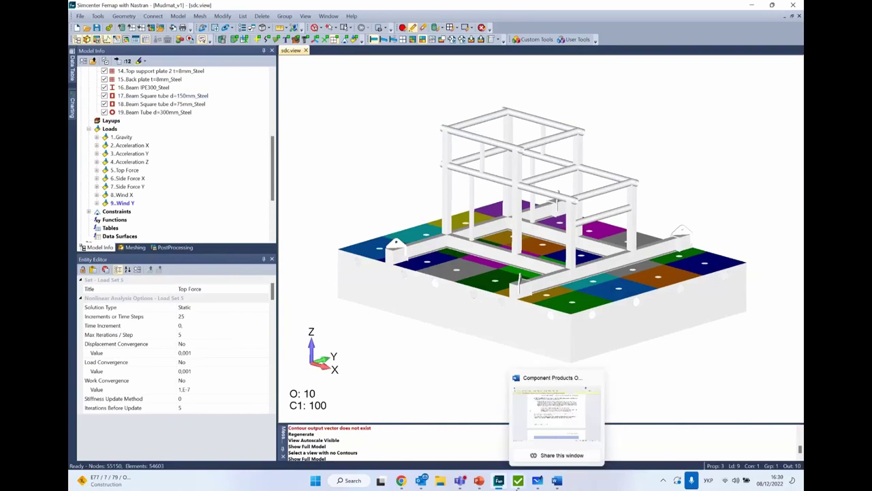
Switch back to SDC Verifier and accept the sections and plates recognized in the Panel Finder
{"action": "left_click", "coordinate": [559, 409]}
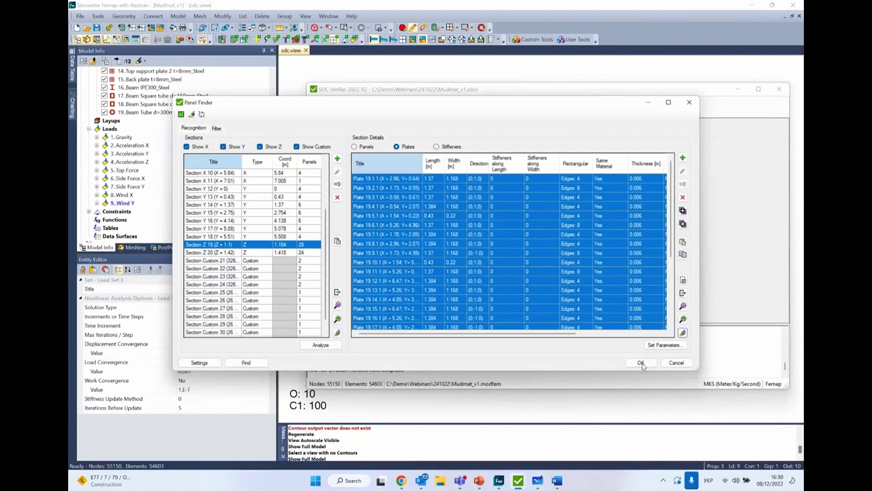
{"action": "left_click", "coordinate": [641, 363]}
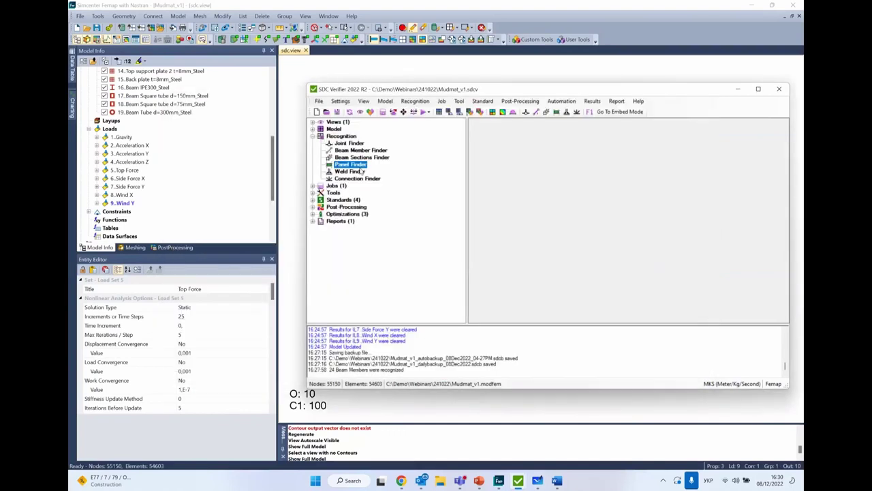
Recognize all welds of the model with the Weld Finder and close the weld design check
{"action": "left_click", "coordinate": [355, 172]}
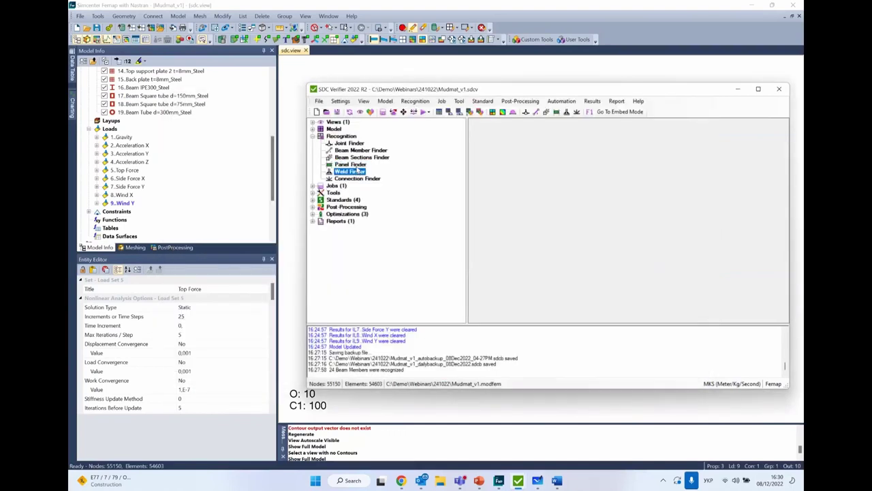
{"action": "right_click", "coordinate": [355, 174]}
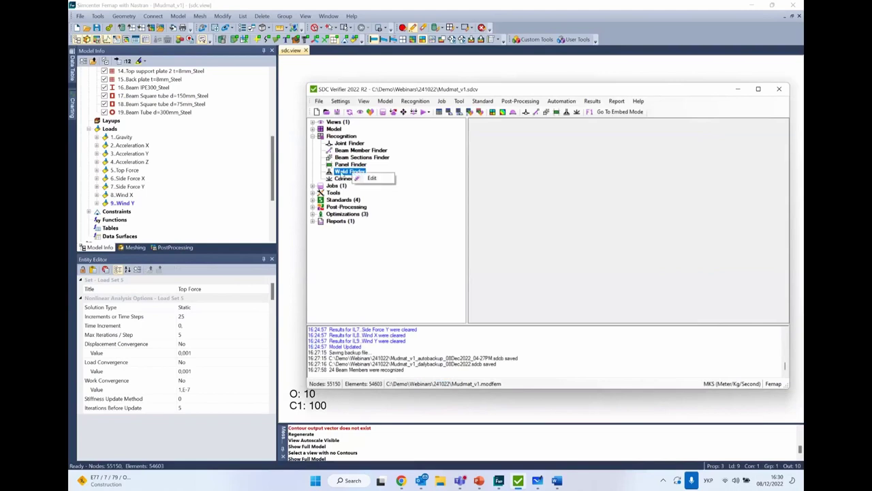
{"action": "right_click", "coordinate": [344, 174]}
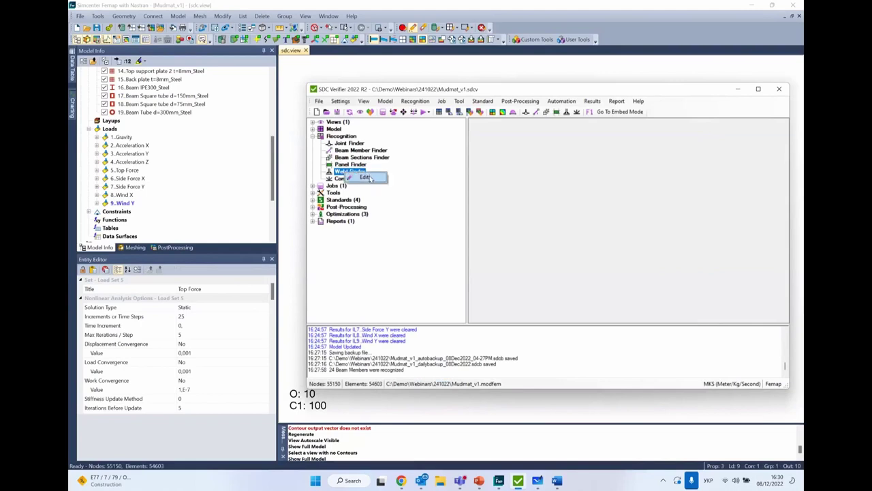
{"action": "left_click", "coordinate": [366, 177]}
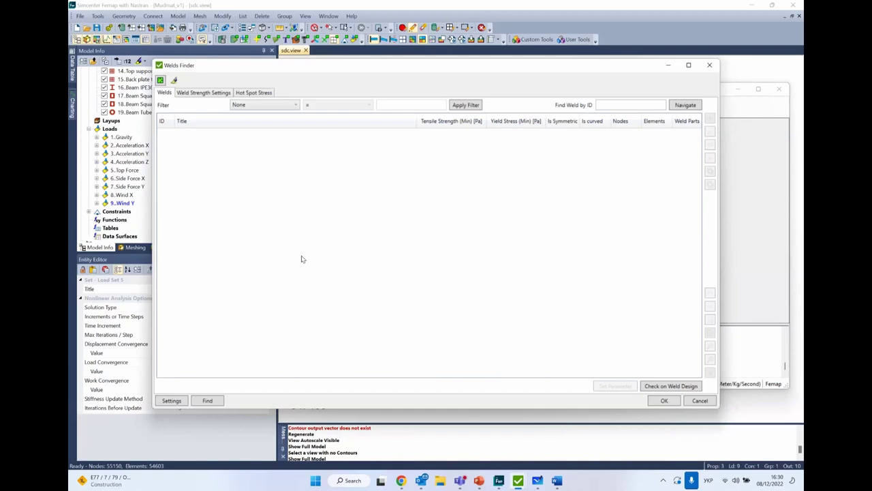
{"action": "left_click", "coordinate": [209, 400]}
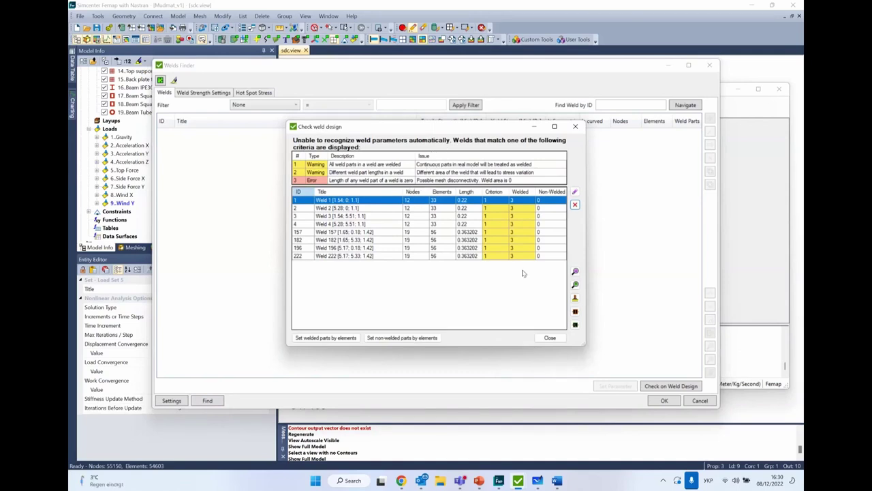
{"action": "left_click", "coordinate": [550, 337]}
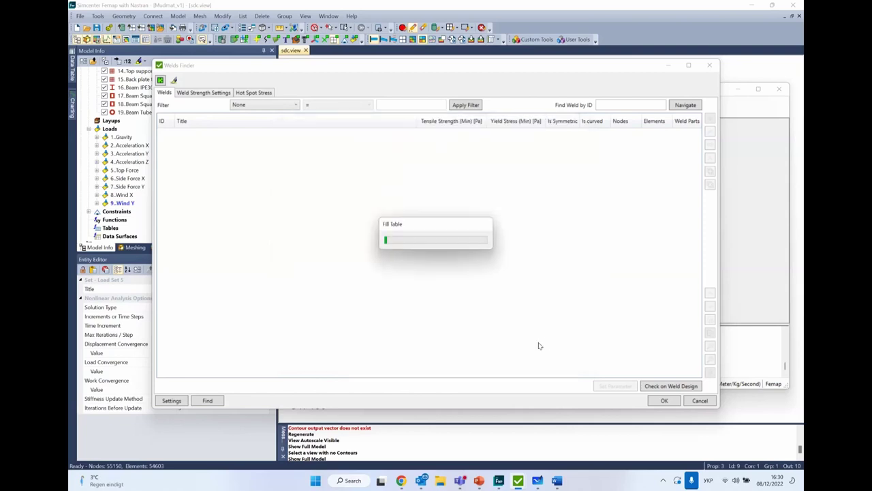
Review the list of recognized welds and the Weld Finder settings without changing them
{"action": "left_click", "coordinate": [211, 202]}
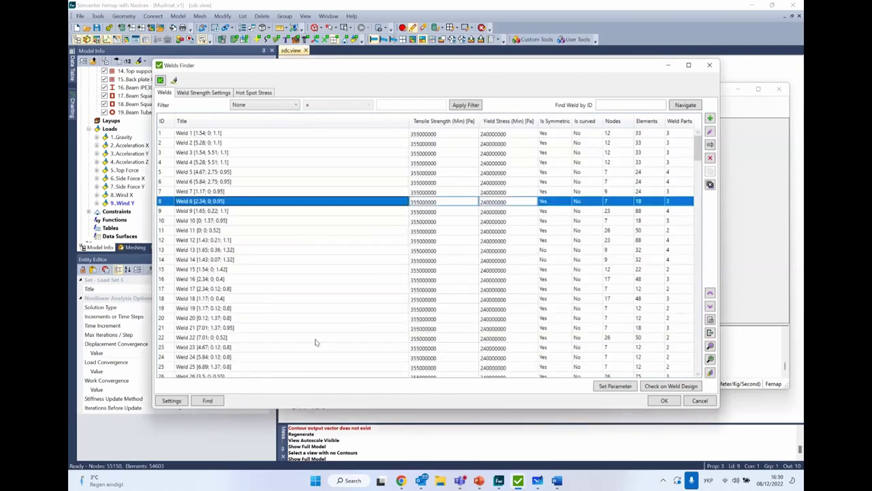
{"action": "left_click", "coordinate": [231, 230]}
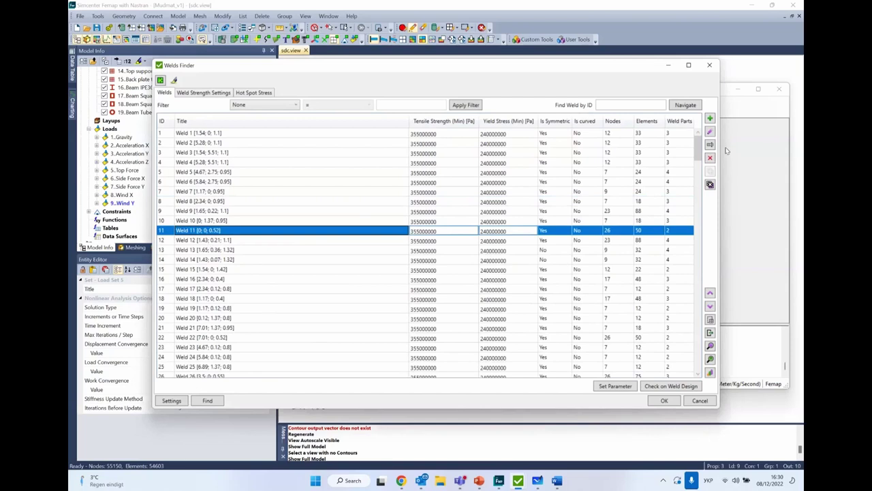
{"action": "scroll", "coordinate": [699, 288], "scroll_direction": "down", "scroll_amount": 4}
{"action": "scroll", "coordinate": [700, 288], "scroll_direction": "up", "scroll_amount": 3}
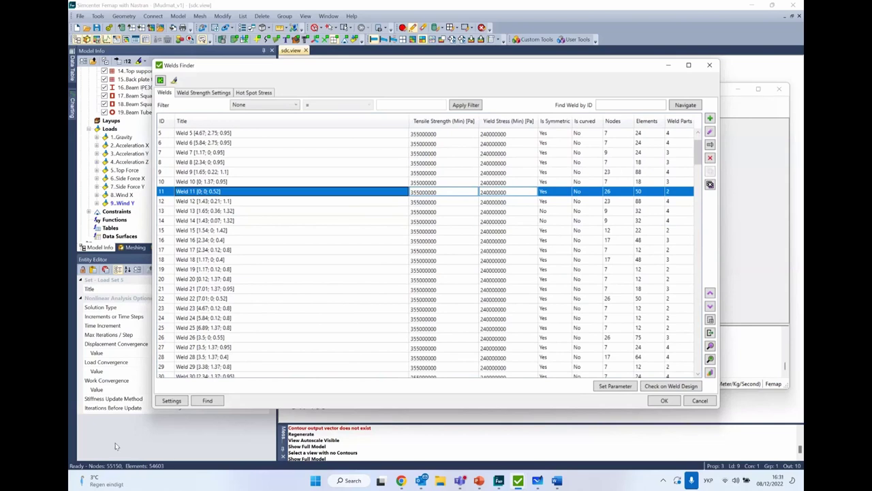
{"action": "left_click", "coordinate": [172, 401]}
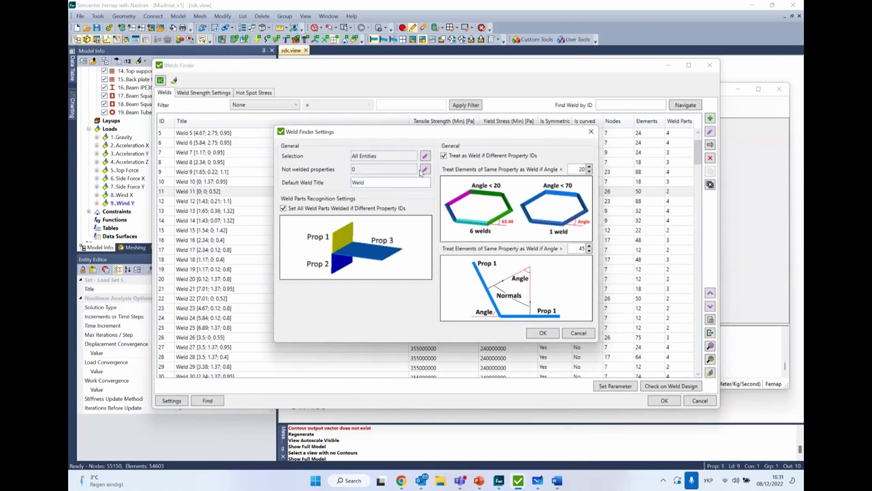
{"action": "left_click", "coordinate": [591, 131]}
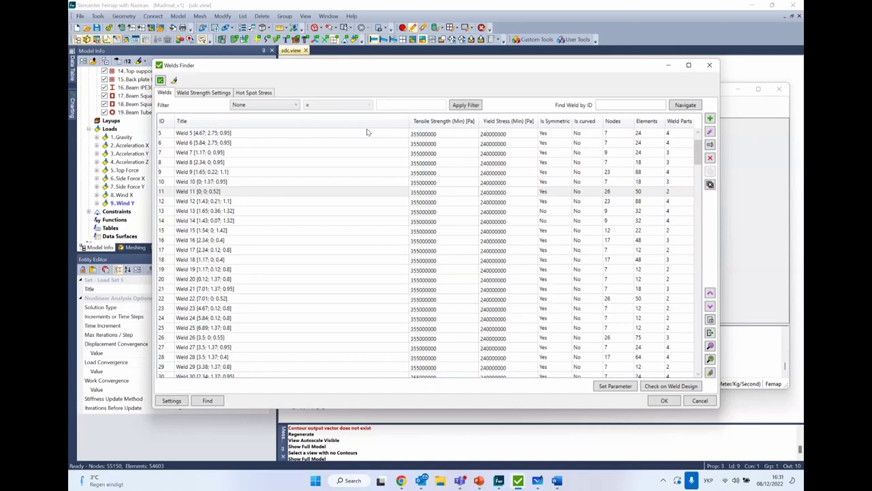
Plot all recognized welds in colors in the Femap view
{"action": "left_click", "coordinate": [192, 143]}
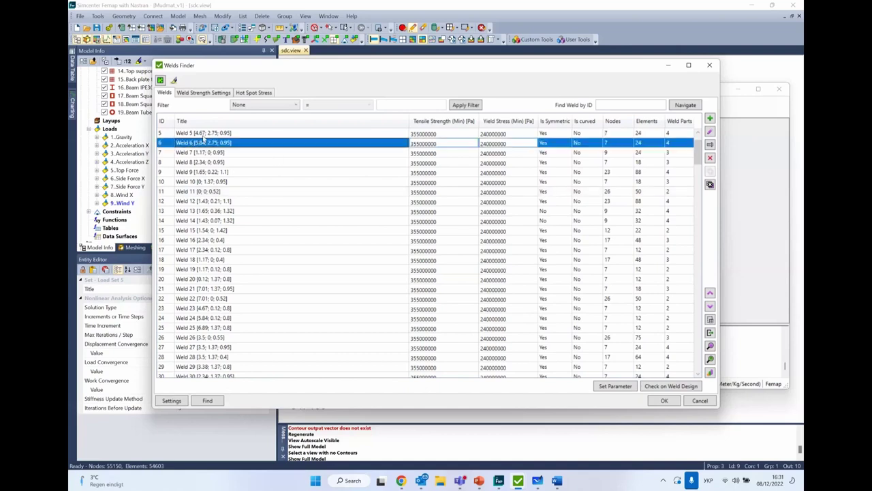
{"action": "key", "text": "ctrl+a"}
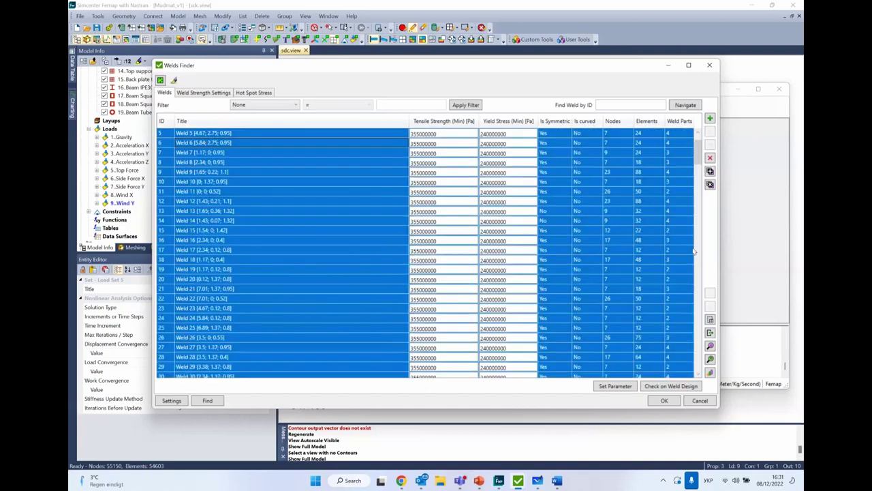
{"action": "left_click", "coordinate": [710, 372]}
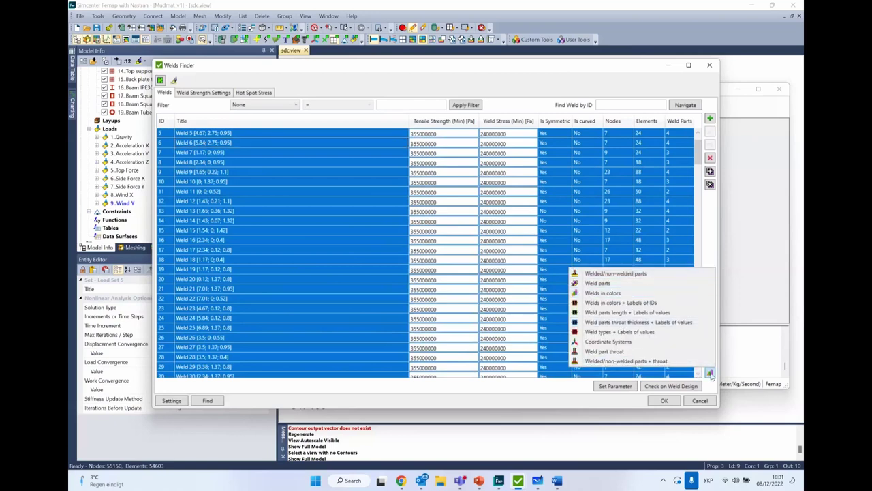
{"action": "left_click", "coordinate": [640, 293]}
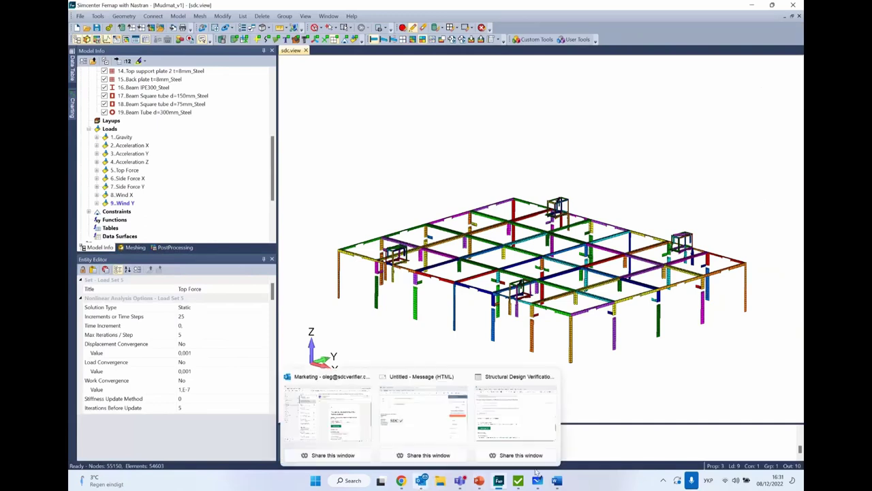
Preview all recognized welds highlighted on the full model in Femap and inspect their locations around the mudmat
{"action": "mouse_move", "coordinate": [519, 484]}
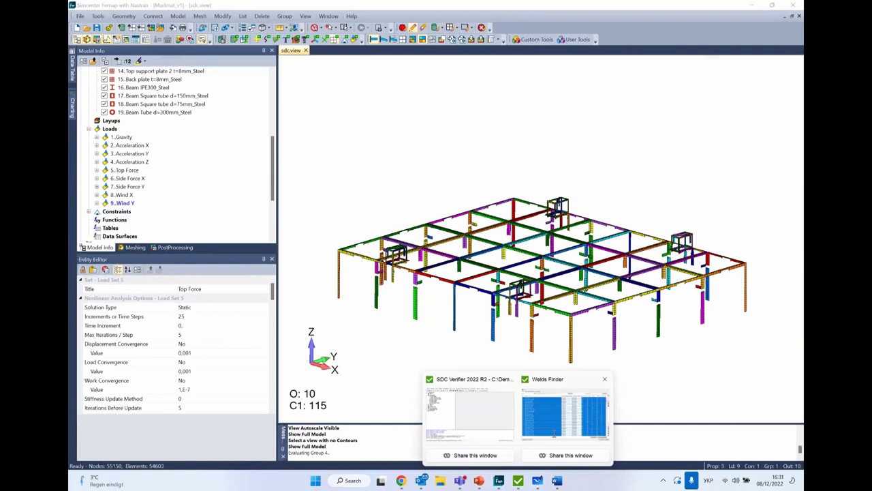
{"action": "left_click", "coordinate": [554, 429]}
{"action": "left_click", "coordinate": [711, 346]}
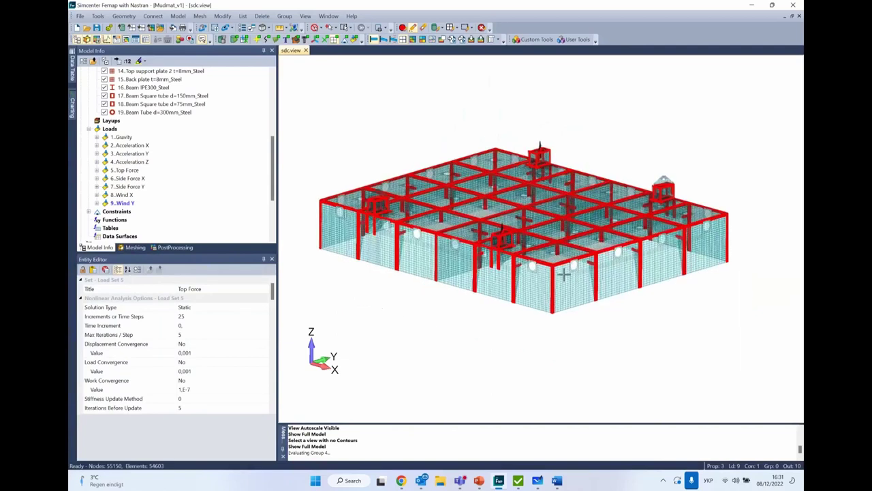
{"action": "middle_click_drag", "start_coordinate": [564, 274], "coordinate": [565, 395]}
{"action": "scroll", "coordinate": [588, 336], "scroll_direction": "up", "scroll_amount": 3}
{"action": "middle_click_drag", "start_coordinate": [588, 335], "coordinate": [623, 327]}
{"action": "scroll", "coordinate": [623, 327], "scroll_direction": "down", "scroll_amount": 3}
In the Weld Strength Settings of the Welds Finder, select all weld parts and choose the Double partial penetration weld type
{"action": "mouse_move", "coordinate": [518, 480]}
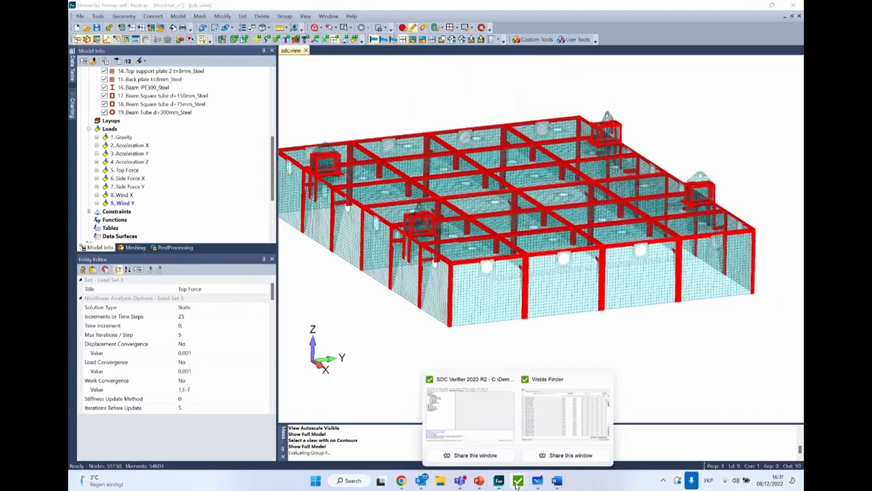
{"action": "left_click", "coordinate": [535, 420]}
{"action": "left_click", "coordinate": [204, 92]}
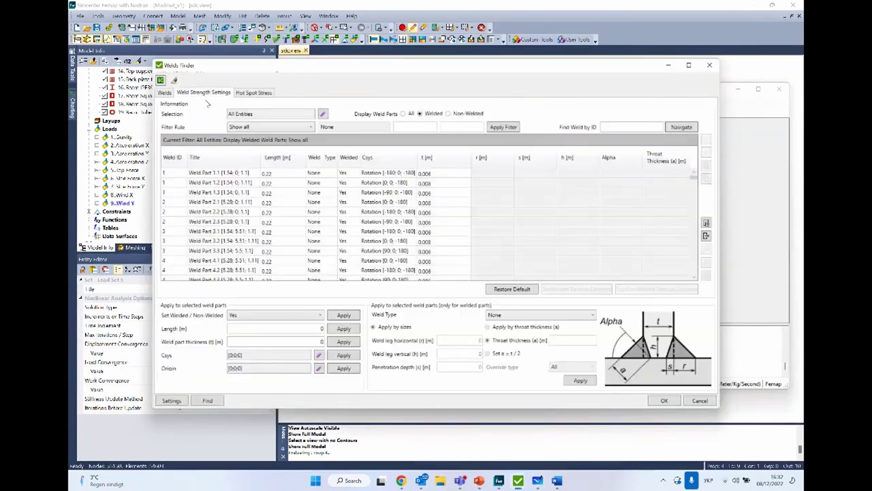
{"action": "left_click", "coordinate": [191, 173]}
{"action": "key", "text": "ctrl+a"}
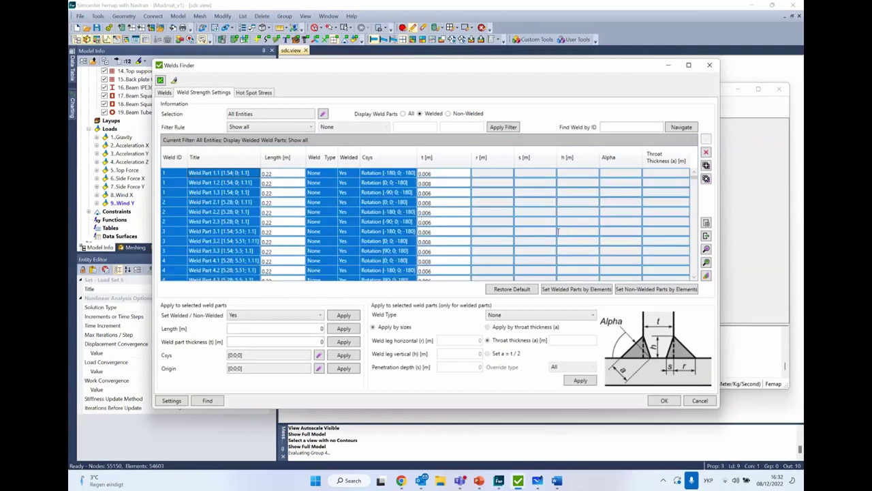
{"action": "left_click", "coordinate": [540, 317]}
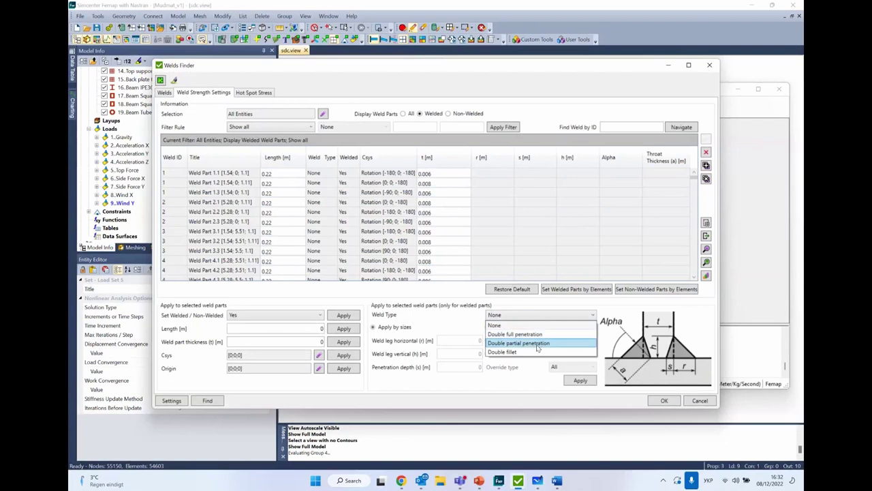
{"action": "left_click", "coordinate": [537, 345]}
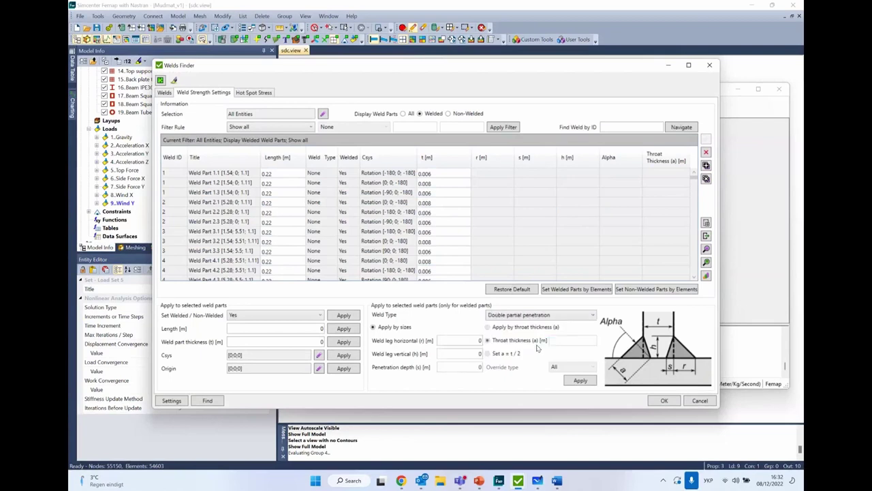
Apply the weld type with a horizontal weld leg of 0.003 m to the selected weld parts, and accept the Welds Finder results
{"action": "left_click", "coordinate": [470, 340]}
{"action": "type", "text": ".0"}
{"action": "type", "text": "02"}
{"action": "key", "text": "BackSpace"}
{"action": "type", "text": "3"}
{"action": "left_click", "coordinate": [580, 380]}
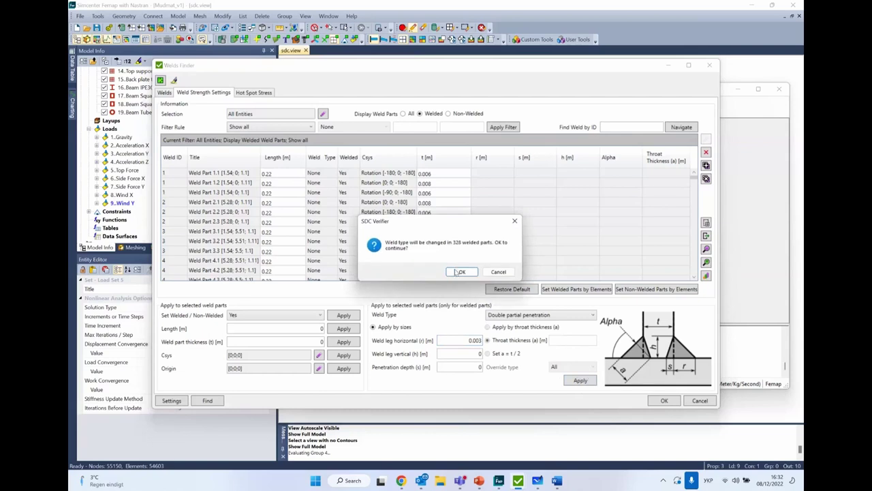
{"action": "left_click", "coordinate": [468, 275]}
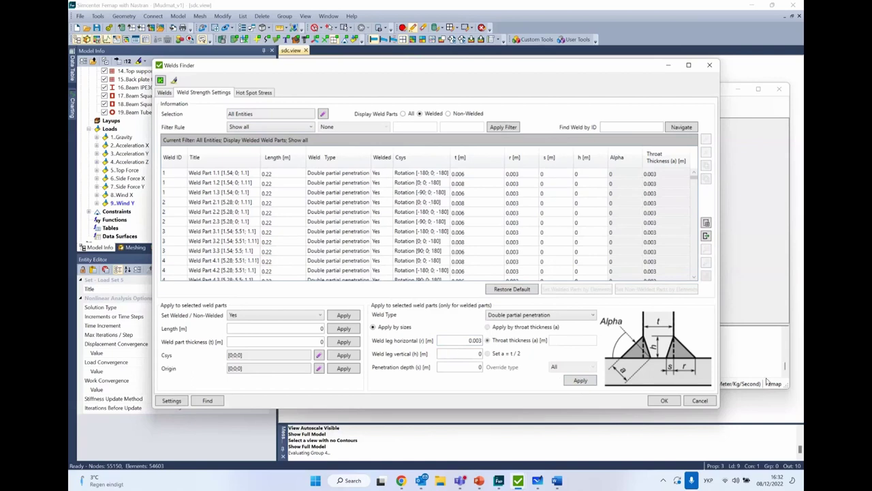
{"action": "left_click", "coordinate": [672, 400]}
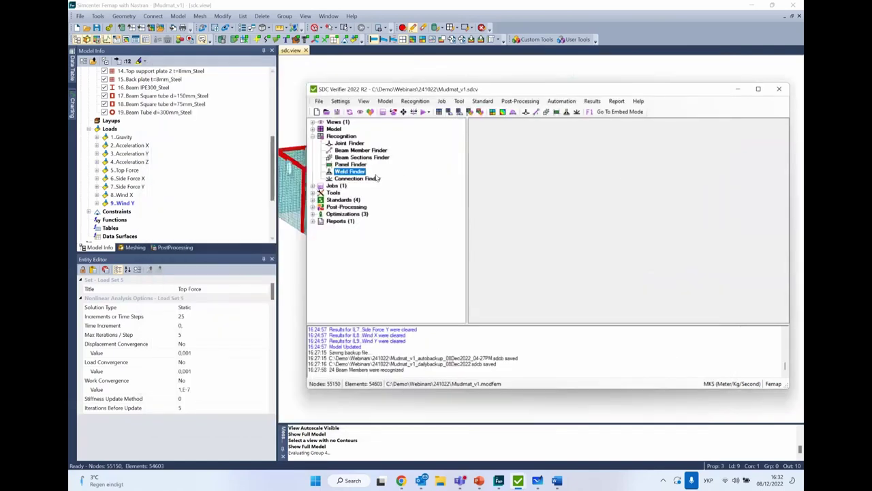
Review the standards already in the SDC Verifier project and the standards available to add
{"action": "left_click", "coordinate": [312, 199]}
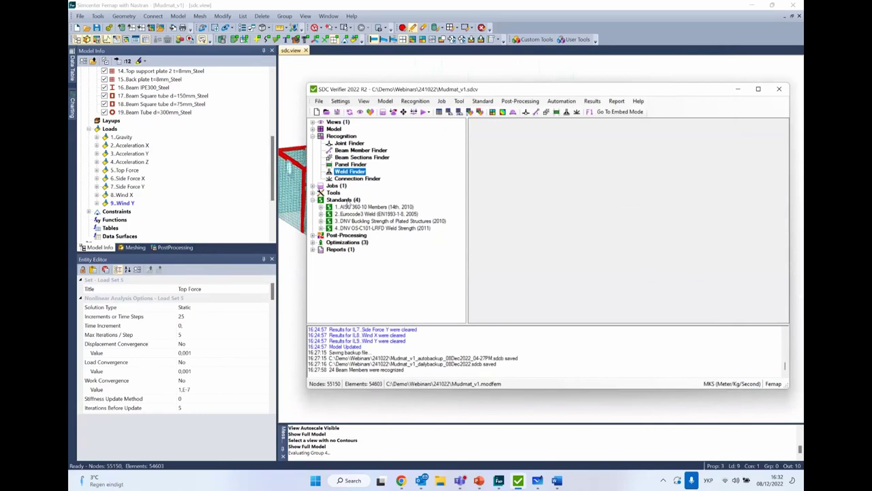
{"action": "left_click", "coordinate": [348, 200]}
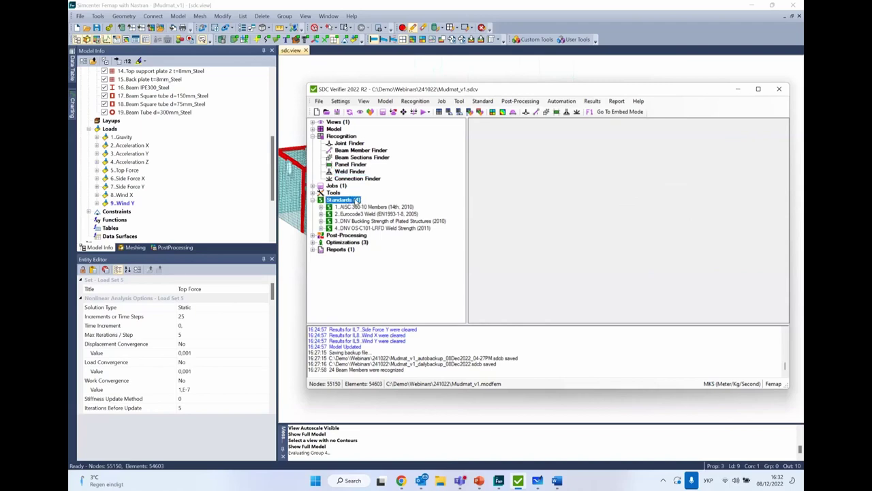
{"action": "right_click", "coordinate": [354, 200]}
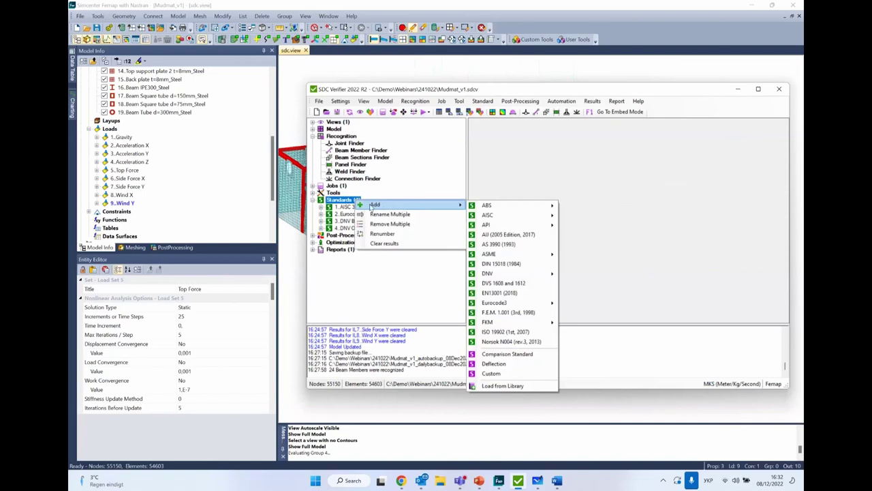
{"action": "left_click", "coordinate": [343, 207]}
{"action": "double_click", "coordinate": [343, 201]}
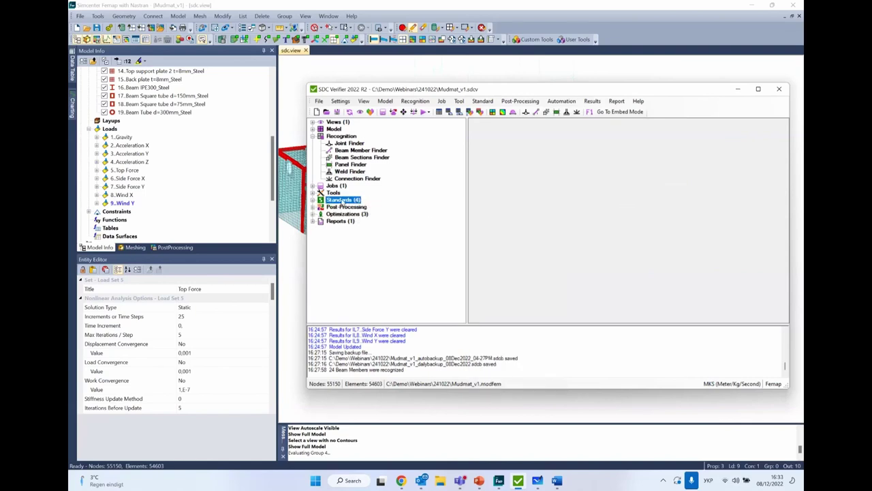
{"action": "double_click", "coordinate": [343, 202]}
Start adding the DNV OS-C101-LRFD Weld Strength (2011) standard to the project's standards
{"action": "right_click", "coordinate": [349, 202]}
{"action": "mouse_move", "coordinate": [374, 205]}
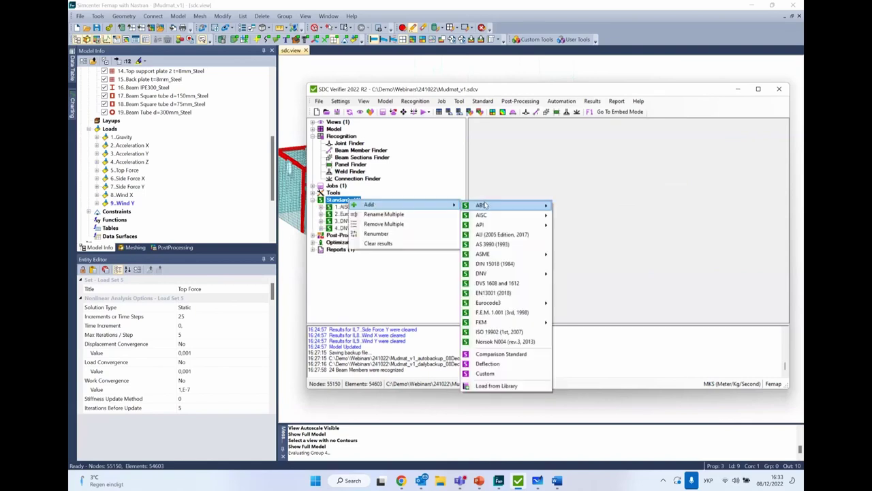
{"action": "mouse_move", "coordinate": [490, 205]}
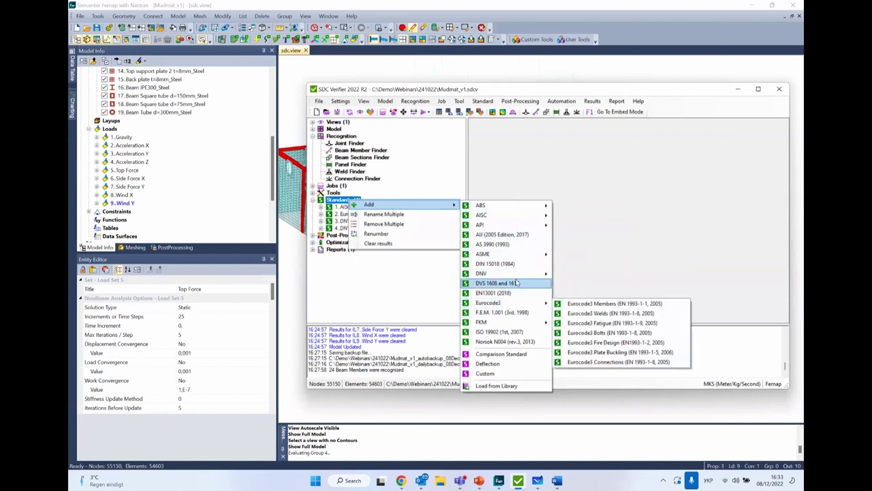
{"action": "mouse_move", "coordinate": [533, 275]}
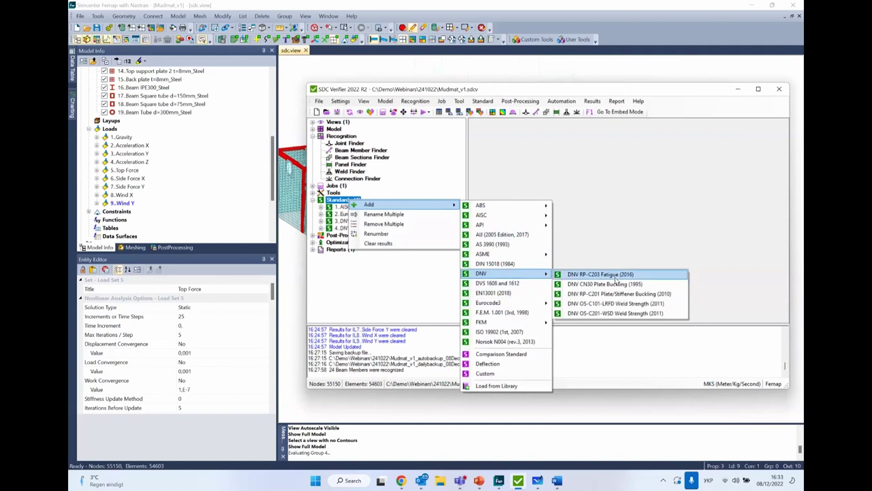
{"action": "left_click", "coordinate": [645, 306]}
{"action": "left_click_drag", "start_coordinate": [463, 124], "coordinate": [620, 117]}
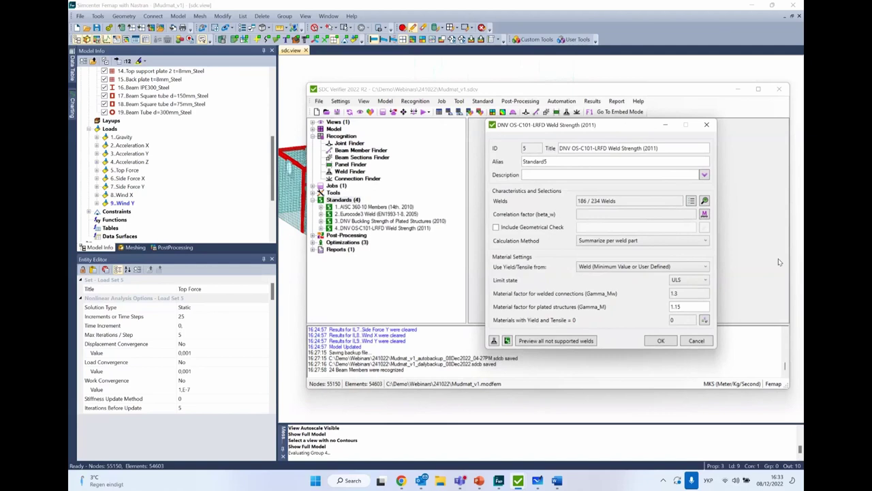
Review the limit state options and the material correlation factor (Beta_w) settings of the new weld strength standard
{"action": "left_click", "coordinate": [686, 281]}
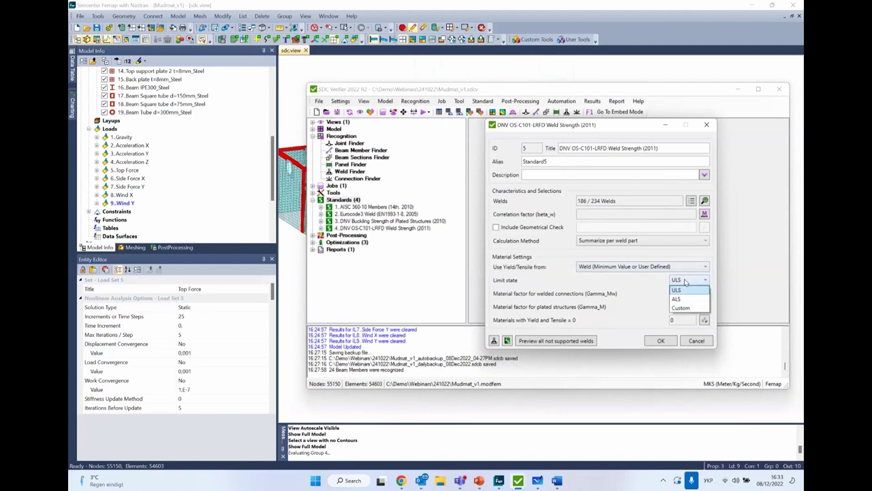
{"action": "left_click", "coordinate": [686, 285]}
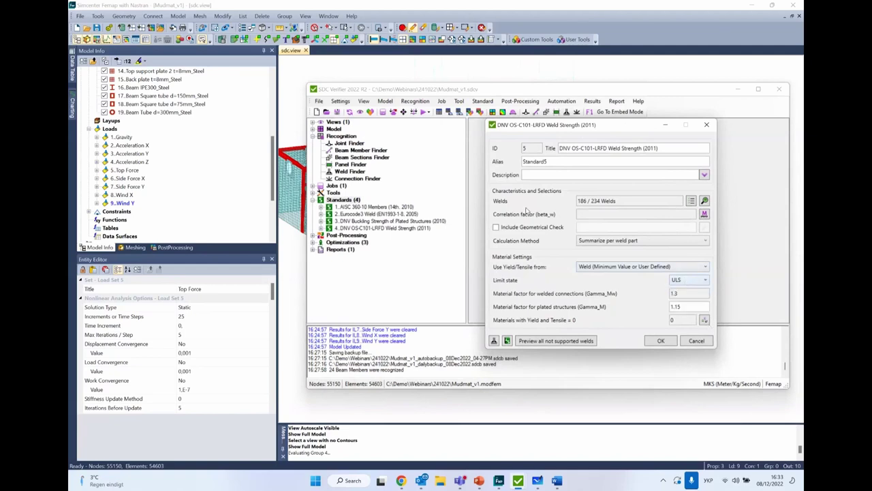
{"action": "left_click", "coordinate": [704, 214]}
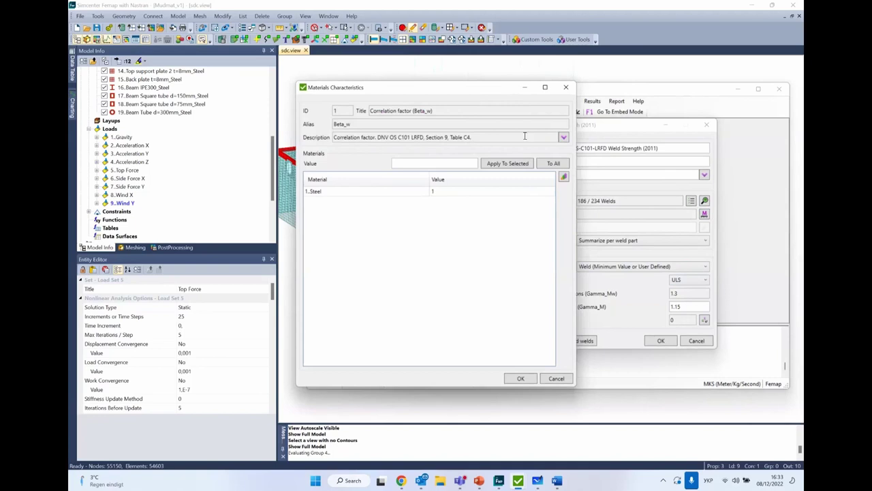
{"action": "left_click", "coordinate": [566, 88]}
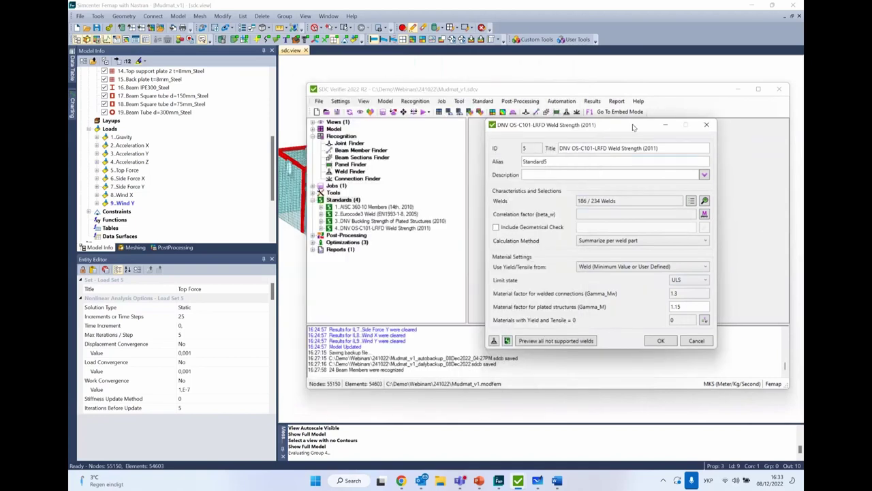
Open the standard's help page in the browser and read the Beta_w and Gamma_Mw factor tables for DNV OS-C101-LRFD
{"action": "left_click_drag", "start_coordinate": [633, 126], "coordinate": [588, 125]}
{"action": "key", "text": "F1"}
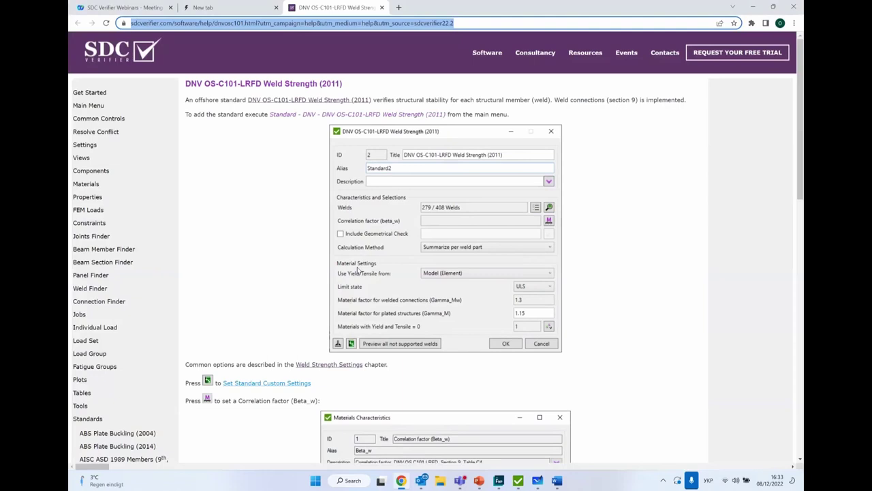
{"action": "scroll", "coordinate": [356, 292], "scroll_direction": "down", "scroll_amount": 4}
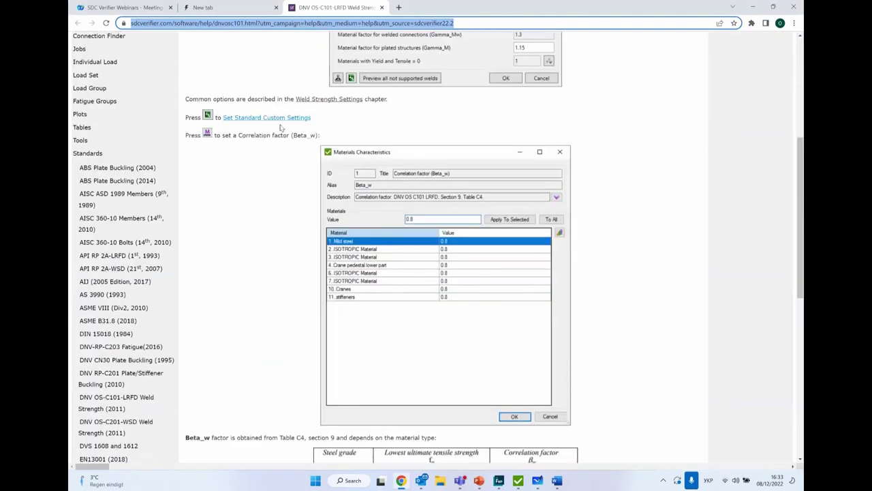
{"action": "left_click", "coordinate": [503, 482]}
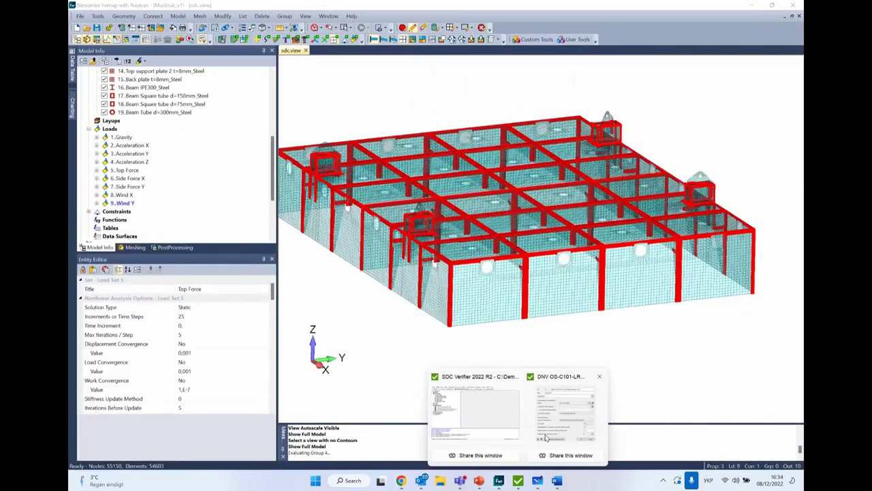
{"action": "left_click", "coordinate": [545, 437]}
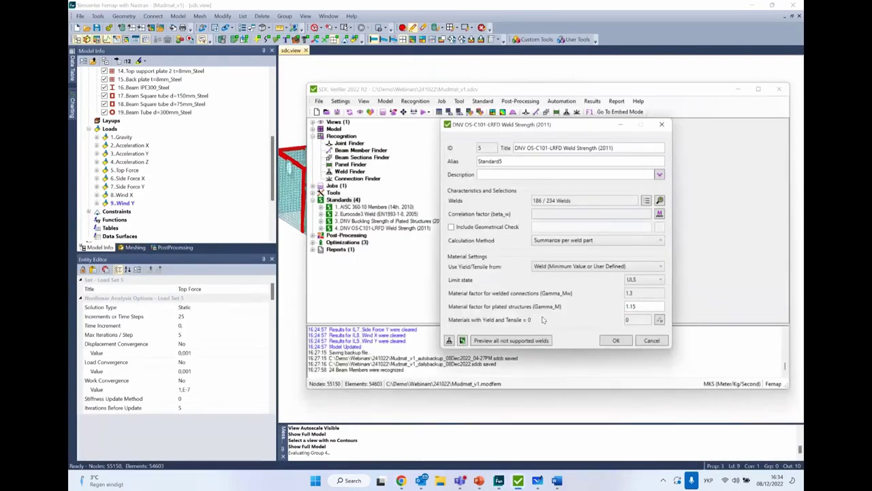
{"action": "key", "text": "alt+Tab"}
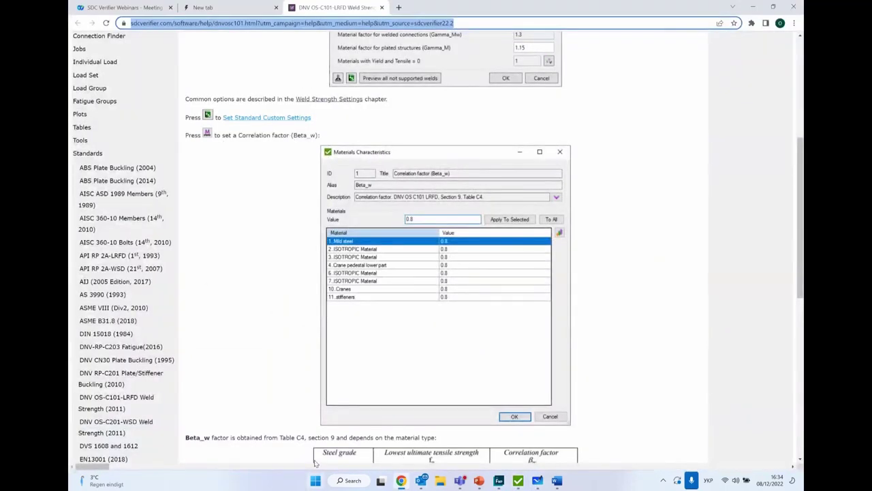
{"action": "scroll", "coordinate": [273, 429], "scroll_direction": "down", "scroll_amount": 1}
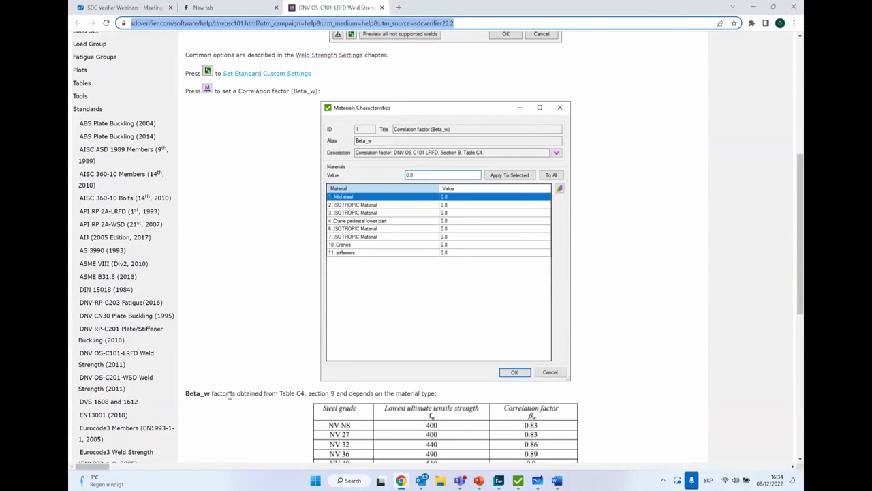
{"action": "left_click_drag", "start_coordinate": [280, 393], "coordinate": [306, 392]}
{"action": "scroll", "coordinate": [427, 343], "scroll_direction": "down", "scroll_amount": 3}
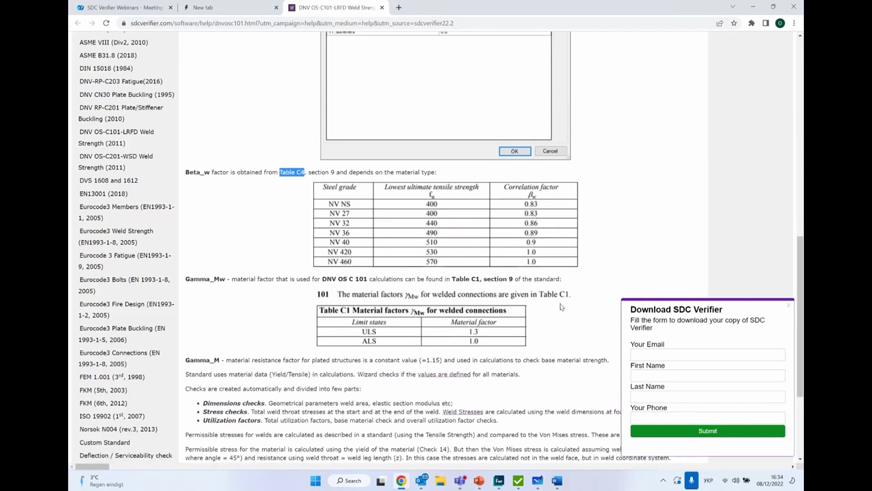
Switch back to SDC Verifier and define the correlation factor (Beta_w) by accepting the value 1 for Steel
{"action": "mouse_move", "coordinate": [518, 482]}
{"action": "left_click", "coordinate": [566, 449]}
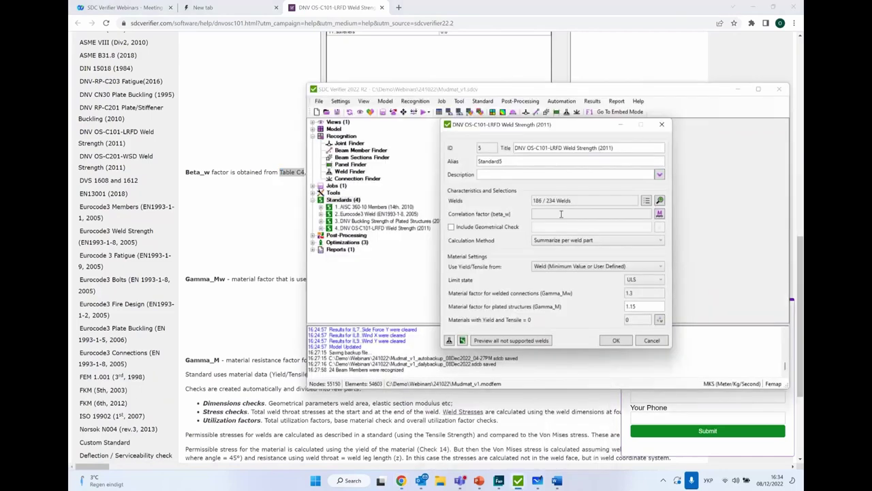
{"action": "left_click", "coordinate": [660, 216]}
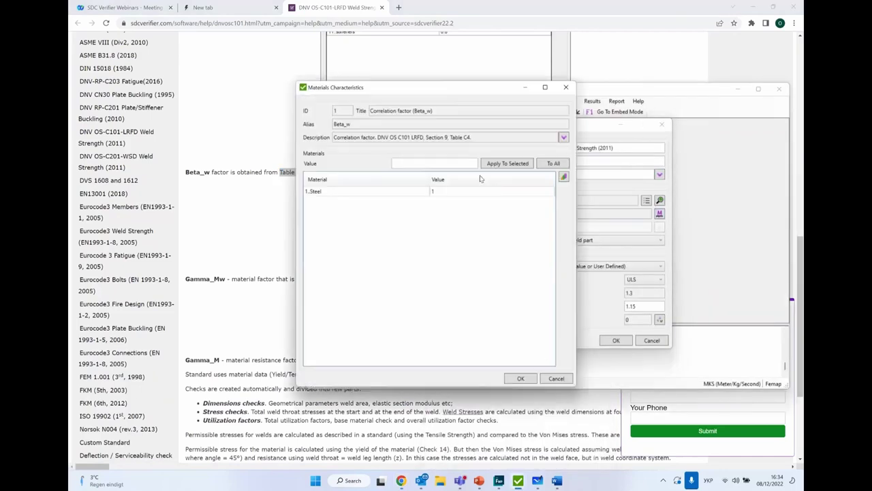
{"action": "left_click", "coordinate": [518, 376]}
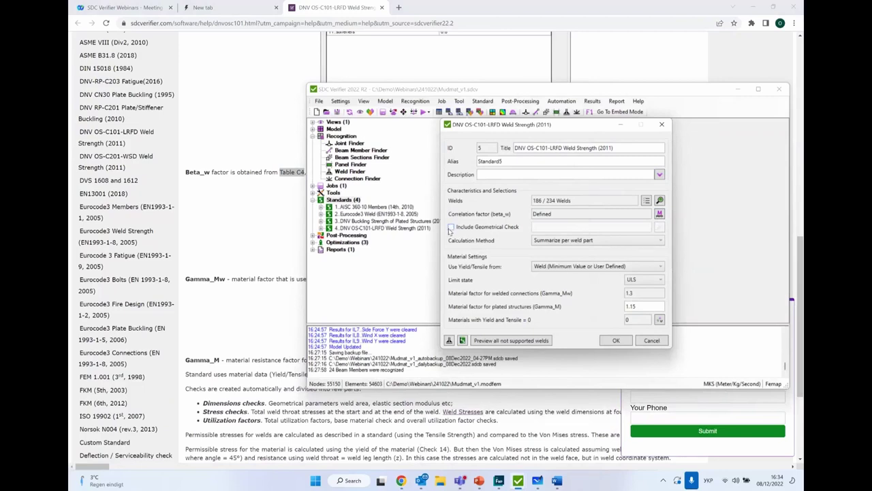
Include the geometrical check in the weld strength standard and open its weld bounds settings
{"action": "left_click", "coordinate": [451, 228]}
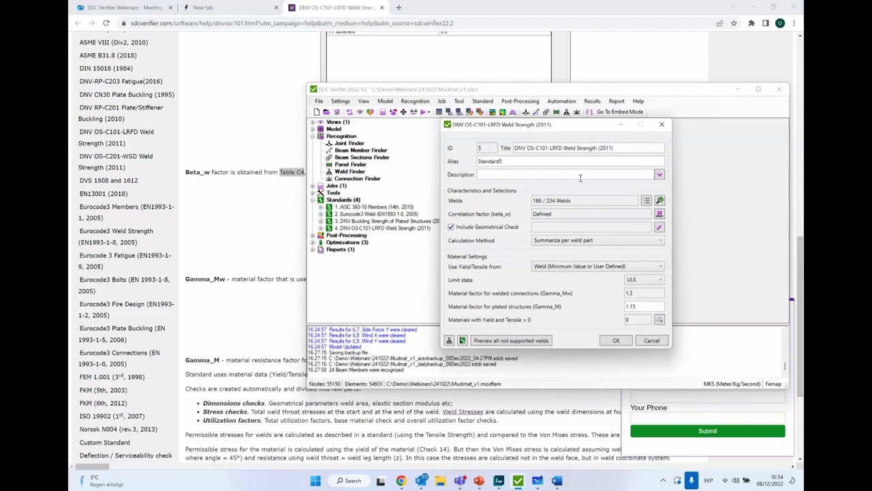
{"action": "left_click", "coordinate": [659, 229]}
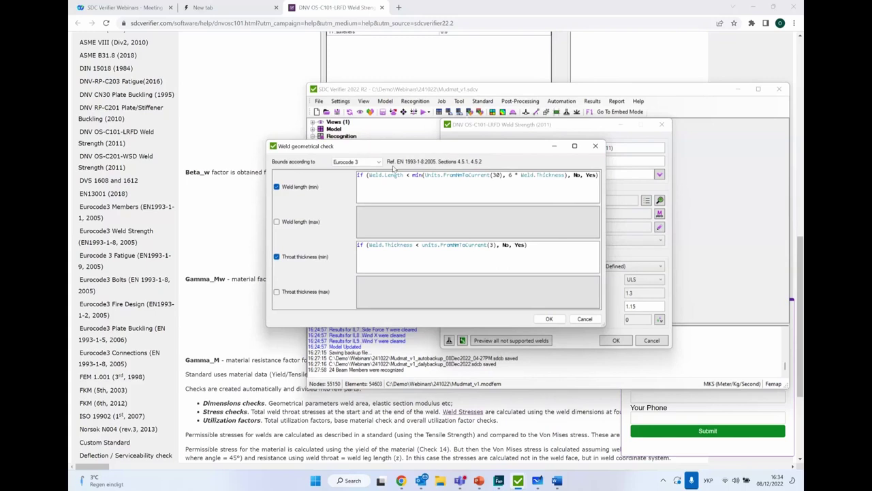
{"action": "left_click", "coordinate": [595, 146]}
{"action": "left_click", "coordinate": [451, 227]}
{"action": "left_click", "coordinate": [505, 229]}
{"action": "left_click", "coordinate": [660, 227]}
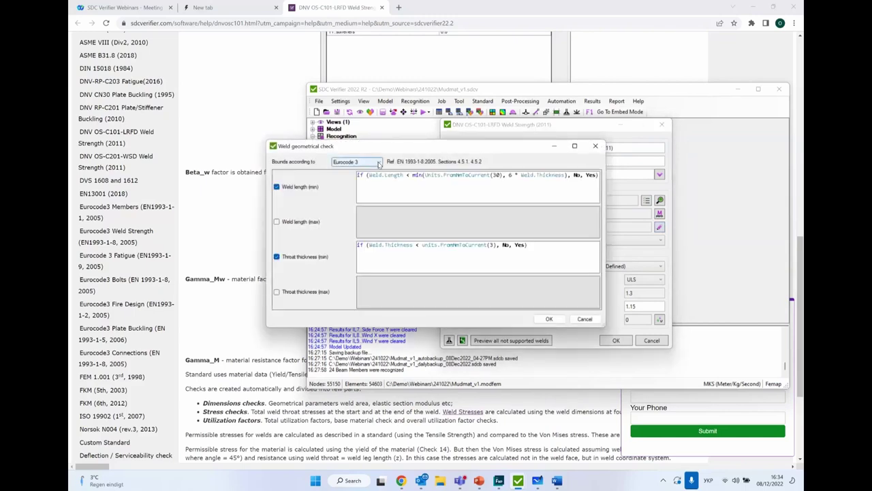
Compare the AWS bounds for the weld geometrical check, and accept the check with bounds according to Eurocode 3
{"action": "left_click", "coordinate": [379, 164]}
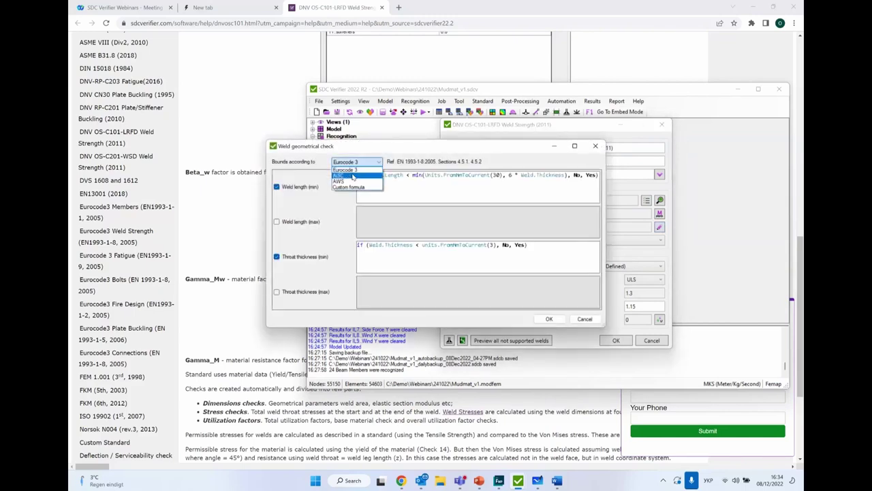
{"action": "left_click", "coordinate": [351, 181]}
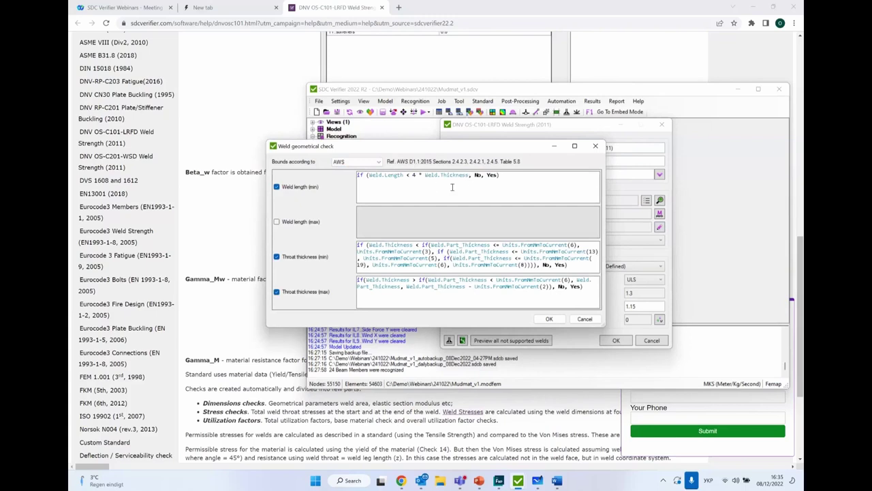
{"action": "left_click", "coordinate": [347, 162]}
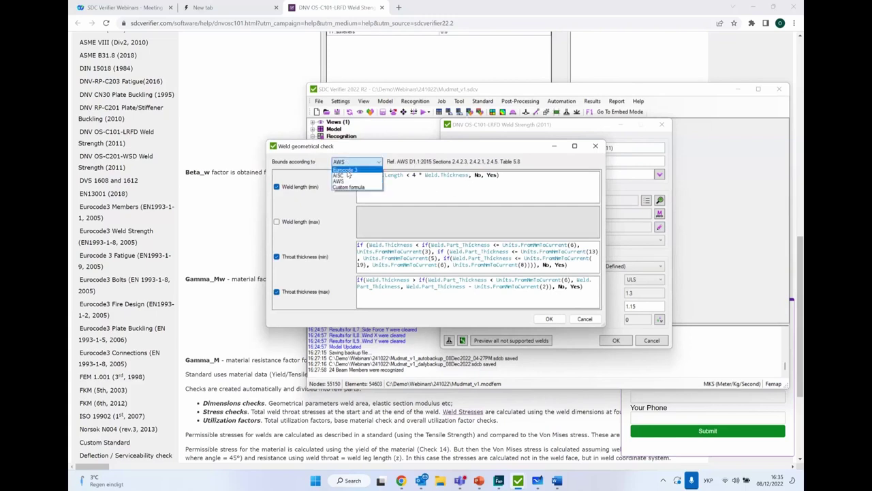
{"action": "left_click", "coordinate": [348, 170]}
{"action": "left_click", "coordinate": [550, 320]}
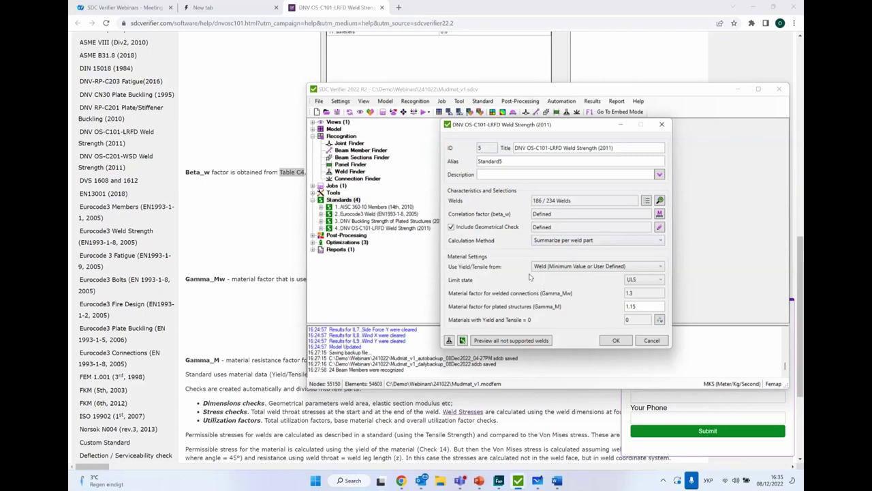
Try the ALS and Custom limit states, set the limit state to ULS, and create the DNV weld strength standard
{"action": "left_click", "coordinate": [646, 281]}
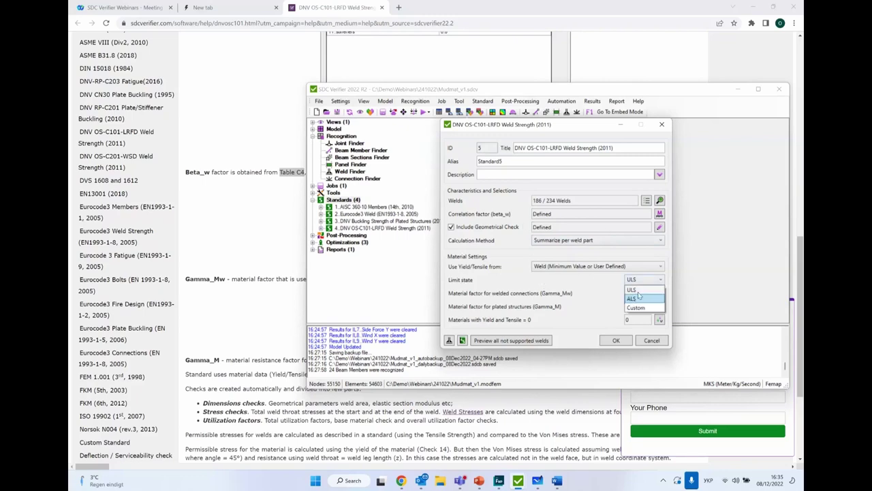
{"action": "left_click", "coordinate": [638, 298]}
{"action": "left_click", "coordinate": [645, 281]}
{"action": "left_click", "coordinate": [636, 308]}
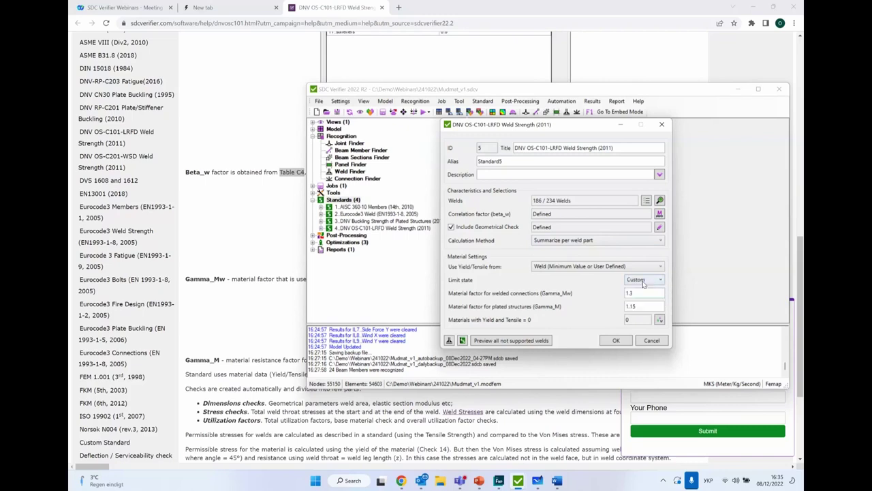
{"action": "left_click", "coordinate": [647, 281]}
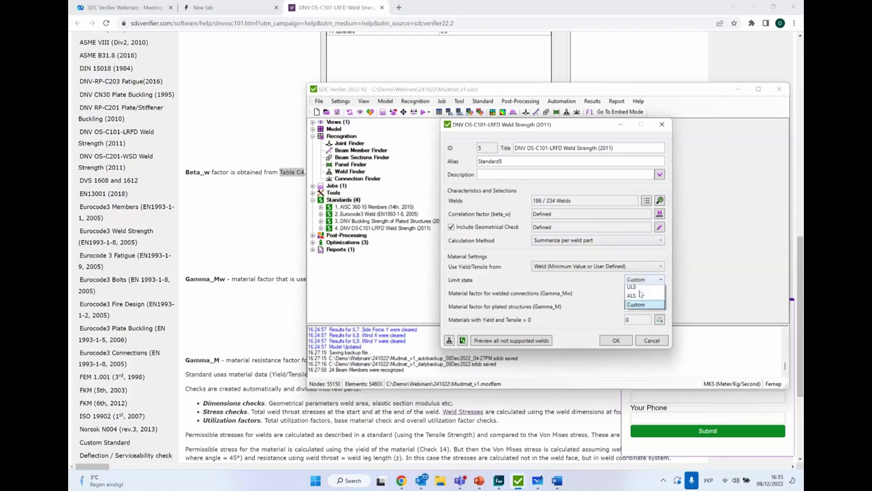
{"action": "left_click", "coordinate": [634, 287]}
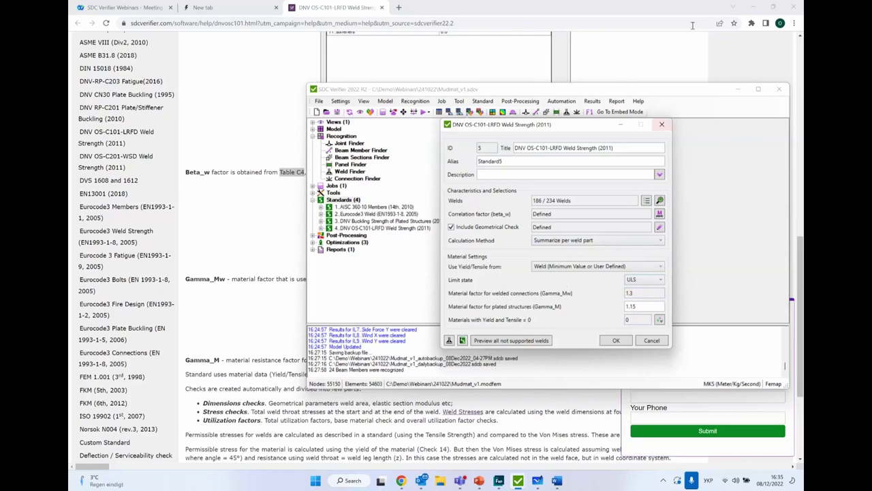
{"action": "left_click", "coordinate": [617, 340]}
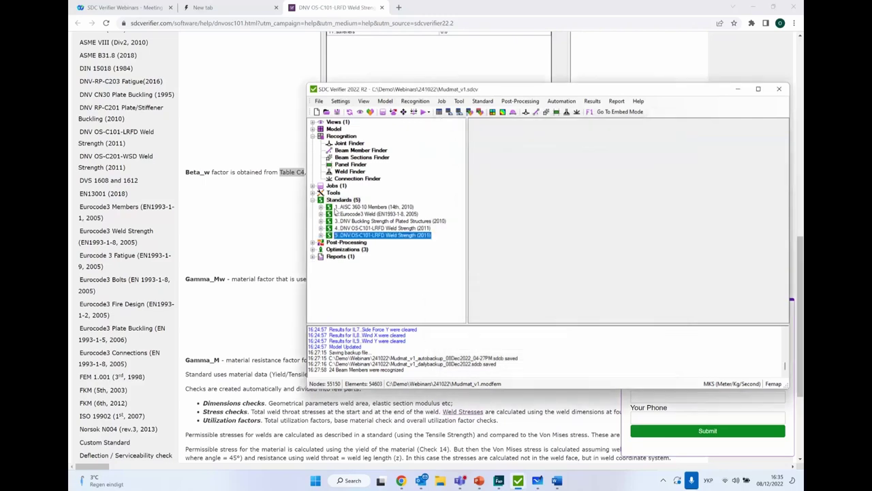
Examine the Standard Custom Settings for DNV OS C101 LRFD Weld Strength (2011), and leave them without saving changes
{"action": "left_click", "coordinate": [337, 101]}
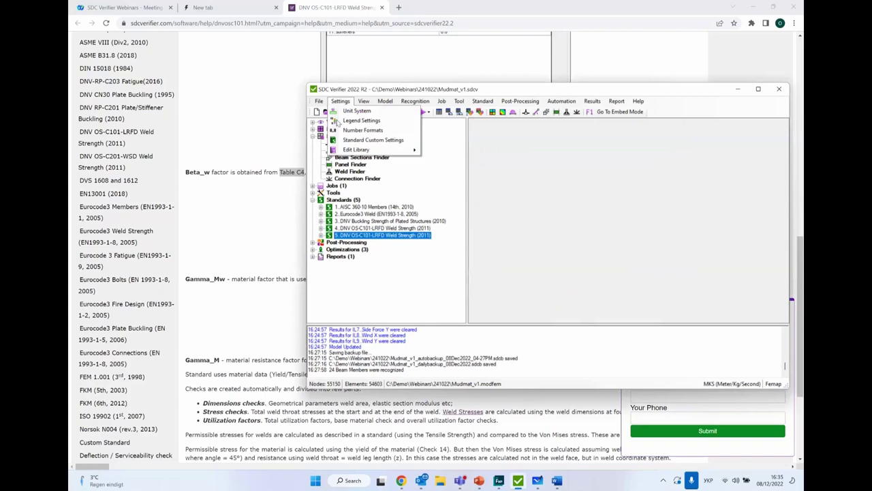
{"action": "left_click", "coordinate": [368, 139]}
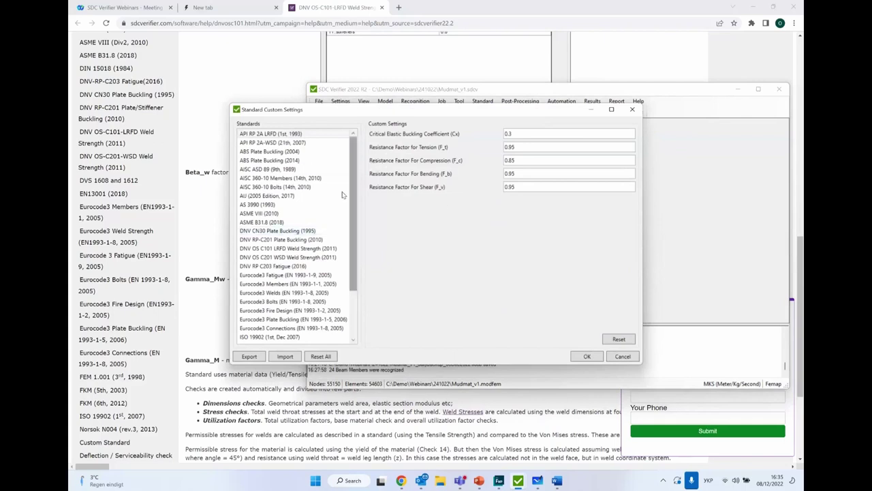
{"action": "left_click", "coordinate": [338, 249]}
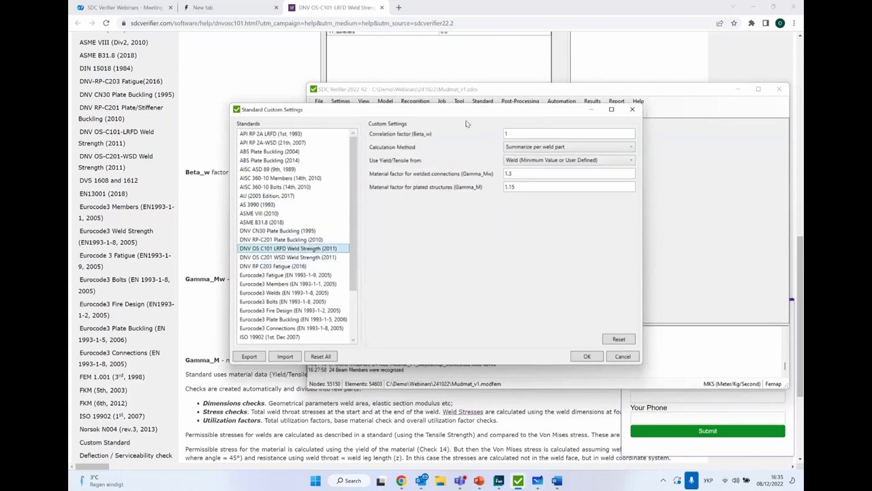
{"action": "double_click", "coordinate": [541, 134]}
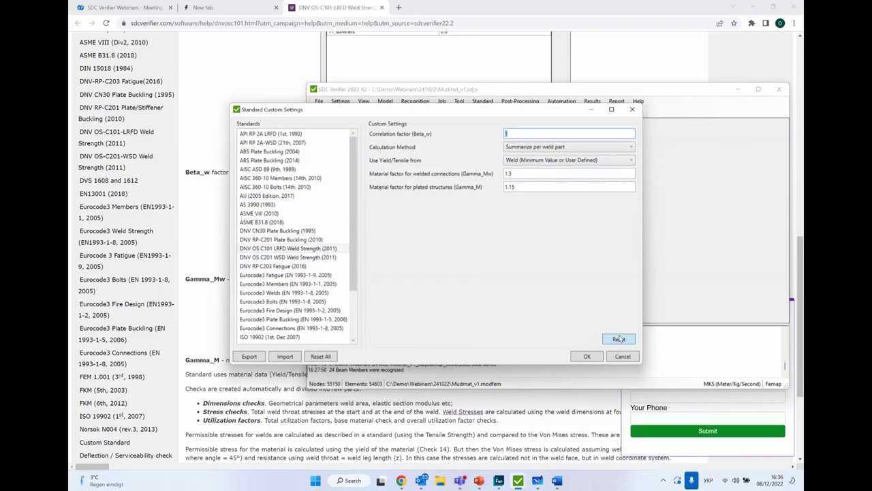
{"action": "left_click", "coordinate": [626, 356]}
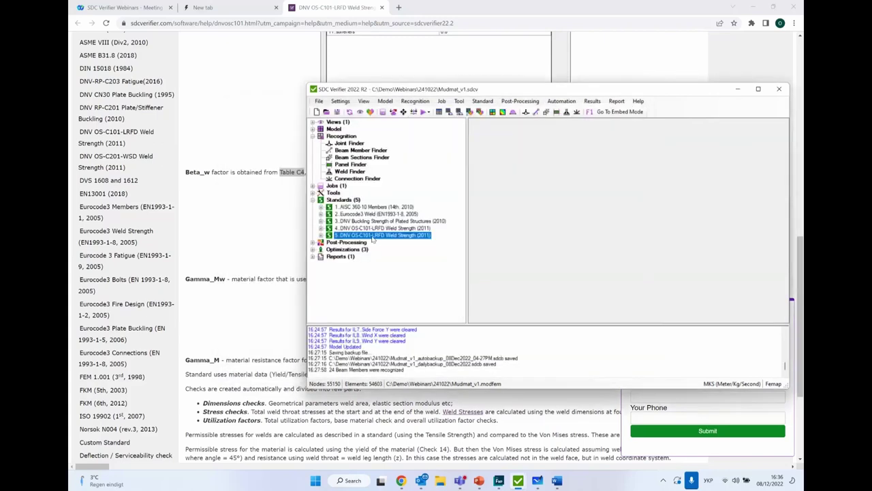
Edit the fifth standard, DNV OS-C101-LRFD Weld Strength (2011), and overwrite its inputs with the standard custom settings
{"action": "right_click", "coordinate": [375, 236]}
{"action": "left_click", "coordinate": [395, 252]}
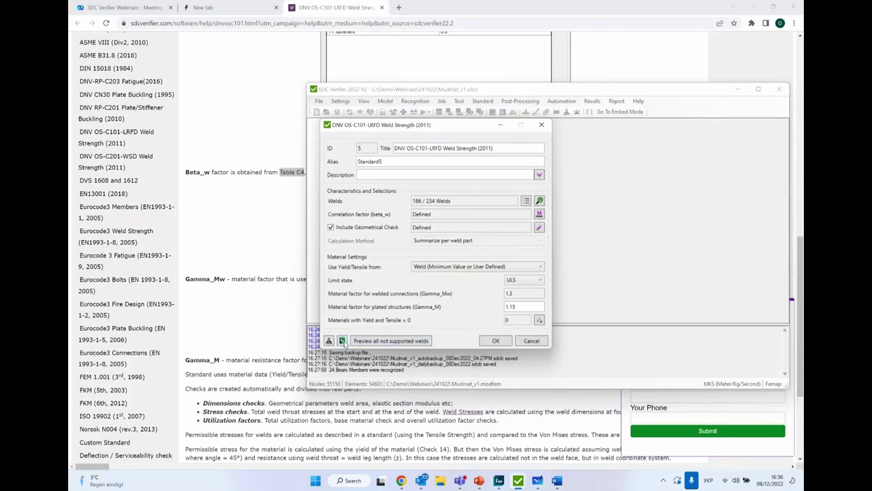
{"action": "left_click", "coordinate": [343, 340]}
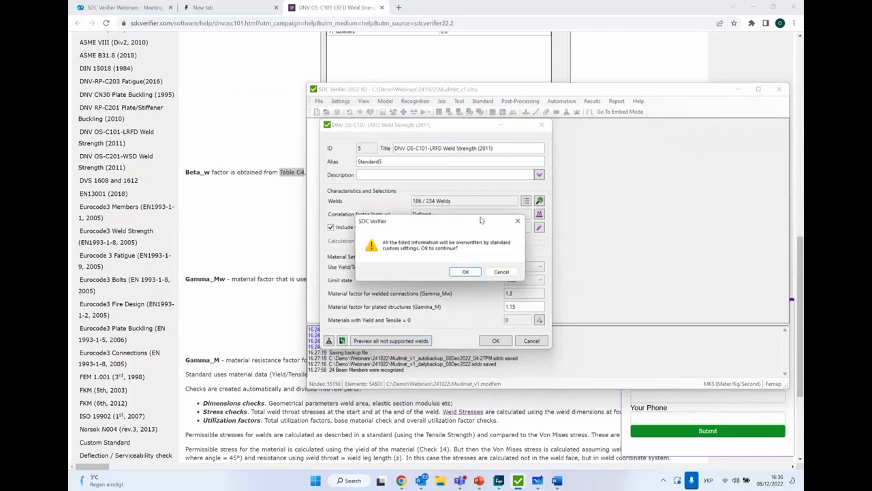
{"action": "left_click", "coordinate": [466, 272]}
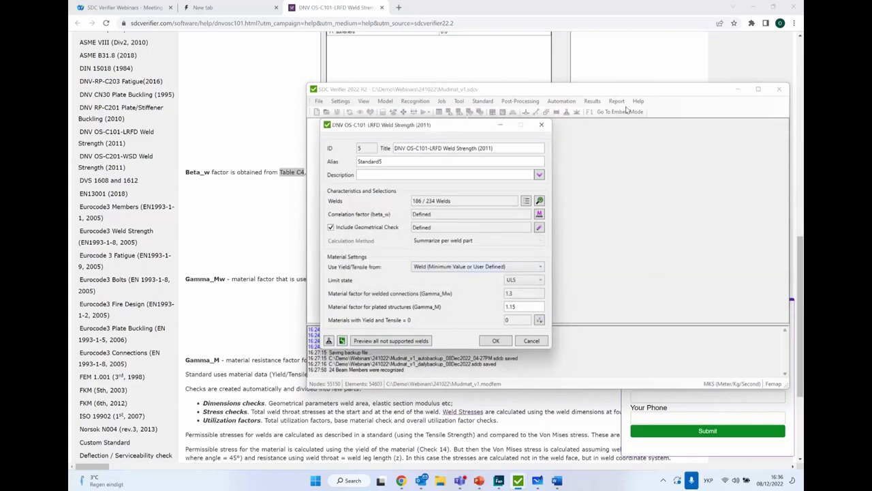
Review the materials' Beta_w correlation factor and the weld parts' strength settings without changing them, and accept the standard
{"action": "left_click", "coordinate": [539, 213]}
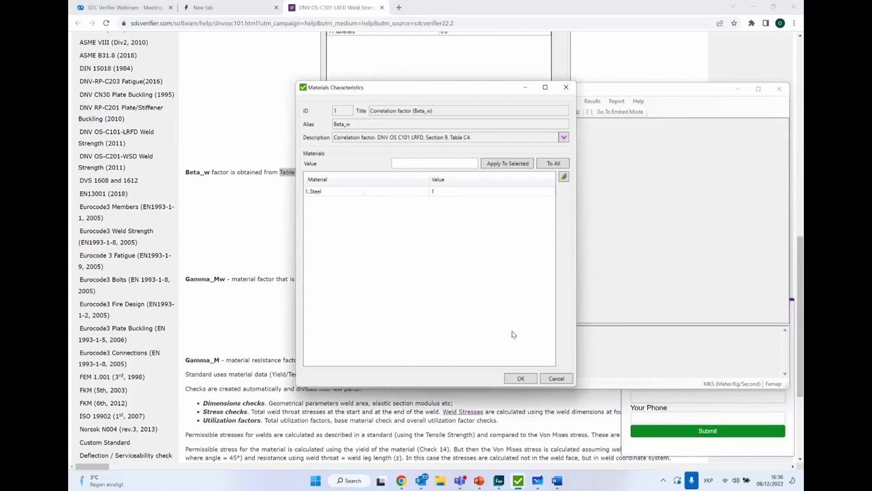
{"action": "left_click", "coordinate": [556, 379]}
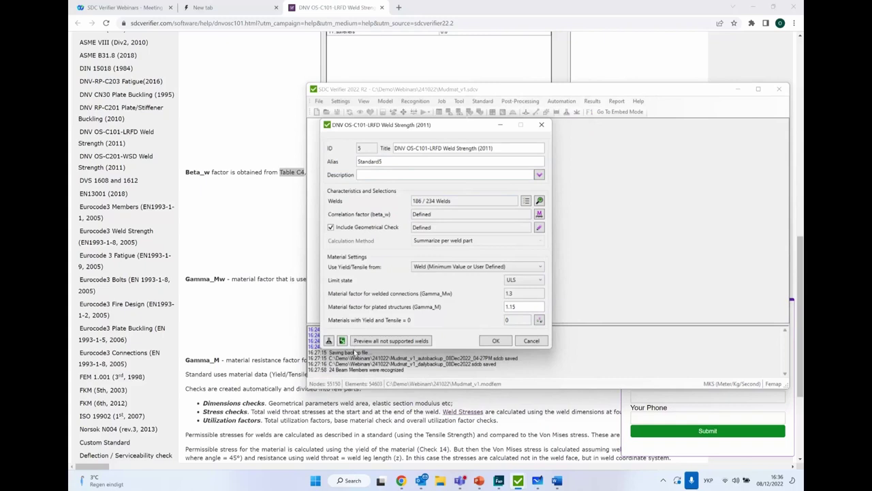
{"action": "left_click", "coordinate": [329, 341]}
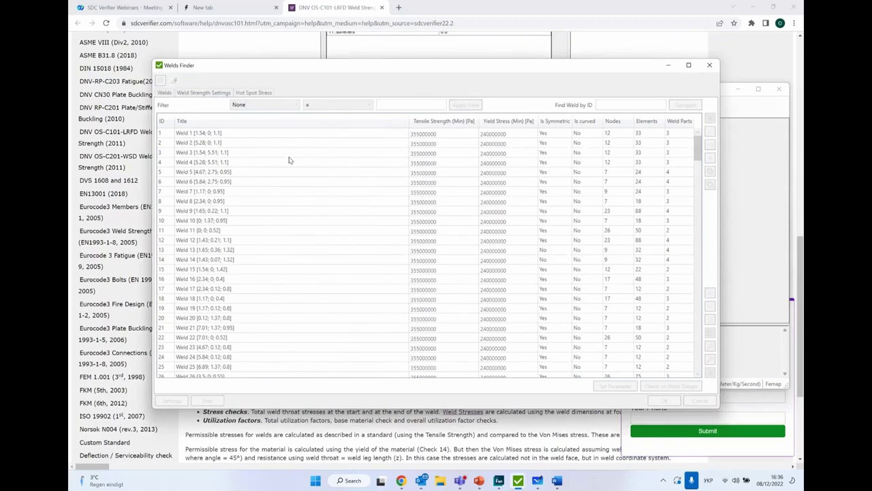
{"action": "scroll", "coordinate": [456, 219], "scroll_direction": "down", "scroll_amount": 3}
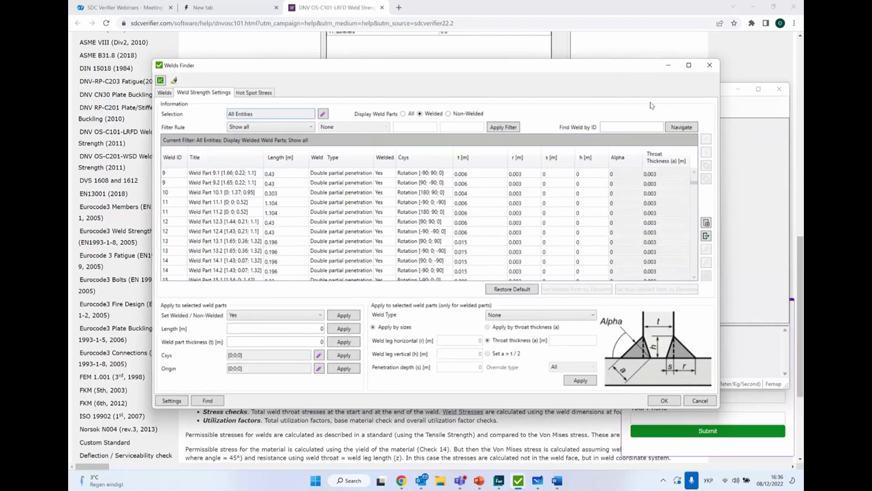
{"action": "left_click", "coordinate": [709, 65]}
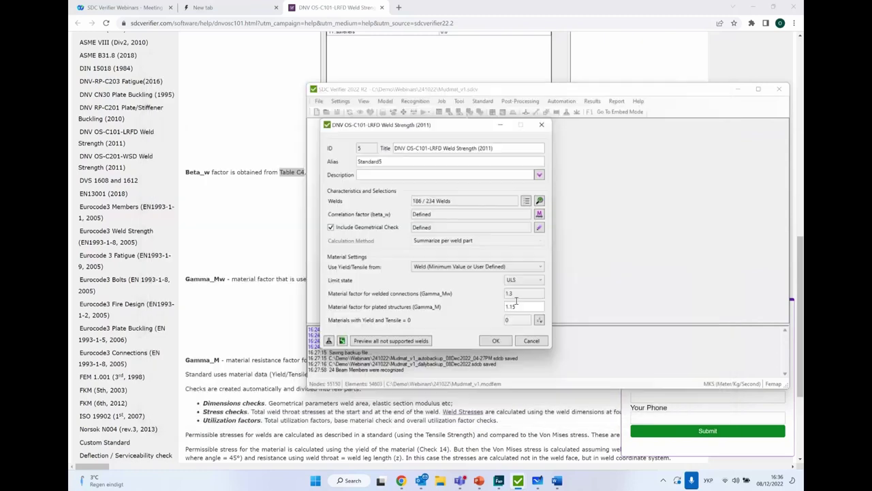
{"action": "left_click", "coordinate": [495, 340]}
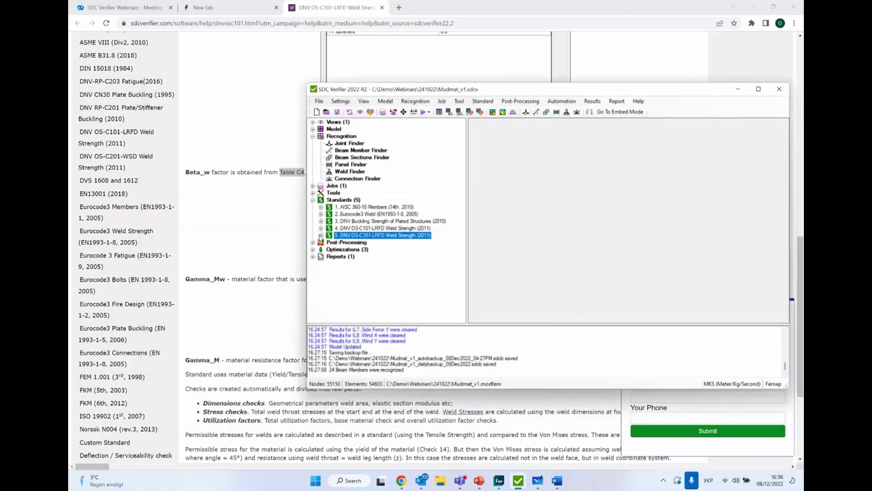
List the checks of the fifth standard, examine the formulas of the Geometrical check, and leave it without saving
{"action": "left_click", "coordinate": [320, 235]}
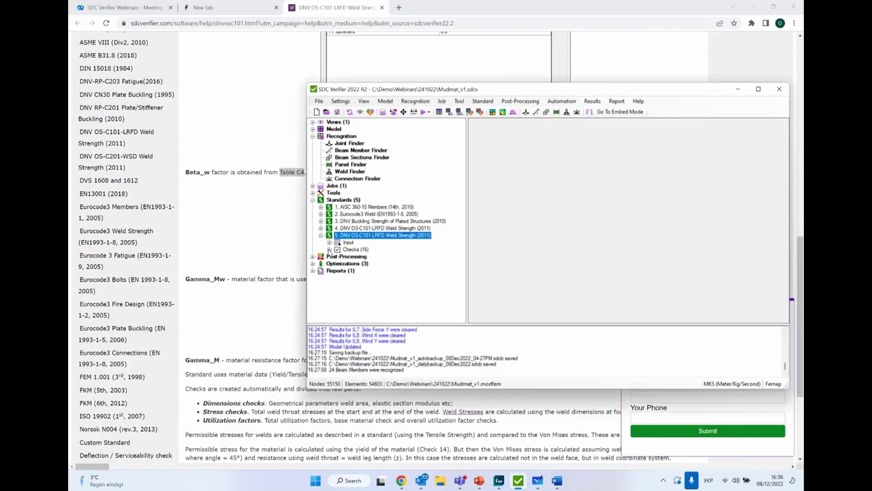
{"action": "left_click", "coordinate": [329, 249]}
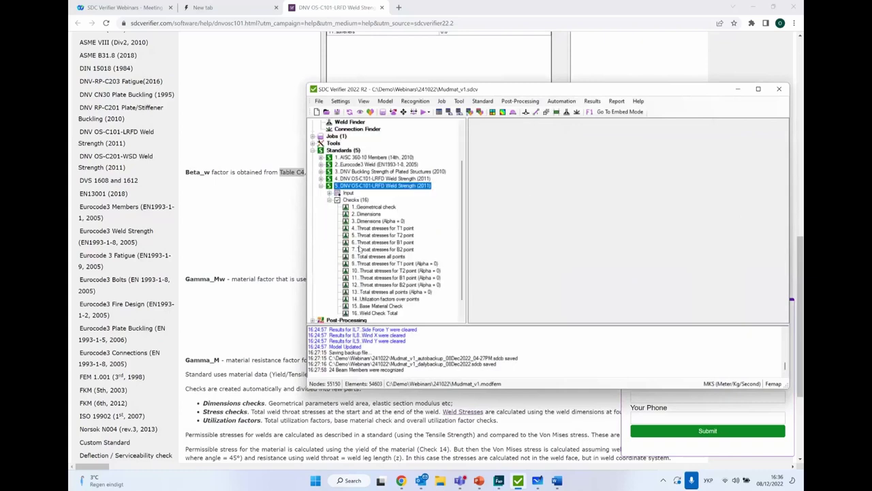
{"action": "scroll", "coordinate": [362, 209], "scroll_direction": "down", "scroll_amount": 1}
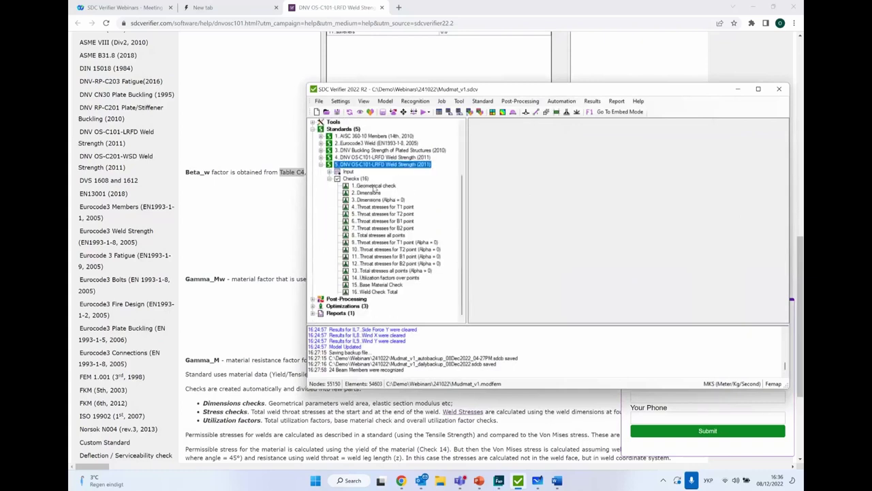
{"action": "right_click", "coordinate": [379, 187]}
{"action": "left_click", "coordinate": [409, 198]}
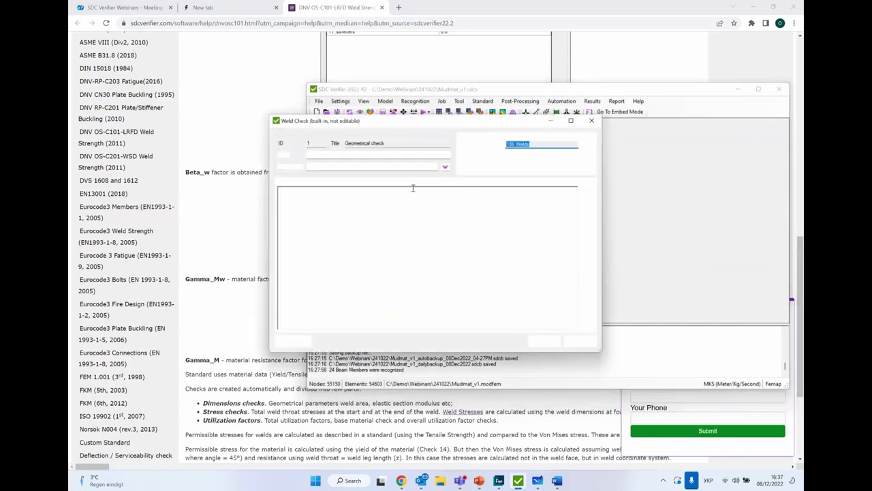
{"action": "left_click", "coordinate": [592, 120]}
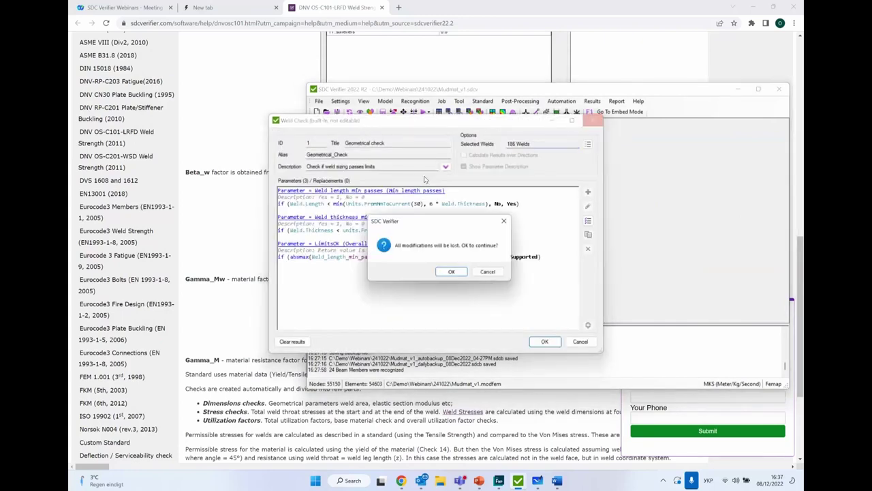
{"action": "left_click", "coordinate": [452, 272]}
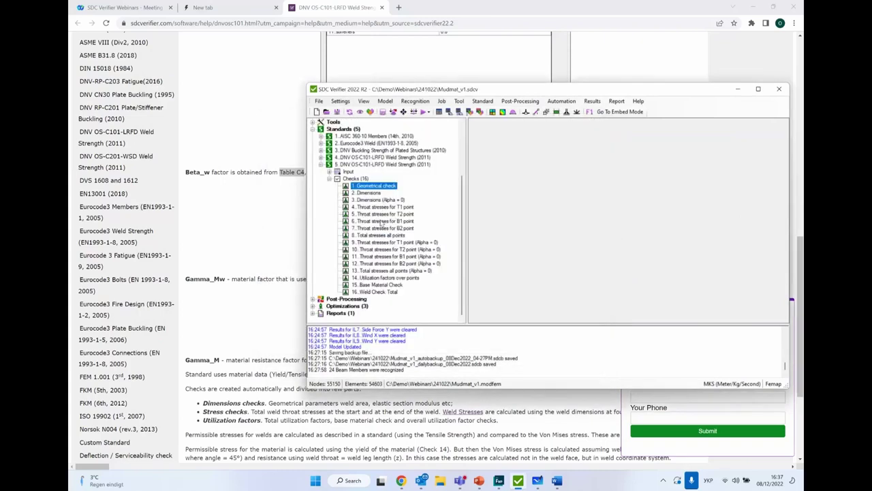
Examine the formulas of the Throat stresses for T1 point check down to the total stress, and leave it without saving
{"action": "right_click", "coordinate": [380, 207]}
{"action": "left_click", "coordinate": [395, 222]}
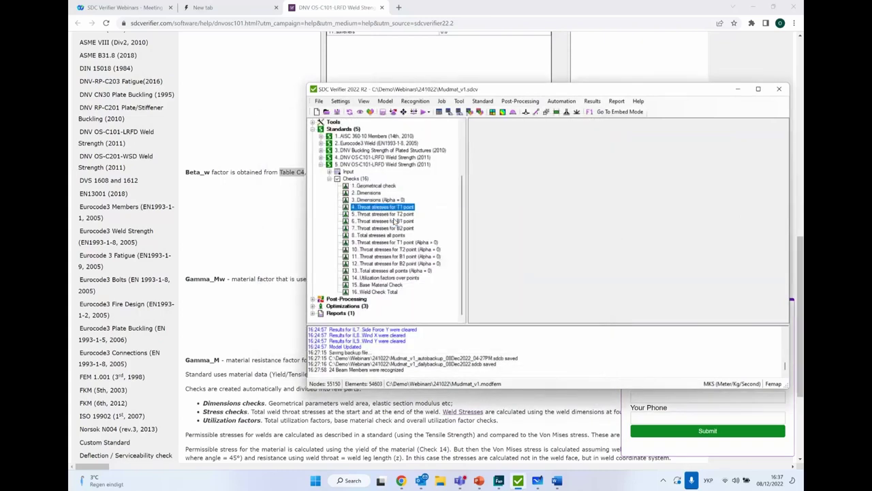
{"action": "scroll", "coordinate": [427, 228], "scroll_direction": "down", "scroll_amount": 5}
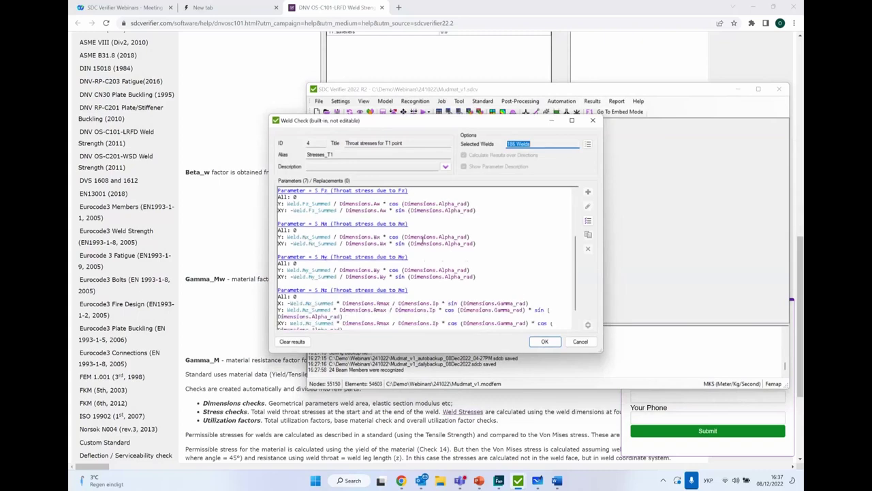
{"action": "left_click", "coordinate": [593, 120]}
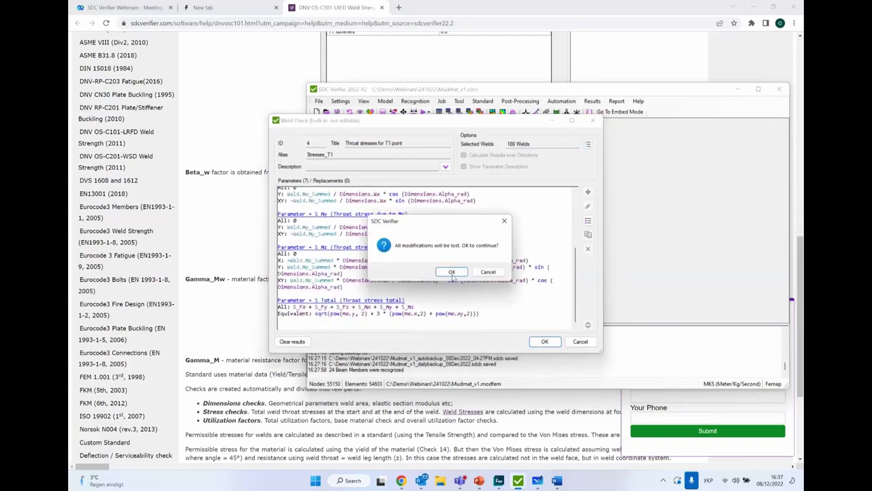
{"action": "left_click", "coordinate": [452, 272]}
Examine the total and overall utilization factor parameters of the Weld Check Total check, and leave it unchanged
{"action": "right_click", "coordinate": [374, 293]}
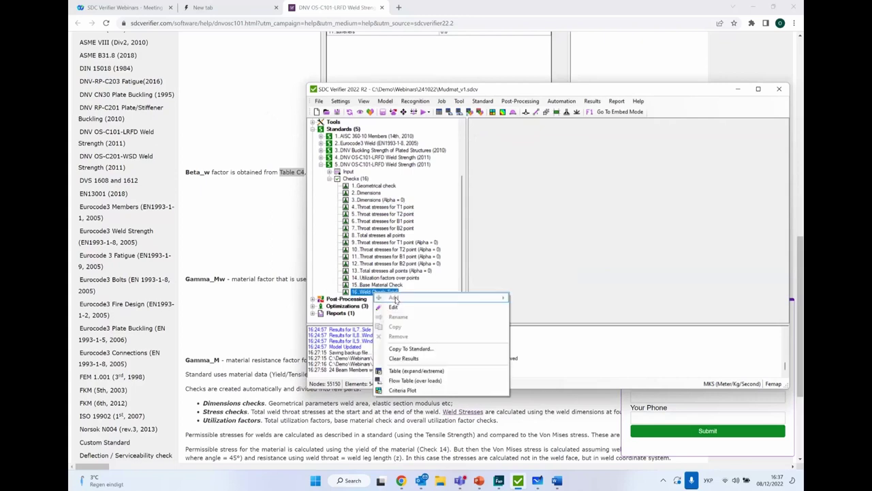
{"action": "left_click", "coordinate": [402, 307]}
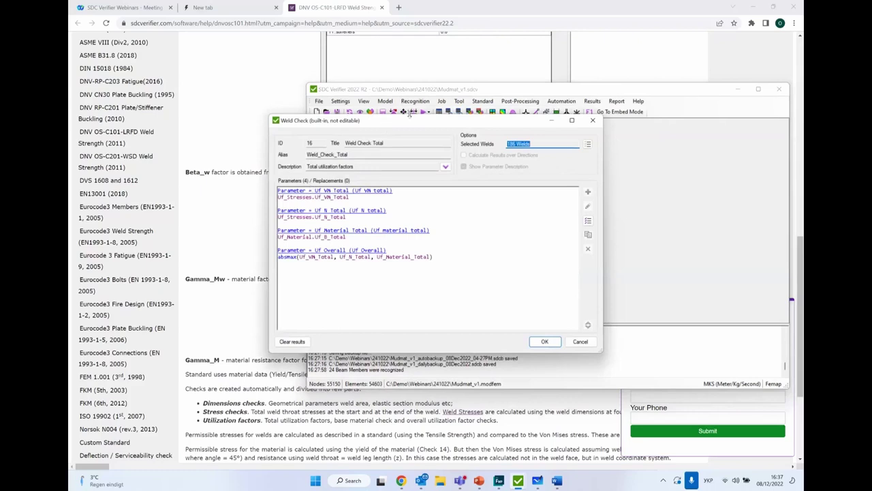
{"action": "left_click_drag", "start_coordinate": [409, 117], "coordinate": [410, 119]}
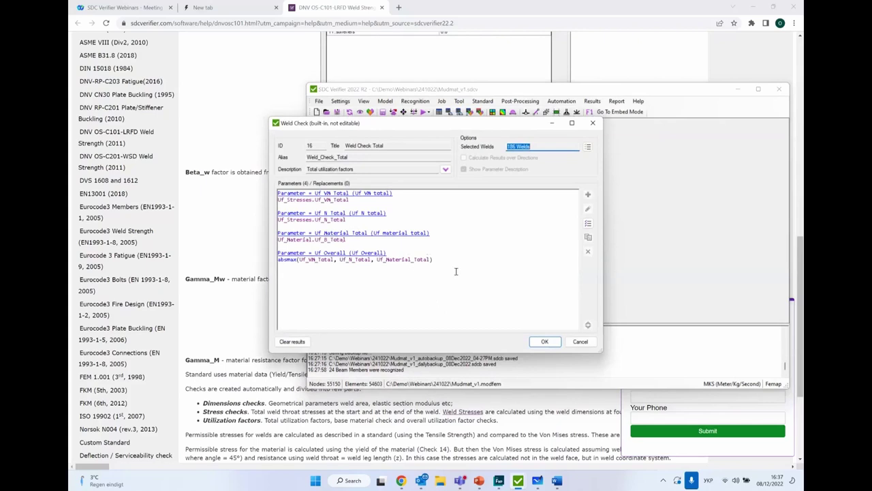
{"action": "left_click", "coordinate": [580, 342]}
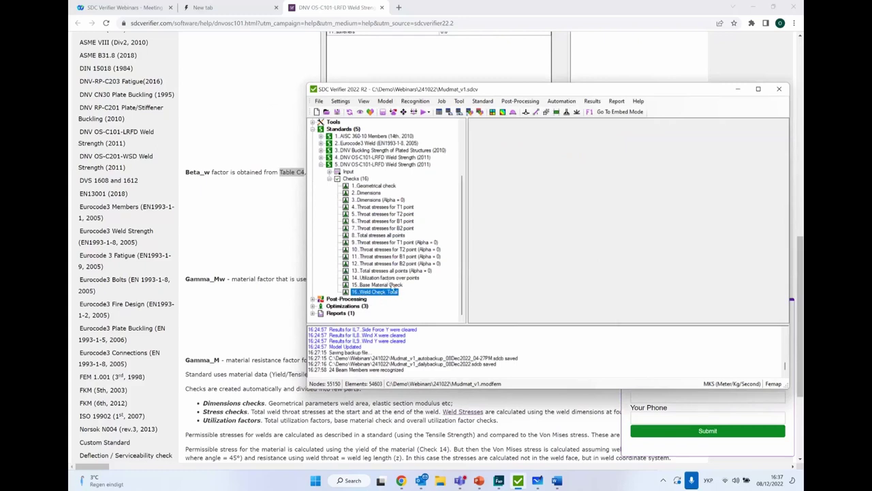
Set up a criteria plot of Weld Check Total for Uf Overall under Operational Conditions, and preview it in the Femap model
{"action": "right_click", "coordinate": [388, 293]}
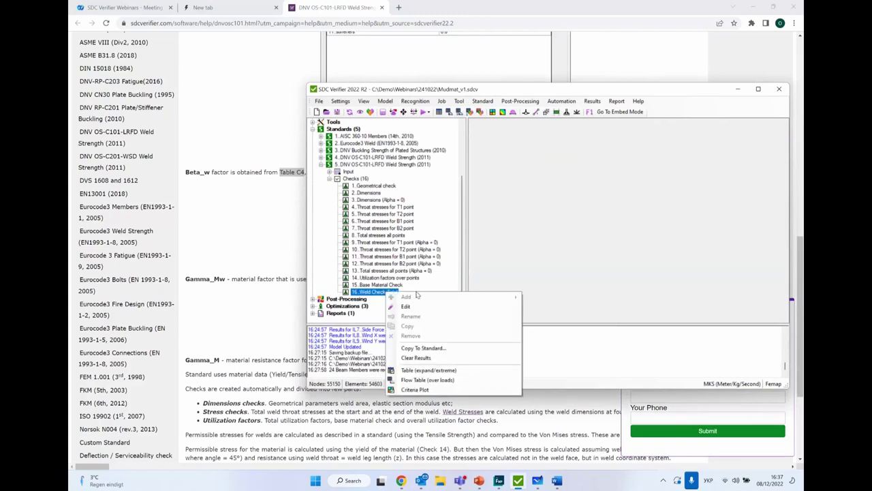
{"action": "left_click", "coordinate": [375, 297]}
{"action": "right_click", "coordinate": [373, 294]}
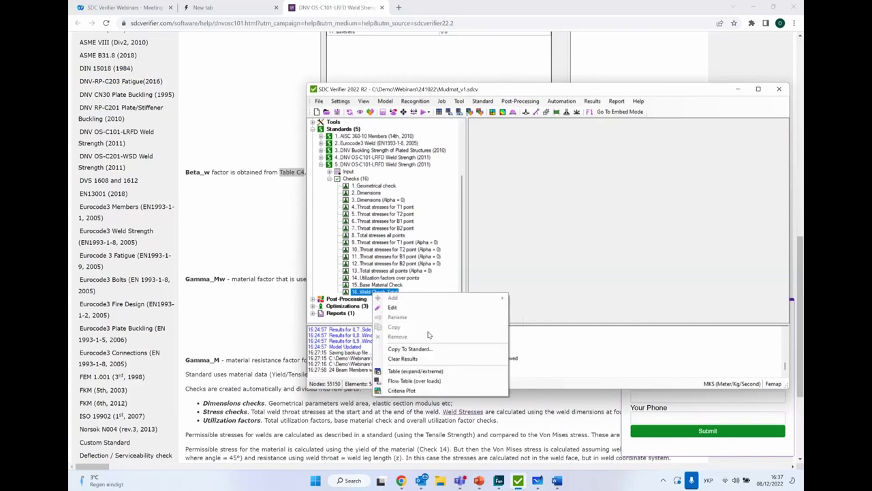
{"action": "left_click", "coordinate": [416, 390]}
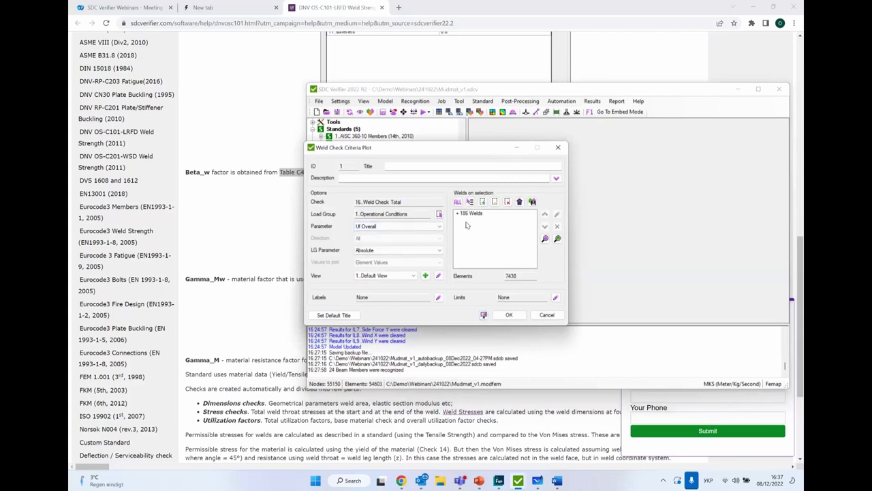
{"action": "left_click", "coordinate": [483, 316]}
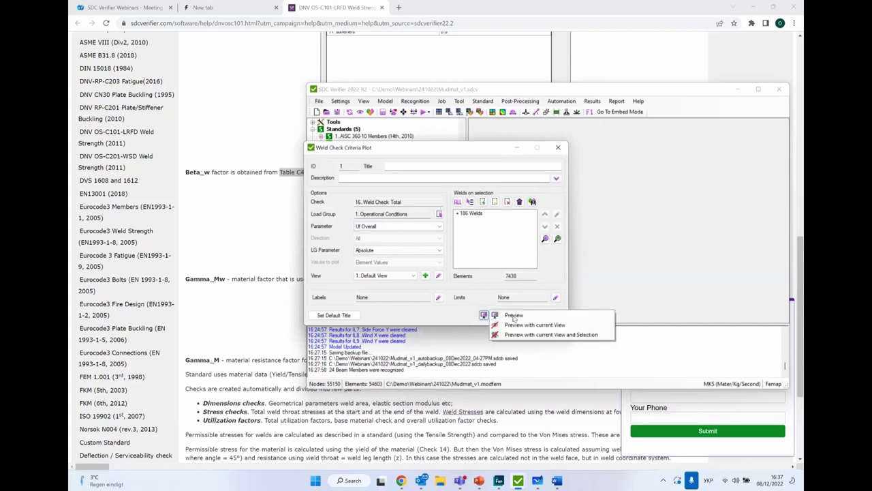
{"action": "left_click", "coordinate": [514, 316]}
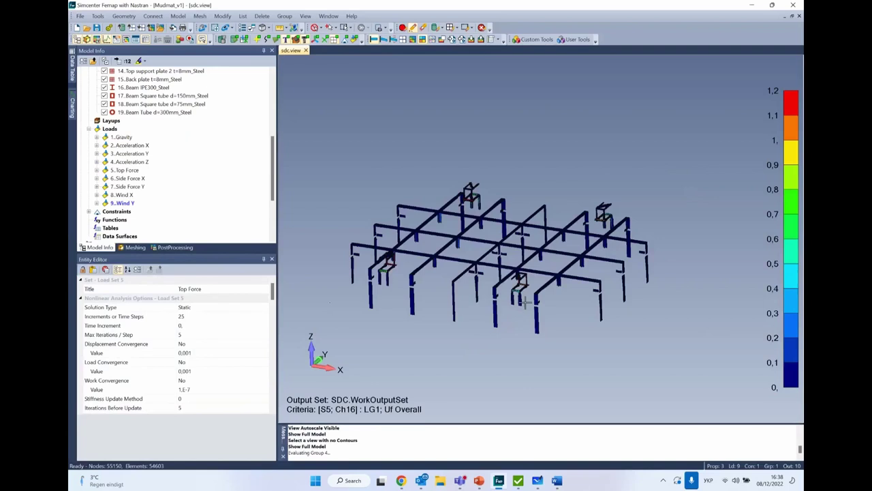
Examine the Uf Overall weld plot in Femap from several sides, focusing on the welds of the small corner support frames
{"action": "middle_click_drag", "start_coordinate": [490, 355], "coordinate": [588, 298]}
{"action": "scroll", "coordinate": [545, 379], "scroll_direction": "up", "scroll_amount": 5}
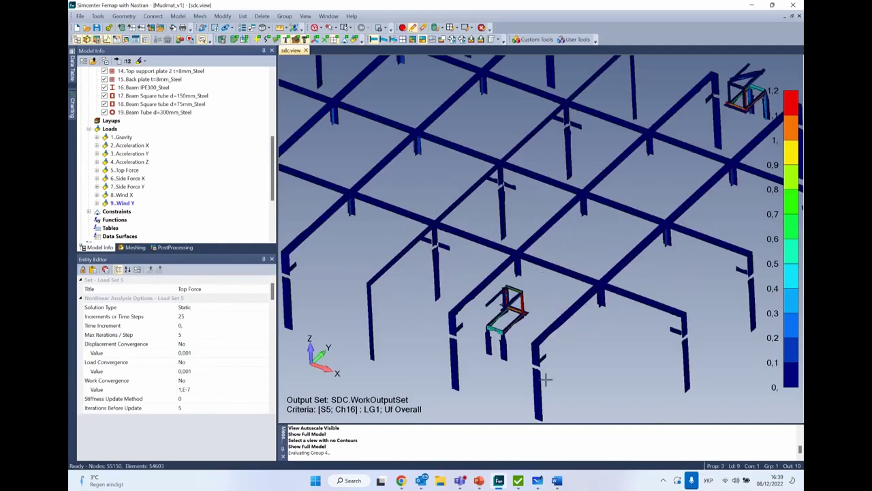
{"action": "scroll", "coordinate": [545, 380], "scroll_direction": "up", "scroll_amount": 3}
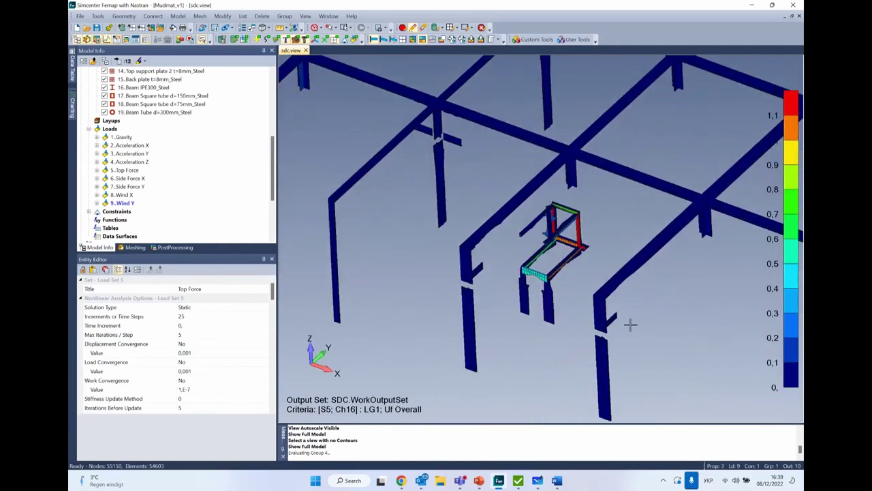
{"action": "middle_click_drag", "start_coordinate": [632, 255], "coordinate": [625, 354]}
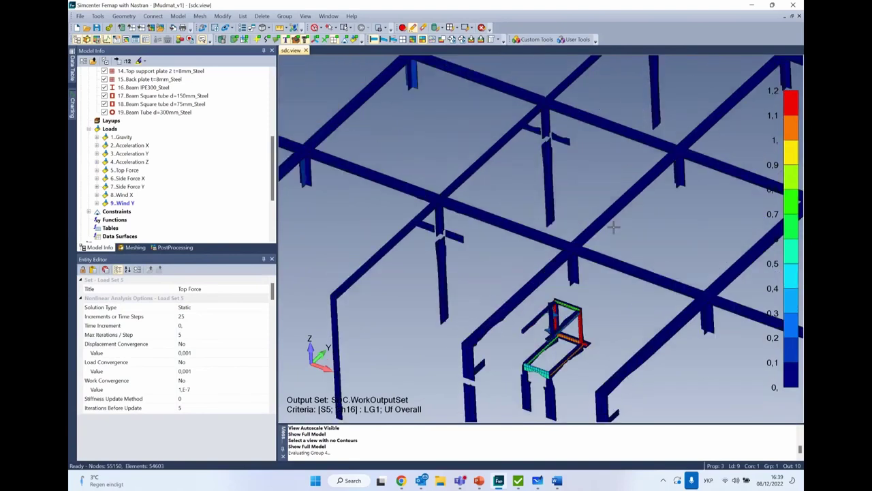
{"action": "scroll", "coordinate": [613, 227], "scroll_direction": "down", "scroll_amount": 3}
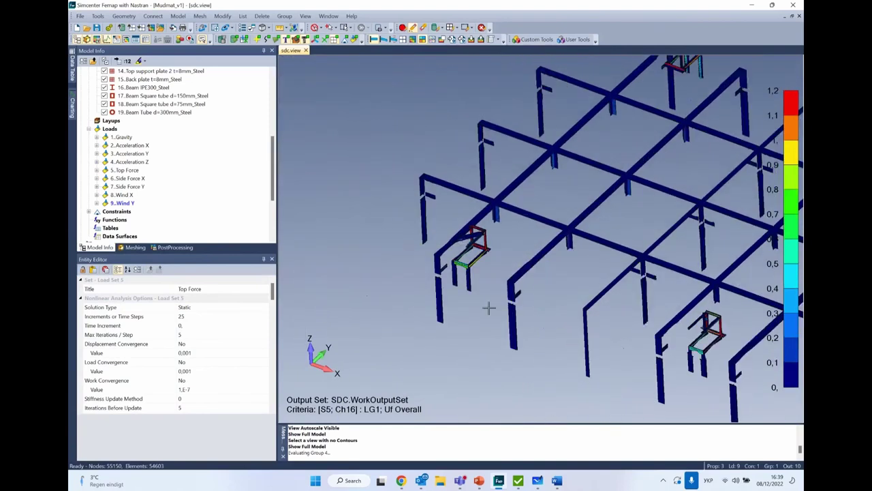
{"action": "scroll", "coordinate": [489, 308], "scroll_direction": "up", "scroll_amount": 3}
{"action": "scroll", "coordinate": [393, 236], "scroll_direction": "up", "scroll_amount": 1}
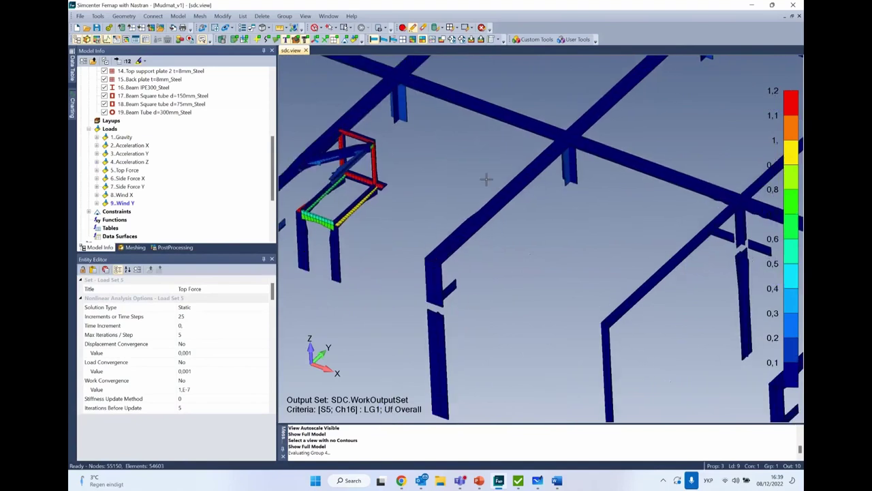
{"action": "scroll", "coordinate": [486, 179], "scroll_direction": "down", "scroll_amount": 3}
{"action": "scroll", "coordinate": [476, 239], "scroll_direction": "up", "scroll_amount": 2}
{"action": "scroll", "coordinate": [518, 286], "scroll_direction": "up", "scroll_amount": 4}
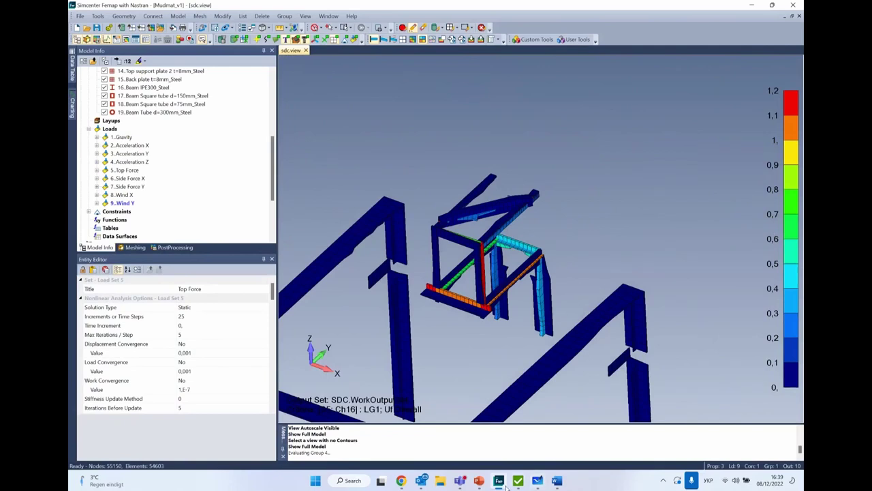
Switch back to SDC Verifier's Weld Check Criteria Plot and create the Uf Overall plot
{"action": "mouse_move", "coordinate": [518, 481]}
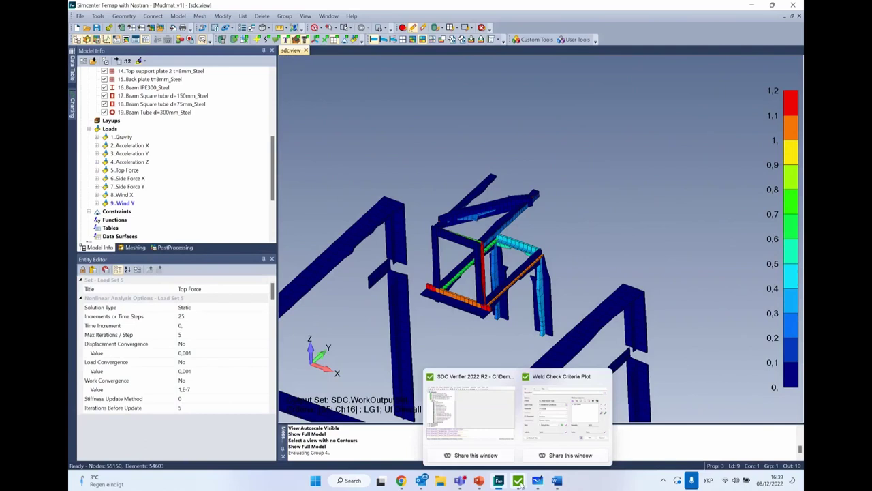
{"action": "left_click", "coordinate": [538, 390]}
{"action": "left_click", "coordinate": [509, 315]}
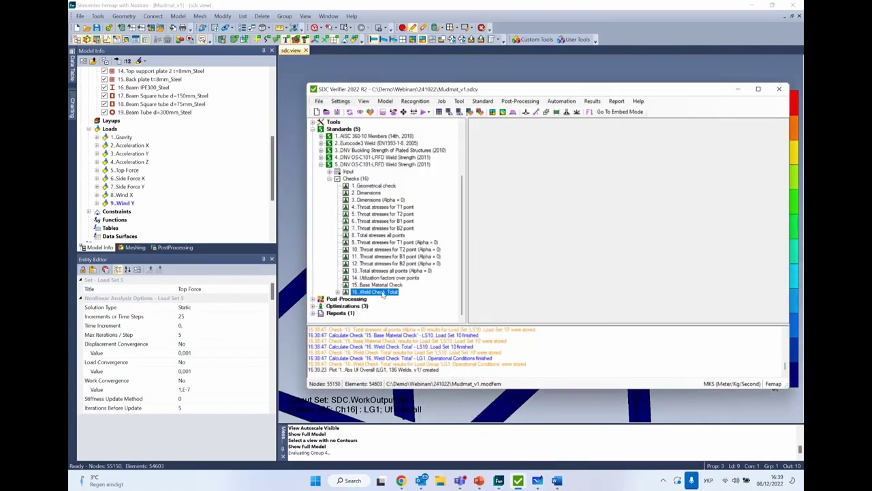
Set up an Expand results table of Weld Check Total for the Operational Conditions load group and fill it
{"action": "right_click", "coordinate": [377, 291]}
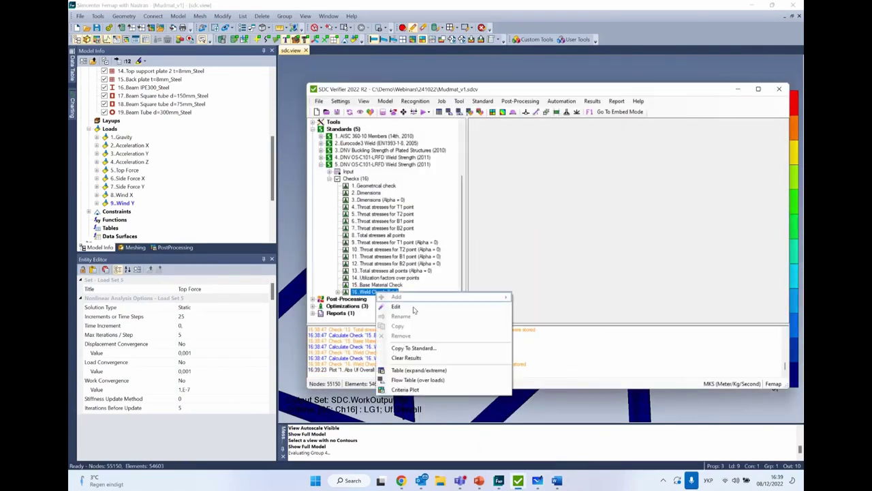
{"action": "left_click", "coordinate": [428, 371]}
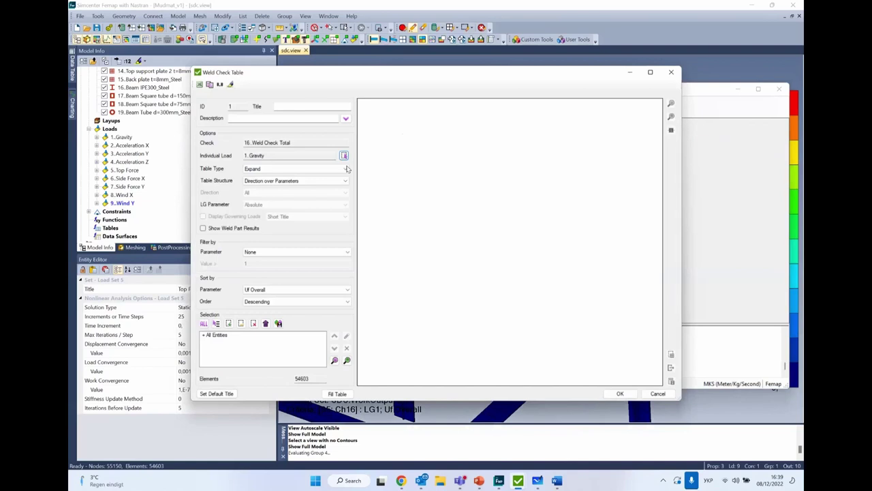
{"action": "left_click", "coordinate": [345, 156]}
{"action": "left_click", "coordinate": [294, 178]}
{"action": "left_click", "coordinate": [428, 173]}
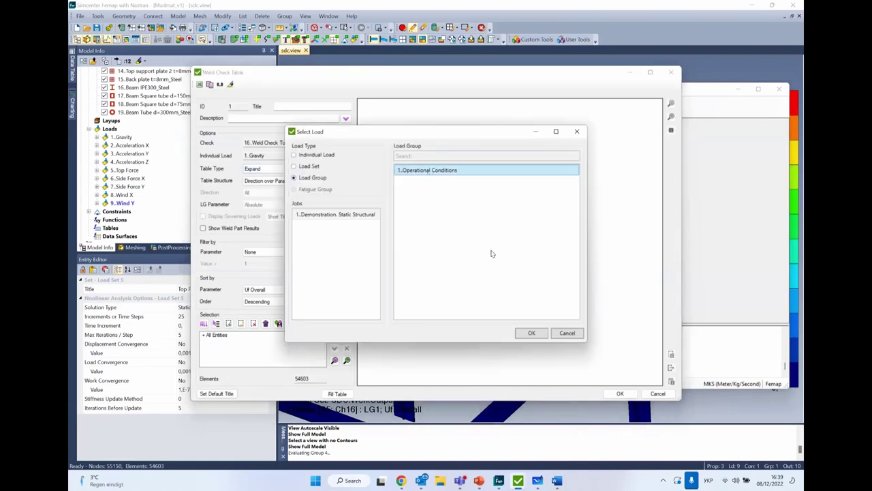
{"action": "left_click", "coordinate": [530, 335]}
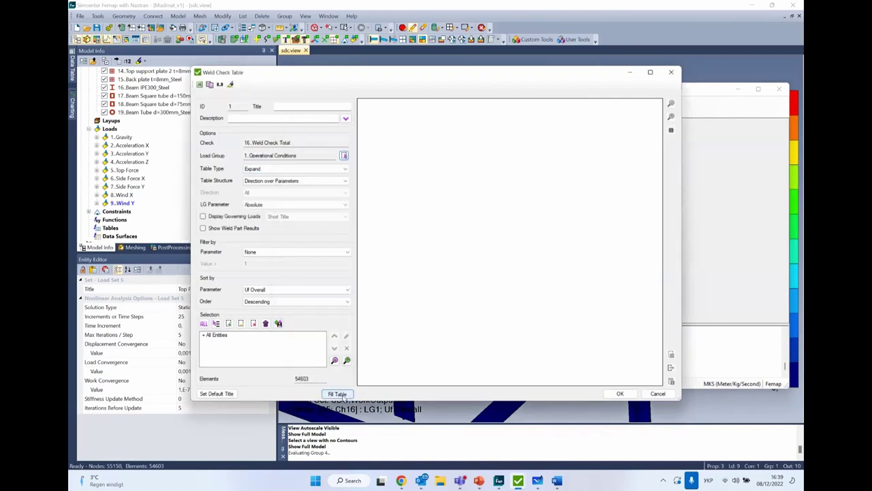
{"action": "left_click", "coordinate": [338, 394]}
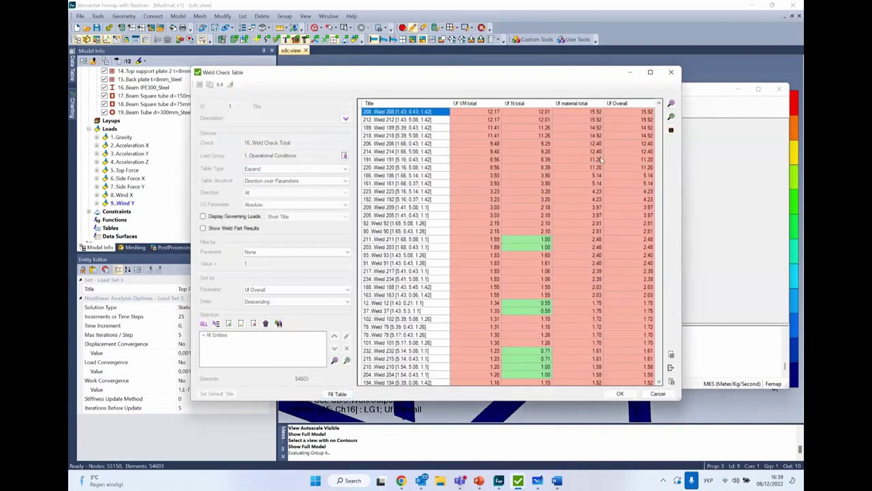
Maximize the Weld Check Table and examine the utilization factors of the listed welds
{"action": "left_click", "coordinate": [653, 73]}
{"action": "scroll", "coordinate": [561, 187], "scroll_direction": "down", "scroll_amount": 8}
{"action": "scroll", "coordinate": [569, 216], "scroll_direction": "down", "scroll_amount": 15}
{"action": "scroll", "coordinate": [570, 216], "scroll_direction": "up", "scroll_amount": 10}
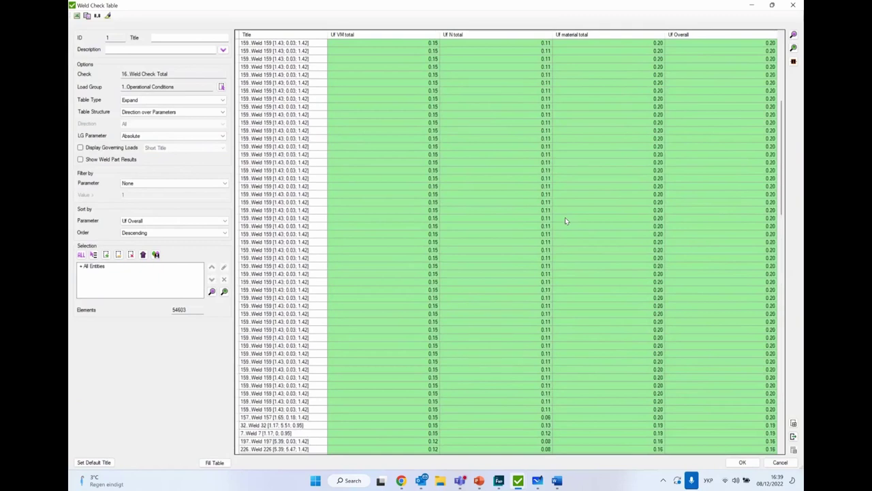
{"action": "scroll", "coordinate": [565, 217], "scroll_direction": "up", "scroll_amount": 13}
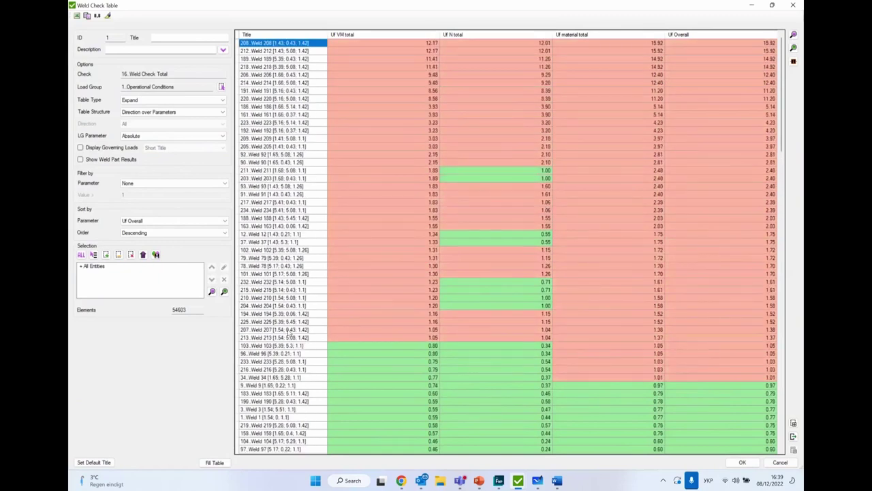
Select Weld 210 in the Weld Check Table and preview it in the Femap model
{"action": "left_click", "coordinate": [278, 291]}
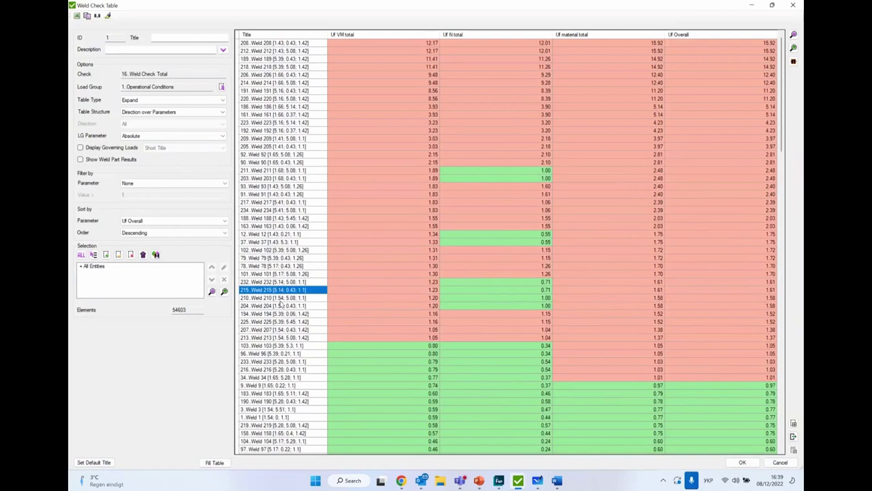
{"action": "left_click", "coordinate": [282, 299]}
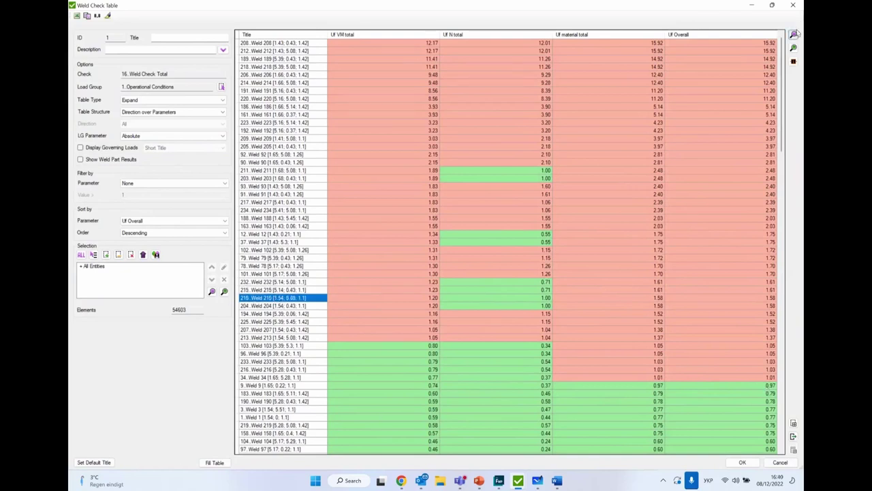
{"action": "left_click", "coordinate": [794, 34]}
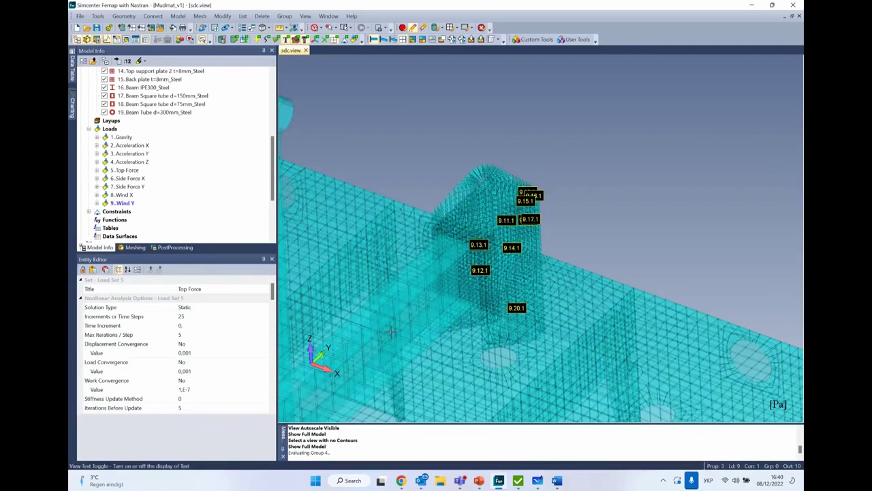
Hide the text labels and turn off the Thickness/Cross Section display in the Femap view
{"action": "left_click", "coordinate": [290, 39]}
{"action": "left_click", "coordinate": [288, 39]}
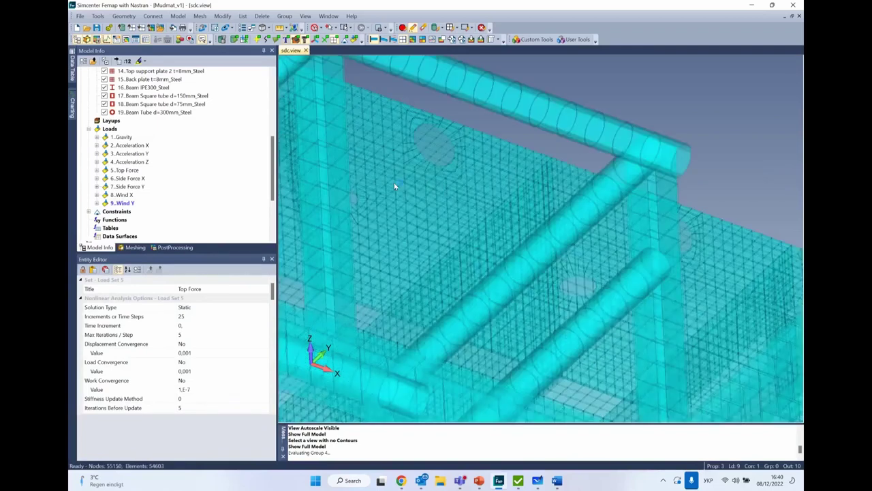
{"action": "left_click", "coordinate": [270, 28]}
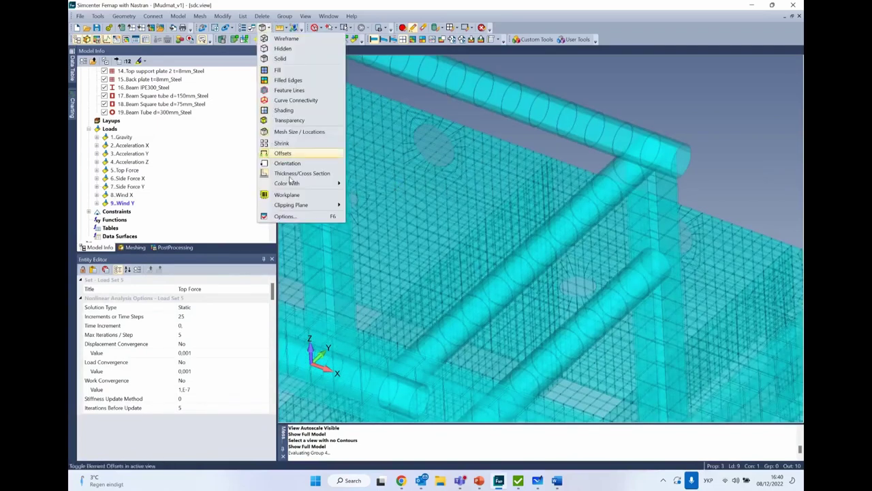
{"action": "left_click", "coordinate": [291, 174]}
{"action": "left_click", "coordinate": [288, 39]}
{"action": "left_click", "coordinate": [288, 39]}
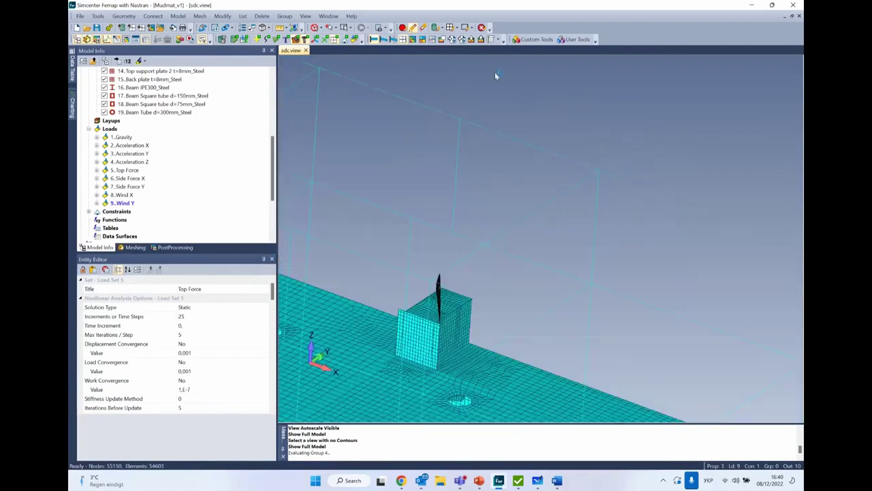
{"action": "left_click", "coordinate": [288, 39]}
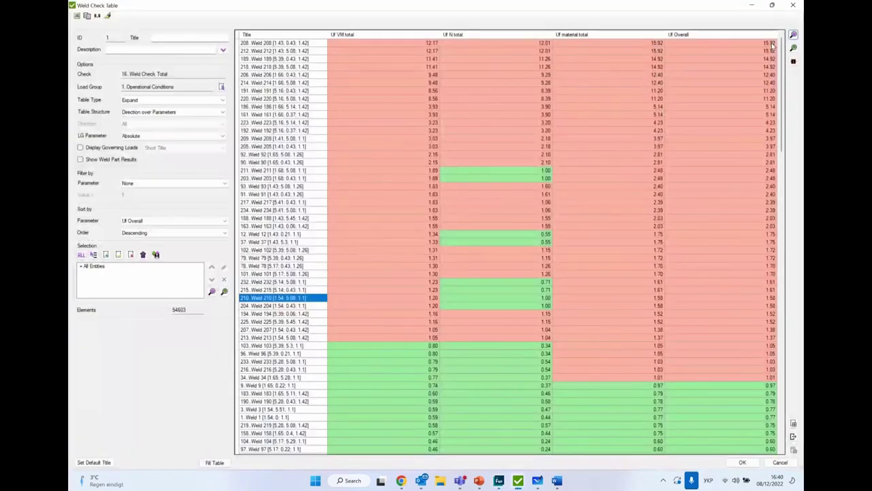
Preview Weld 210 in the Femap model again, then return to the Weld Check Table and create it
{"action": "left_click", "coordinate": [793, 36]}
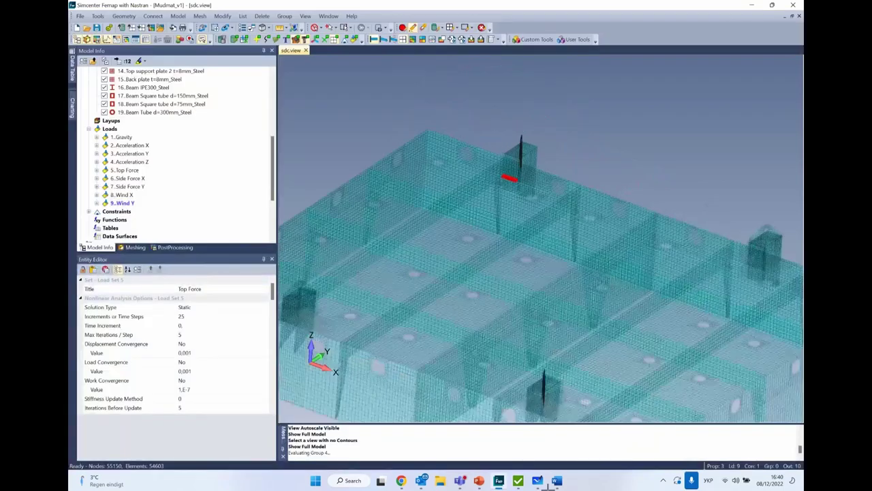
{"action": "middle_click_drag", "start_coordinate": [518, 374], "coordinate": [549, 484]}
{"action": "mouse_move", "coordinate": [518, 480]}
{"action": "left_click", "coordinate": [563, 421]}
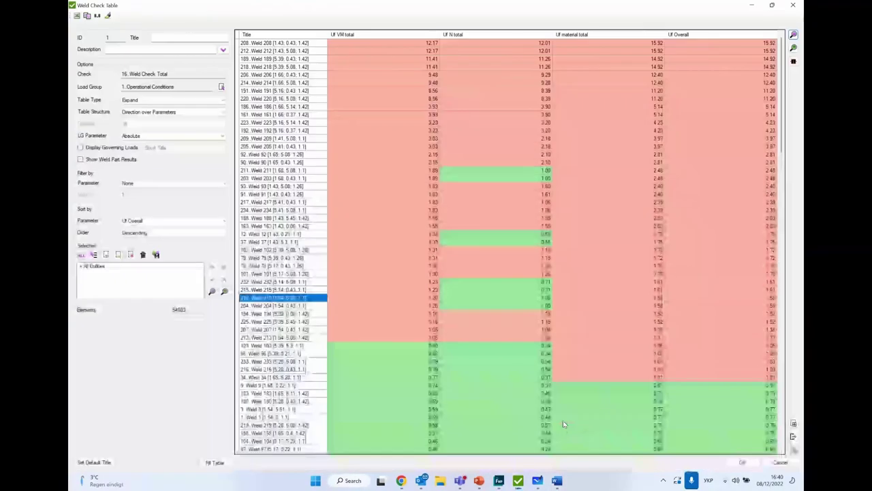
{"action": "left_click", "coordinate": [736, 464]}
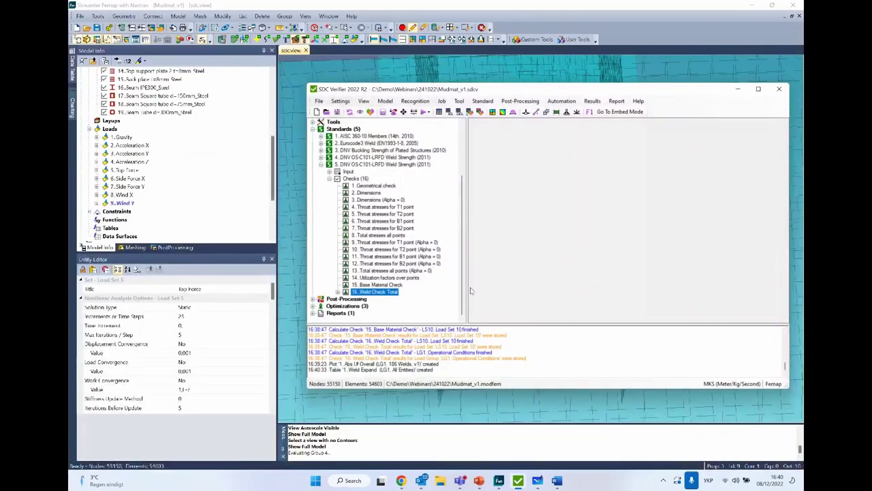
Open the Weld Finder under Recognition for editing
{"action": "left_click", "coordinate": [344, 307]}
{"action": "right_click", "coordinate": [344, 308]}
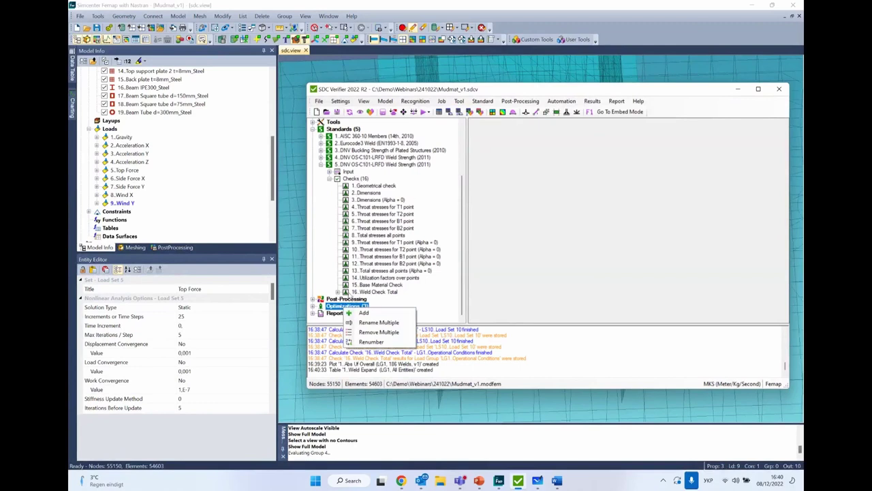
{"action": "scroll", "coordinate": [331, 171], "scroll_direction": "up", "scroll_amount": 4}
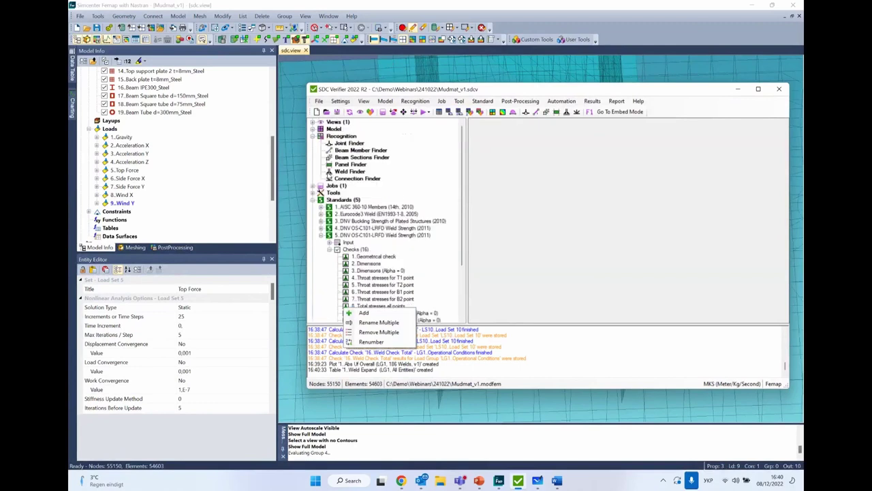
{"action": "left_click", "coordinate": [345, 171]}
{"action": "right_click", "coordinate": [345, 172]}
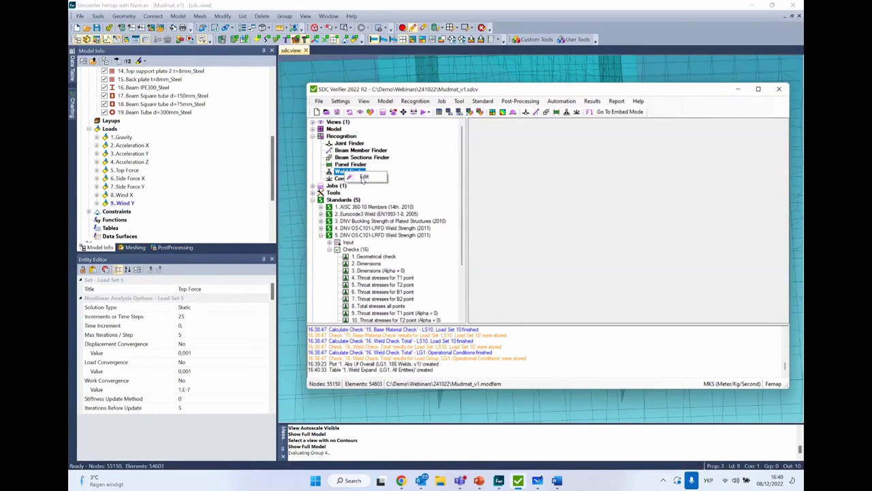
{"action": "left_click", "coordinate": [363, 178]}
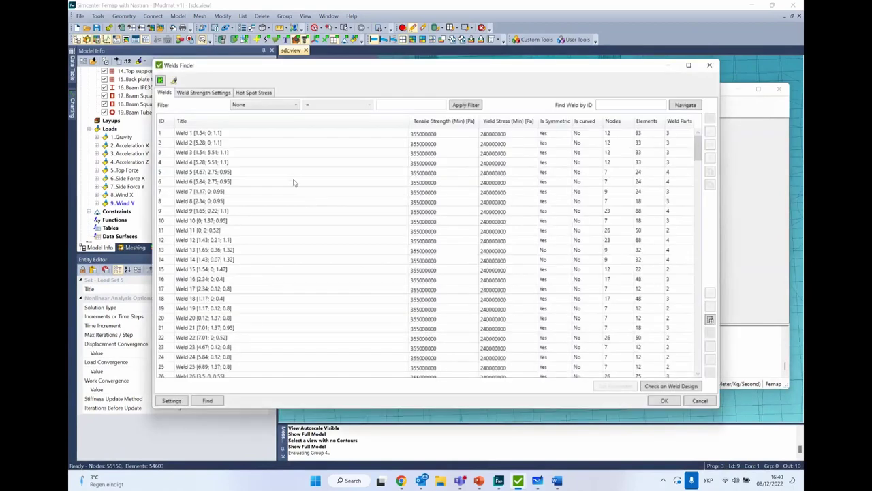
Find the weld with ID 210 in the list of welds and select it, leaving the filter at None
{"action": "left_click", "coordinate": [246, 106]}
{"action": "left_click", "coordinate": [240, 112]}
{"action": "mouse_move", "coordinate": [700, 148]}
{"action": "left_mouse_down"}
{"action": "mouse_move", "coordinate": [700, 172]}
{"action": "mouse_move", "coordinate": [700, 145]}
{"action": "left_mouse_up"}
{"action": "type", "text": "210"}
{"action": "left_click", "coordinate": [685, 105]}
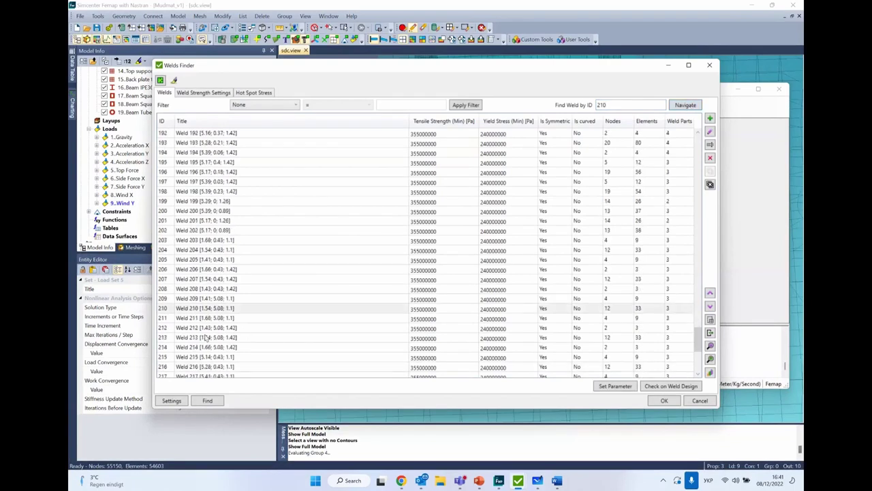
{"action": "left_click", "coordinate": [191, 310]}
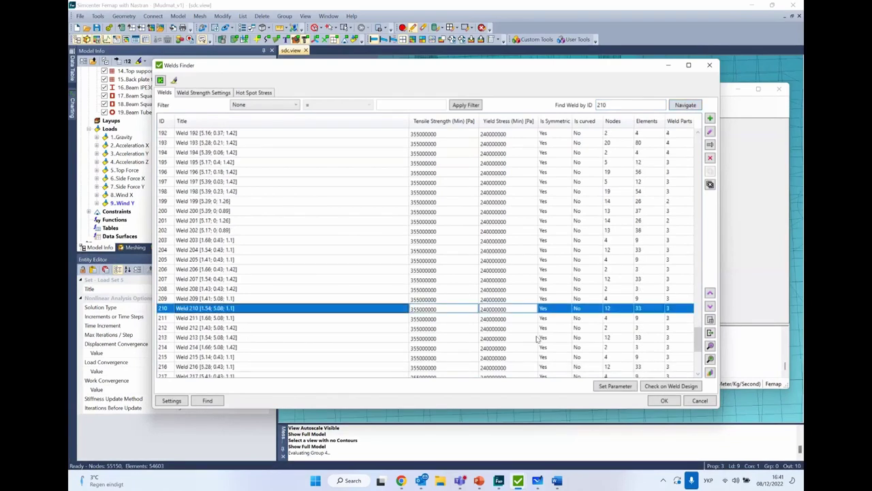
Find weld ID 210 among the weld parts in the Weld Strength Settings
{"action": "left_click", "coordinate": [219, 93]}
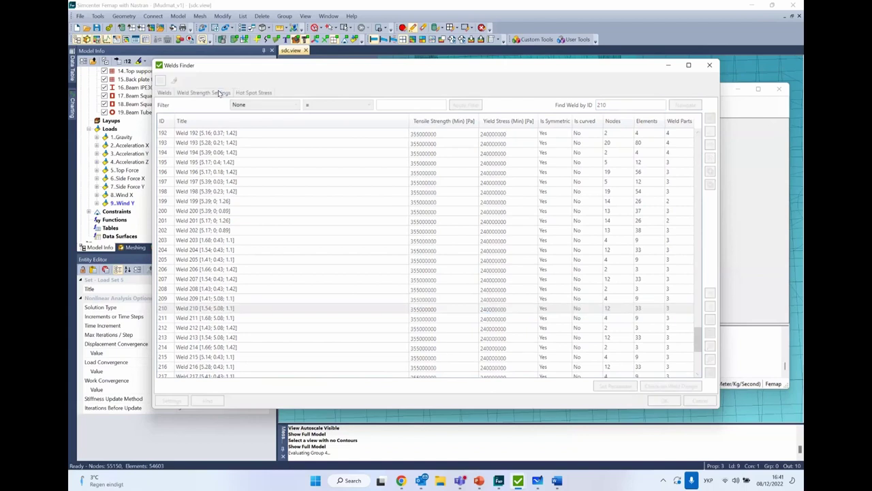
{"action": "left_click", "coordinate": [624, 127]}
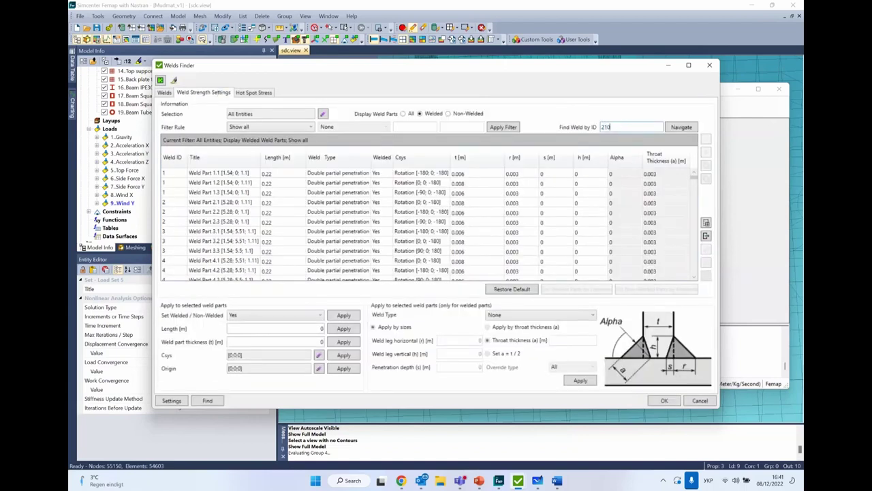
{"action": "left_click", "coordinate": [685, 128]}
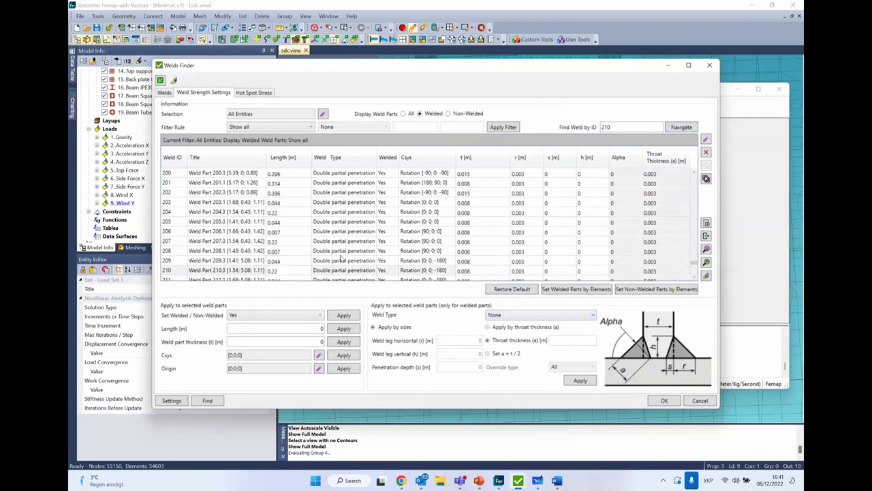
Compare the available weld types and apply Double full penetration to Weld Part 210.3
{"action": "left_click", "coordinate": [517, 317]}
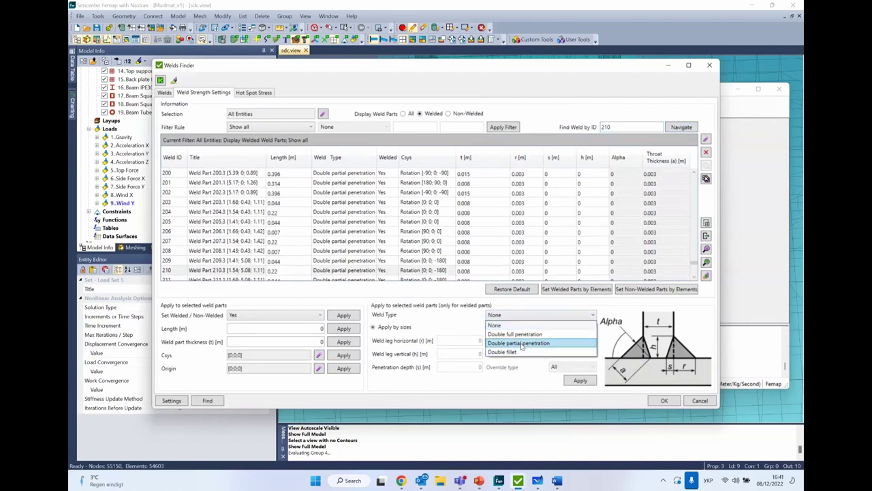
{"action": "left_click", "coordinate": [527, 337]}
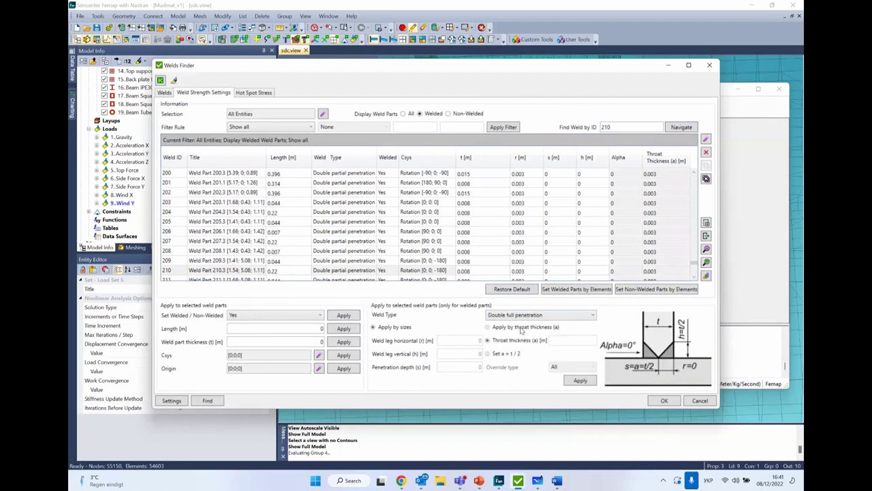
{"action": "left_click", "coordinate": [523, 317]}
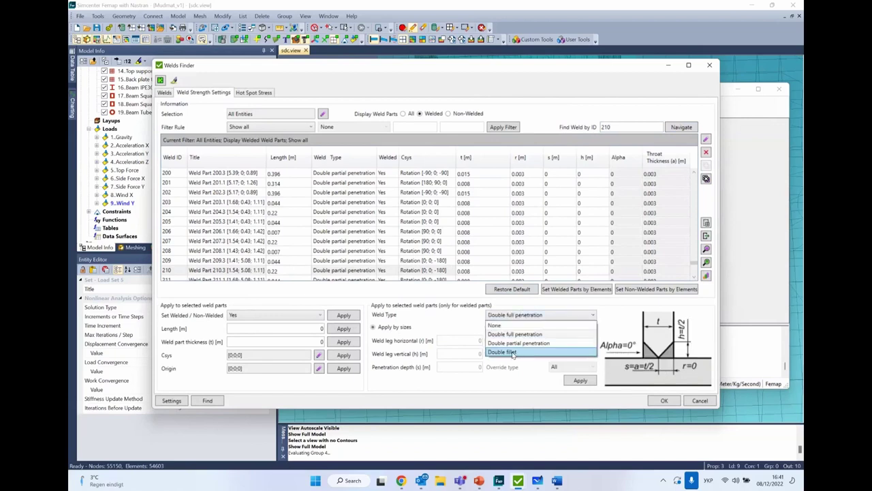
{"action": "left_click", "coordinate": [513, 352]}
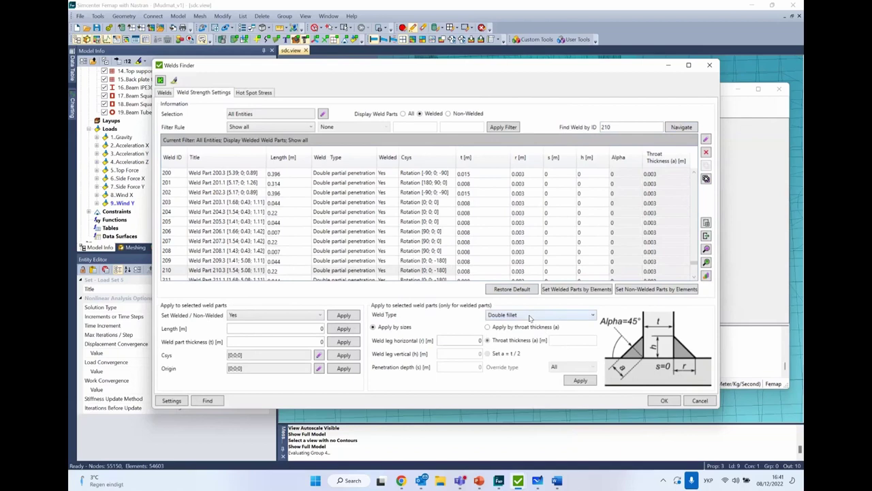
{"action": "left_click", "coordinate": [531, 317]}
{"action": "left_click", "coordinate": [516, 334]}
{"action": "left_click", "coordinate": [580, 380]}
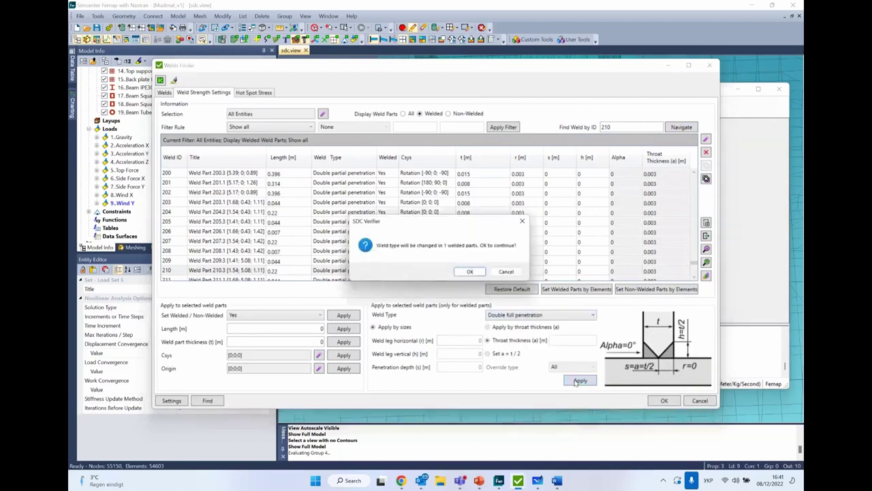
{"action": "left_click", "coordinate": [468, 272]}
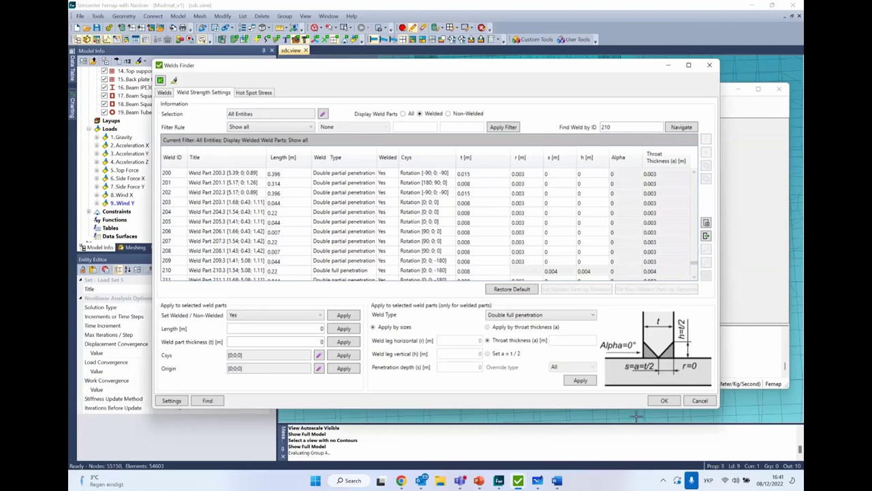
Accept the Weld Finder changes, clear the related weld results, and close the Weld Finder
{"action": "left_click", "coordinate": [662, 402]}
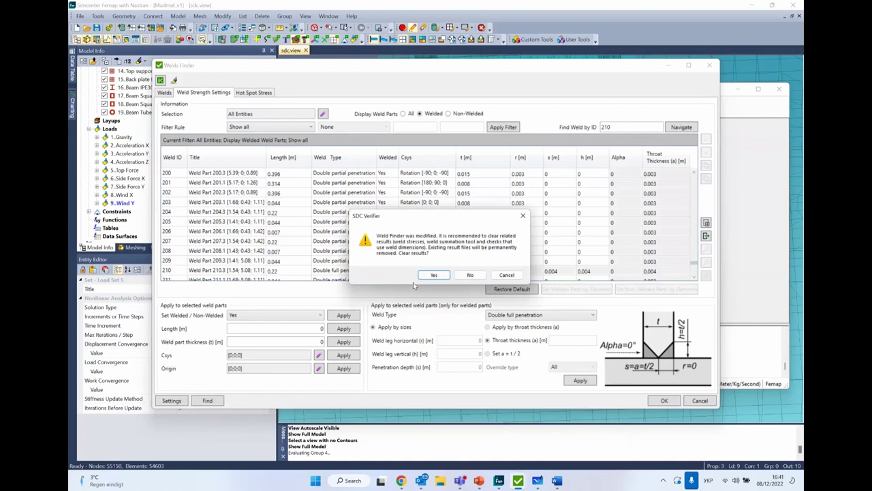
{"action": "left_click", "coordinate": [432, 275]}
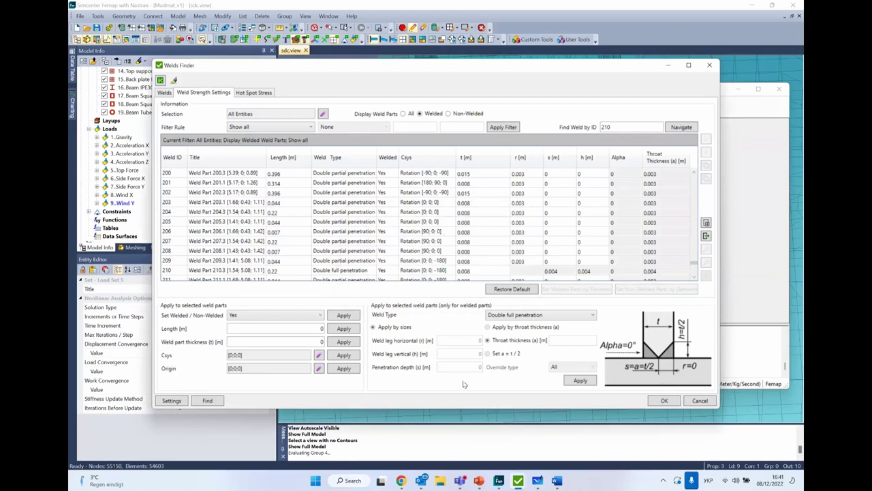
{"action": "left_click", "coordinate": [702, 402]}
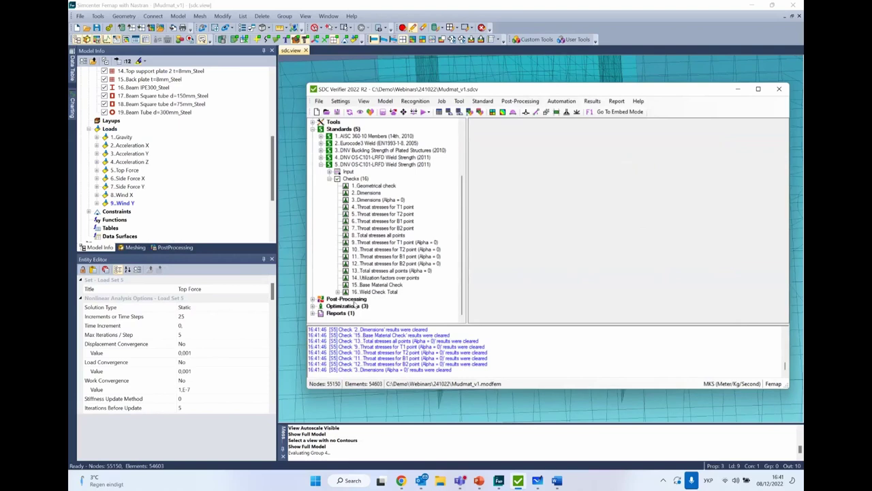
Create a new optimization and add a weld strength rule to it
{"action": "left_click", "coordinate": [312, 306]}
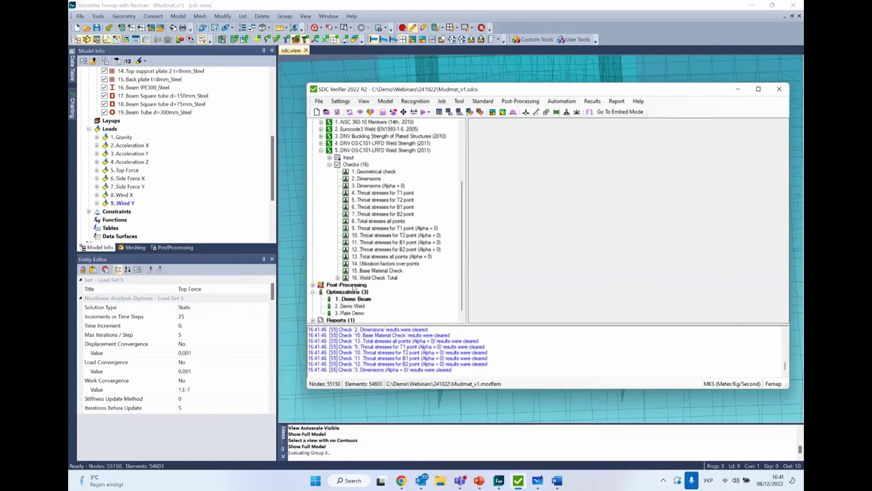
{"action": "scroll", "coordinate": [353, 287], "scroll_direction": "down", "scroll_amount": 1}
{"action": "right_click", "coordinate": [350, 286]}
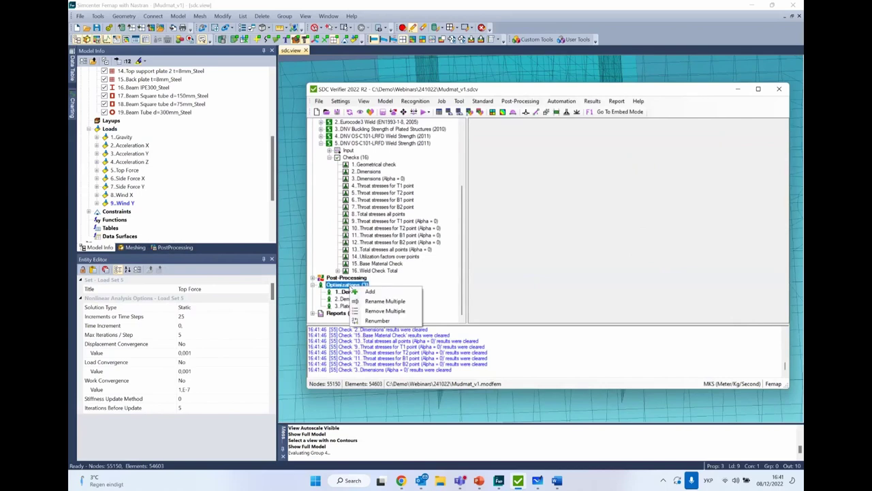
{"action": "left_click", "coordinate": [392, 292]}
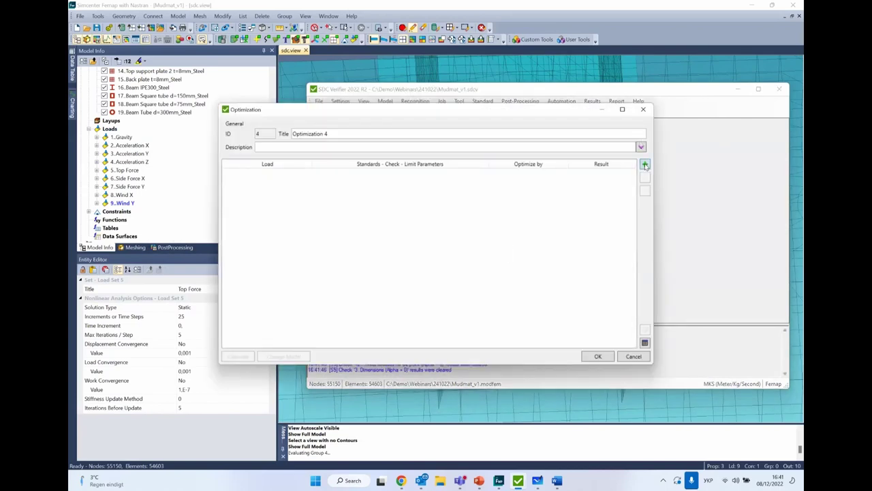
{"action": "left_click", "coordinate": [645, 165]}
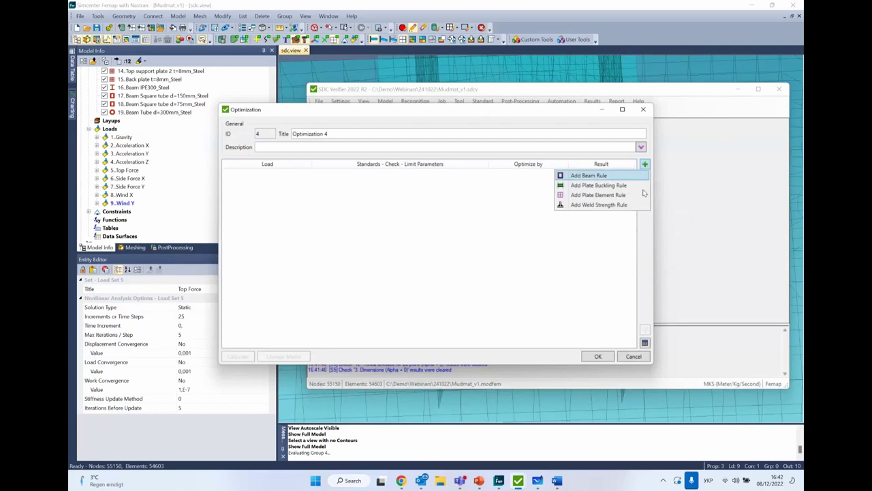
{"action": "left_click", "coordinate": [599, 205]}
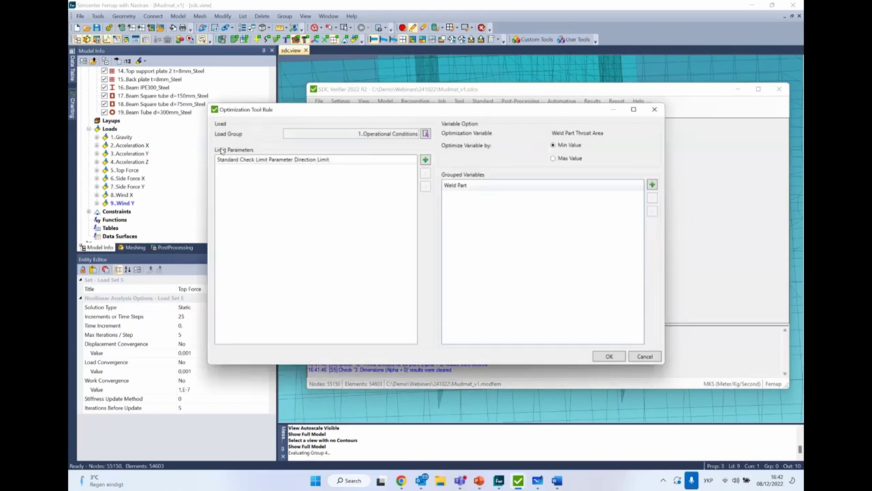
Give the rule load group Operational Conditions and limit parameter Uf Overall of Weld Check Total from standard 5, DNV OS-C101-LRFD Weld Strength (2011)
{"action": "left_click", "coordinate": [424, 134]}
{"action": "left_click", "coordinate": [424, 171]}
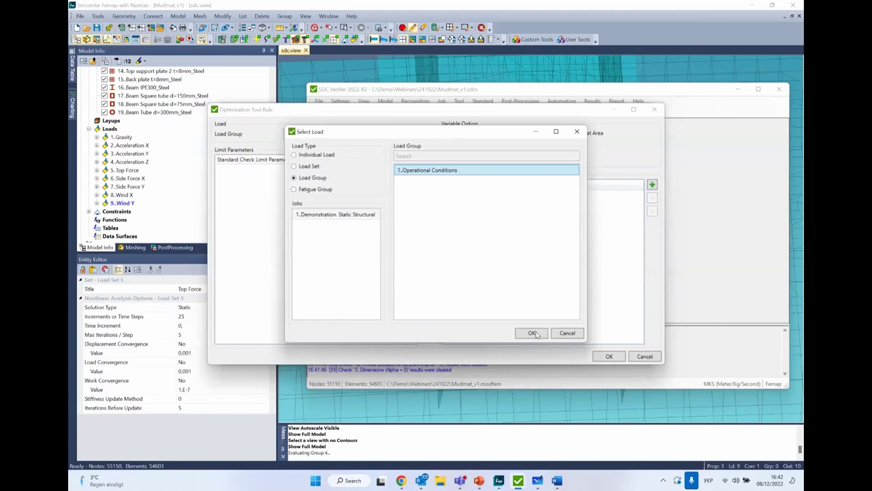
{"action": "left_click", "coordinate": [536, 332]}
{"action": "left_click", "coordinate": [425, 160]}
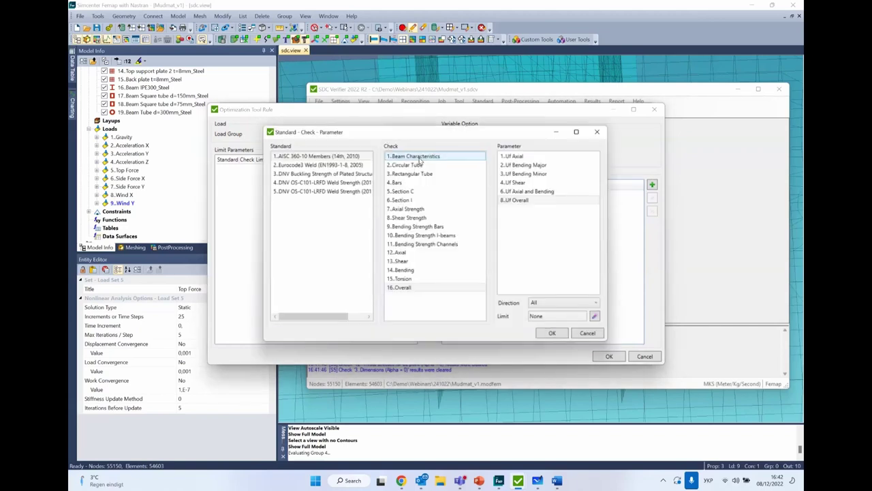
{"action": "left_click", "coordinate": [320, 191]}
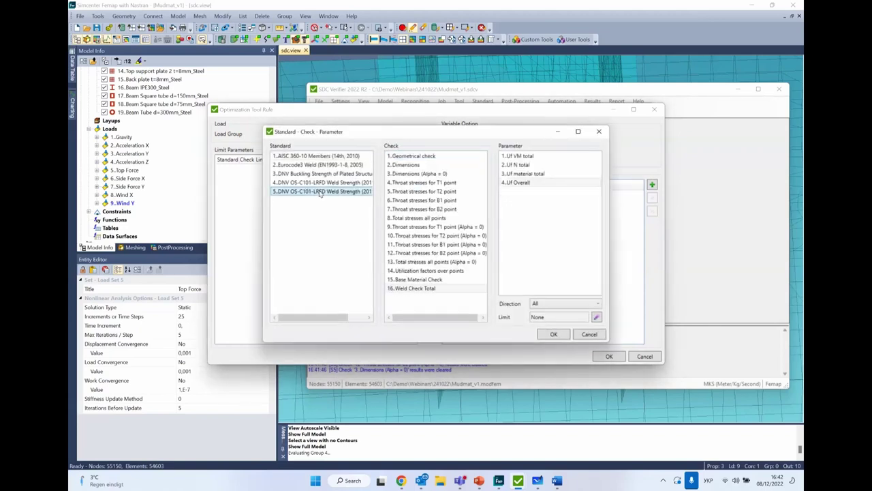
{"action": "left_click", "coordinate": [515, 183]}
{"action": "left_click", "coordinate": [560, 335]}
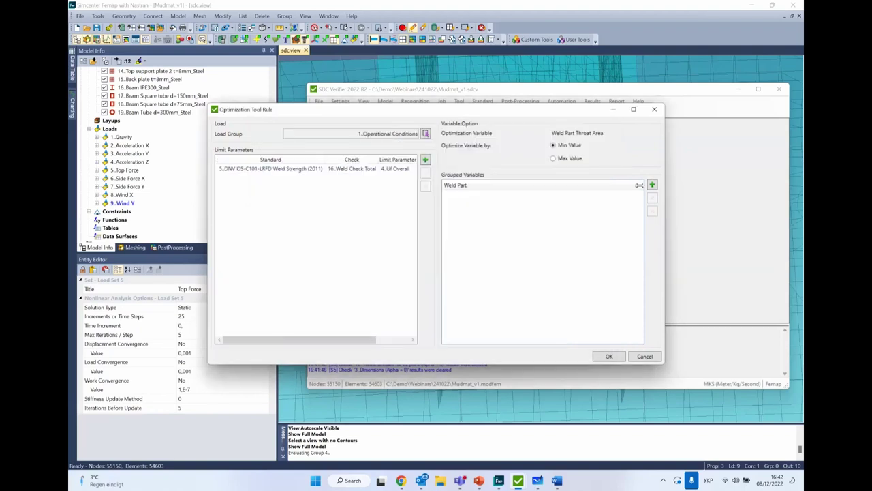
Add Weld 210 from the list of welds as a grouped variable of the rule
{"action": "left_click", "coordinate": [652, 185]}
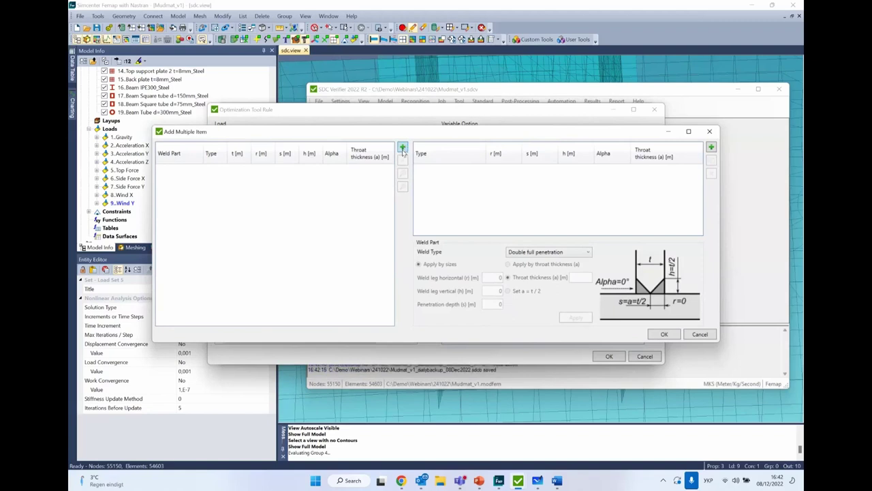
{"action": "left_click", "coordinate": [403, 150]}
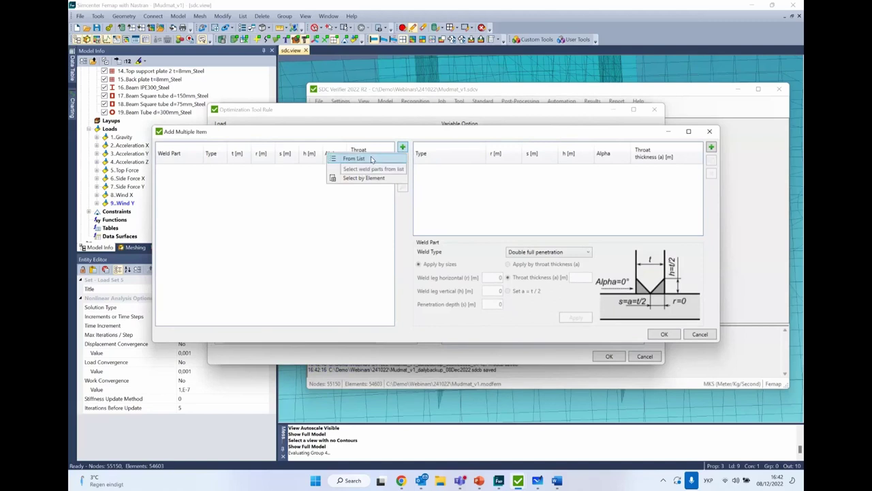
{"action": "left_click", "coordinate": [371, 159]}
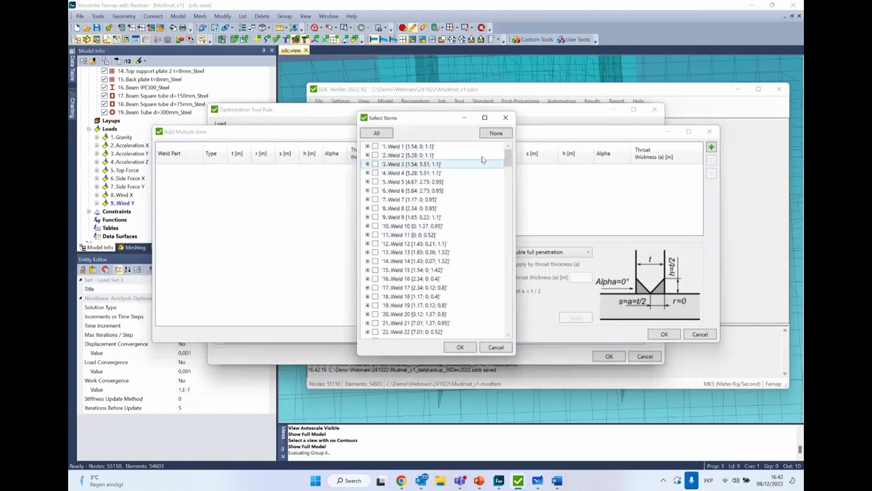
{"action": "left_click_drag", "start_coordinate": [514, 158], "coordinate": [505, 312]}
{"action": "left_click", "coordinate": [374, 296]}
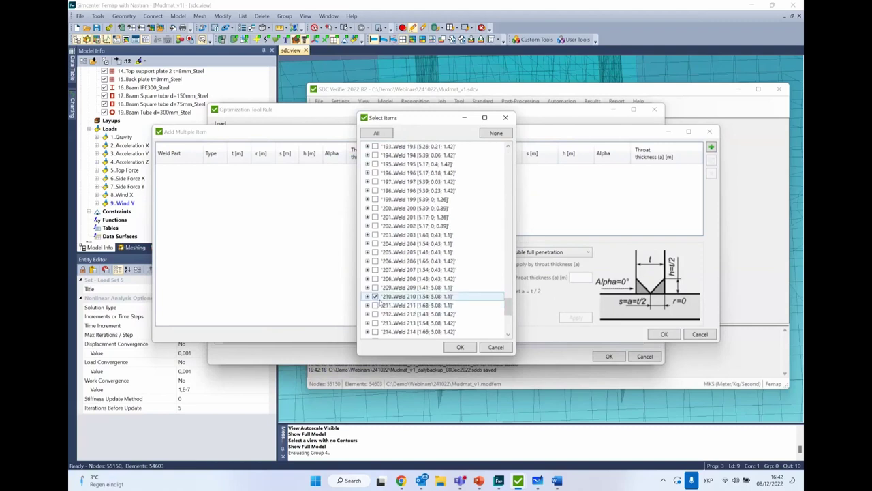
{"action": "left_click", "coordinate": [460, 346]}
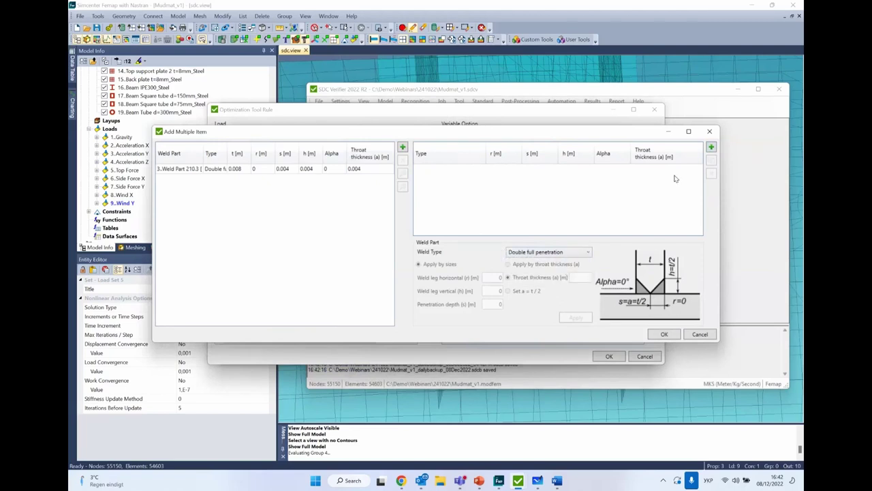
Add double full penetration, double partial penetration and double fillet with a 0.002 m horizontal leg as weld variants, and accept the rule
{"action": "left_click", "coordinate": [712, 147]}
{"action": "left_click", "coordinate": [556, 253]}
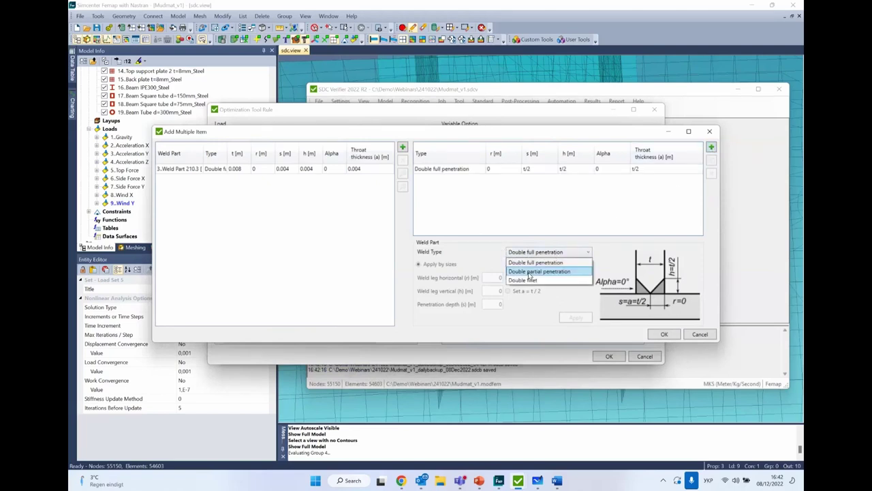
{"action": "left_click", "coordinate": [542, 269]}
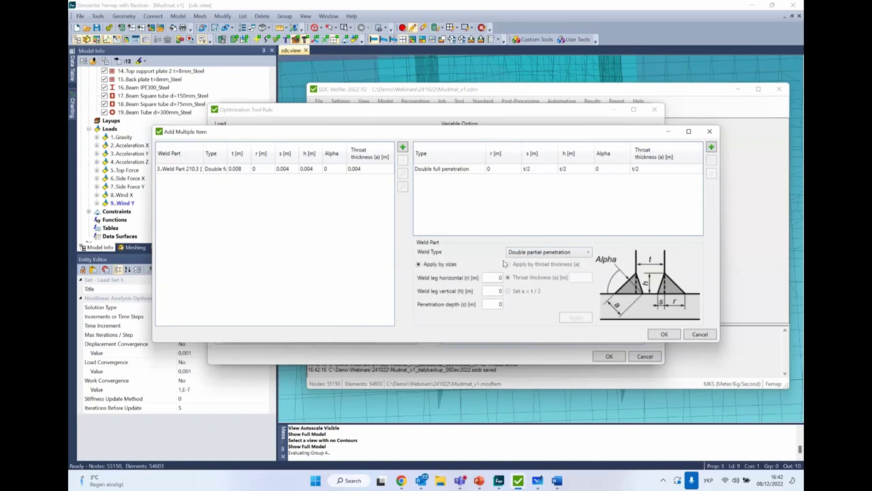
{"action": "left_click", "coordinate": [712, 147]}
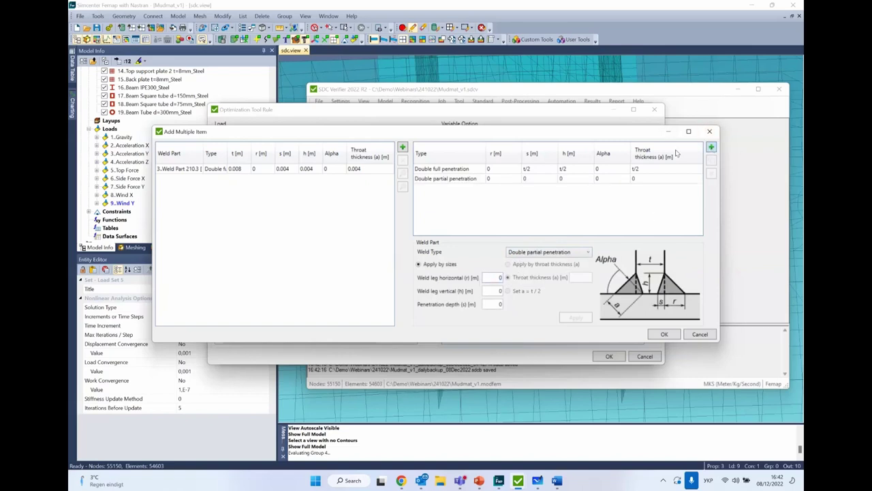
{"action": "left_click", "coordinate": [528, 253]}
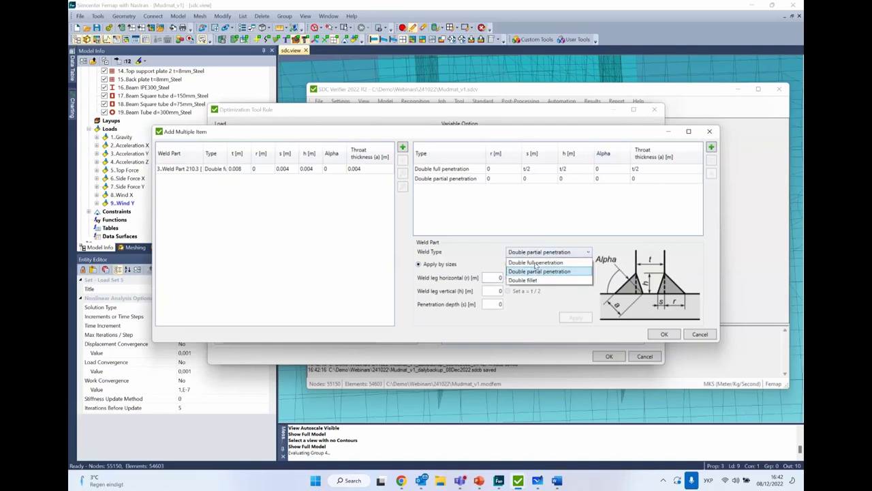
{"action": "left_click", "coordinate": [530, 280]}
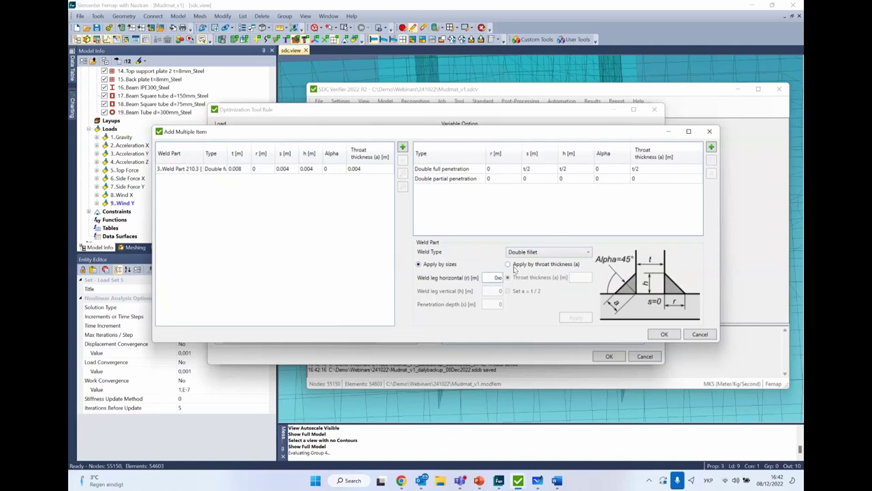
{"action": "type", "text": "0.00"}
{"action": "left_click", "coordinate": [711, 148]}
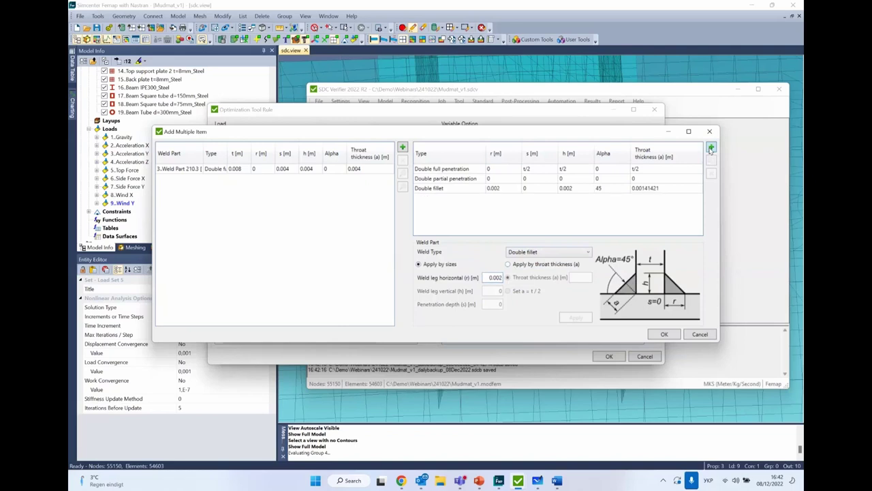
{"action": "left_click", "coordinate": [663, 334]}
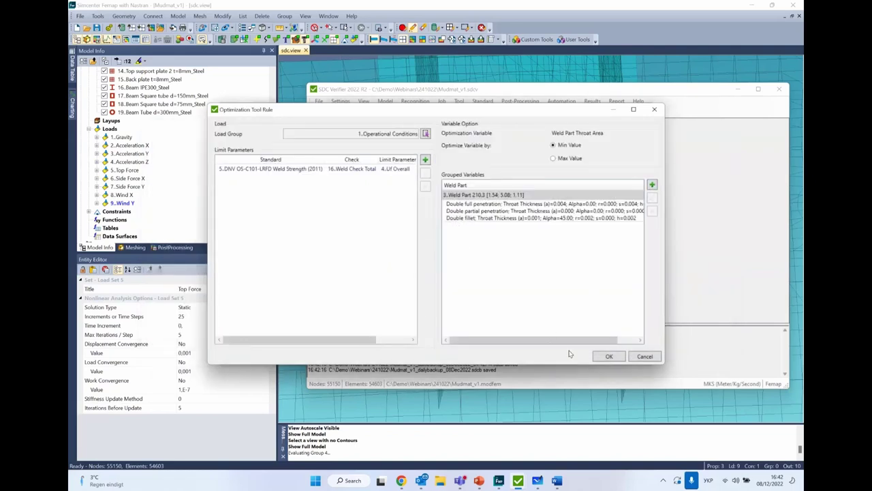
{"action": "left_click", "coordinate": [608, 357]}
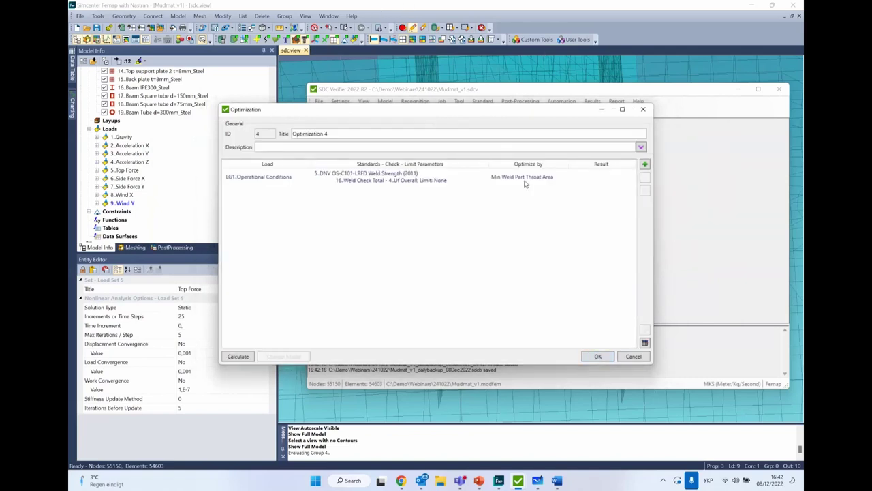
Look at the result table options of the optimization and close it without saving
{"action": "left_click", "coordinate": [644, 342]}
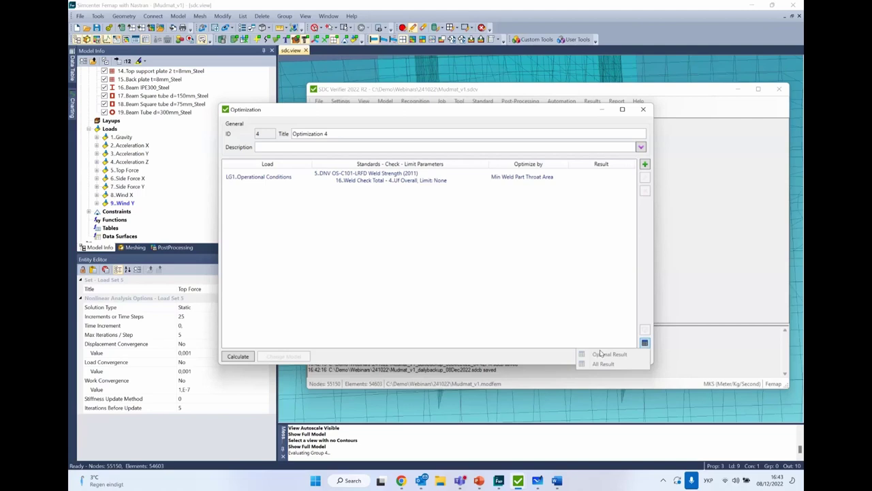
{"action": "left_click", "coordinate": [573, 196]}
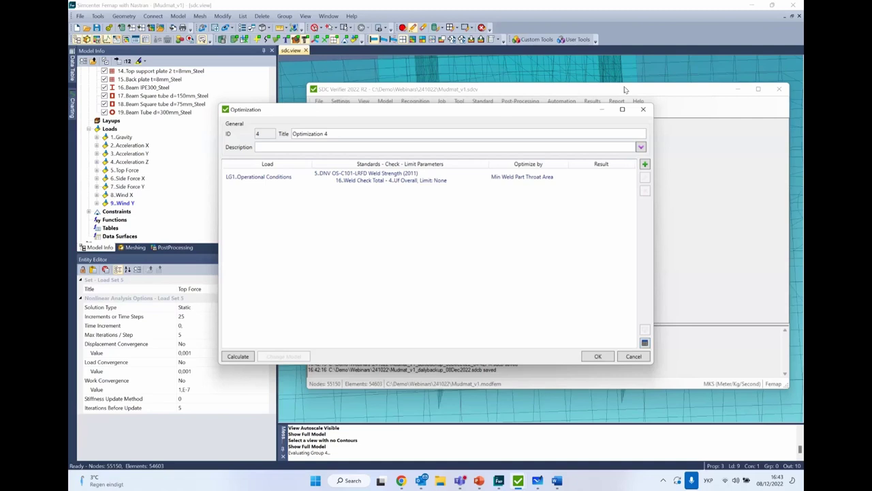
{"action": "left_click", "coordinate": [642, 110]}
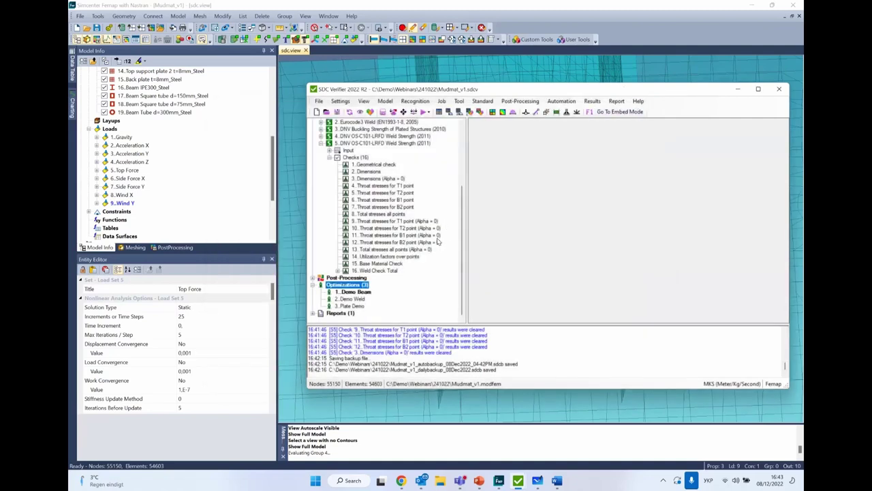
Edit the DNV Buckling Strength of Plated Structures (2010) standard to include all sections, and accept its settings
{"action": "scroll", "coordinate": [408, 181], "scroll_direction": "up", "scroll_amount": 3}
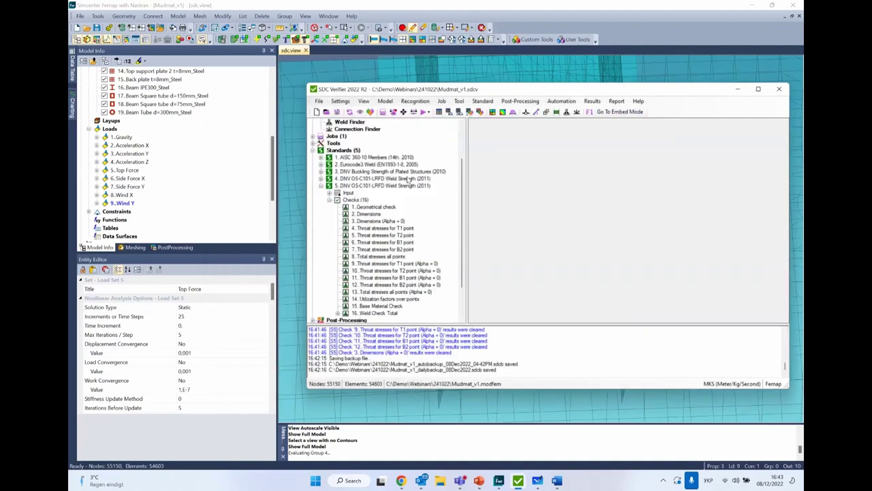
{"action": "left_click", "coordinate": [321, 207]}
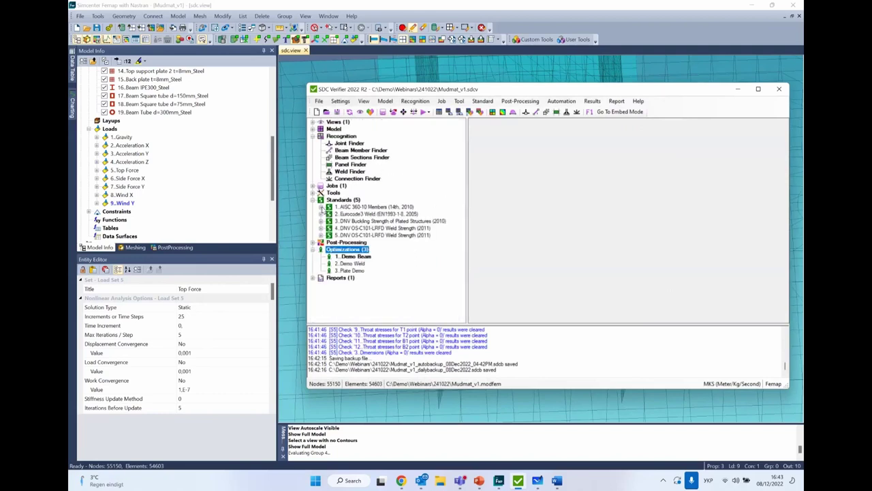
{"action": "left_click", "coordinate": [391, 221]}
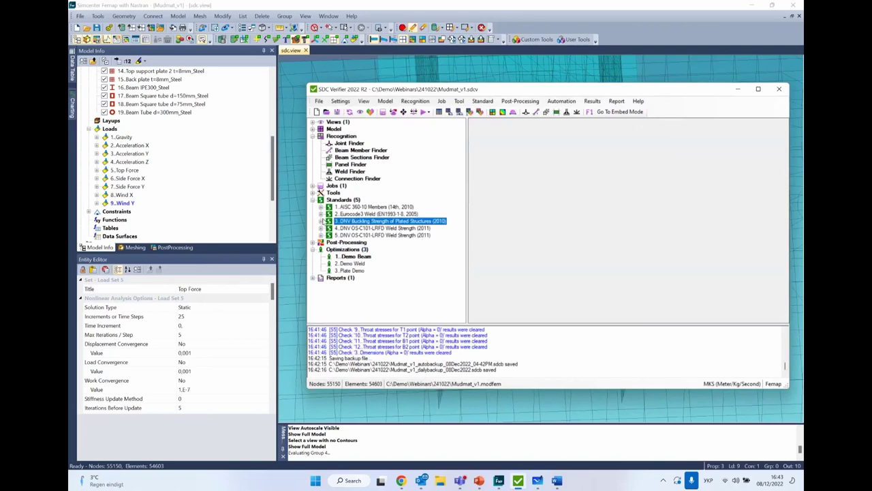
{"action": "left_click", "coordinate": [321, 221]}
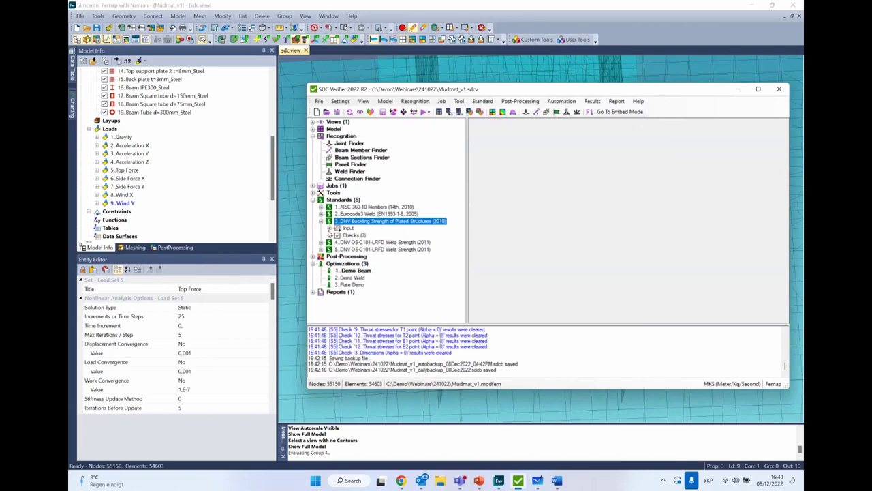
{"action": "right_click", "coordinate": [367, 222]}
{"action": "left_click", "coordinate": [390, 241]}
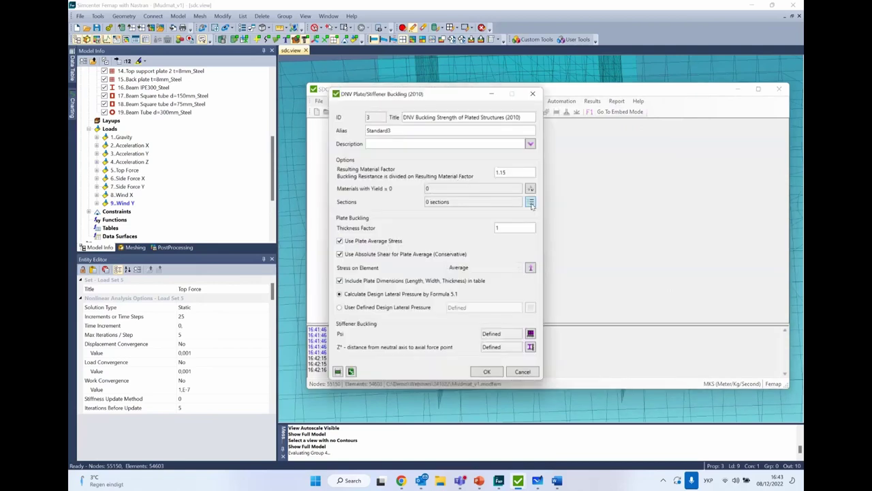
{"action": "left_click", "coordinate": [531, 203]}
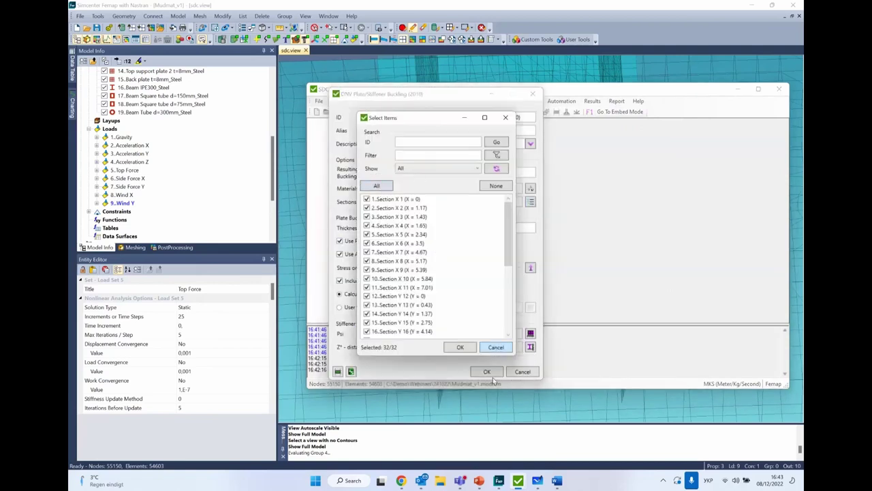
{"action": "left_click", "coordinate": [461, 348]}
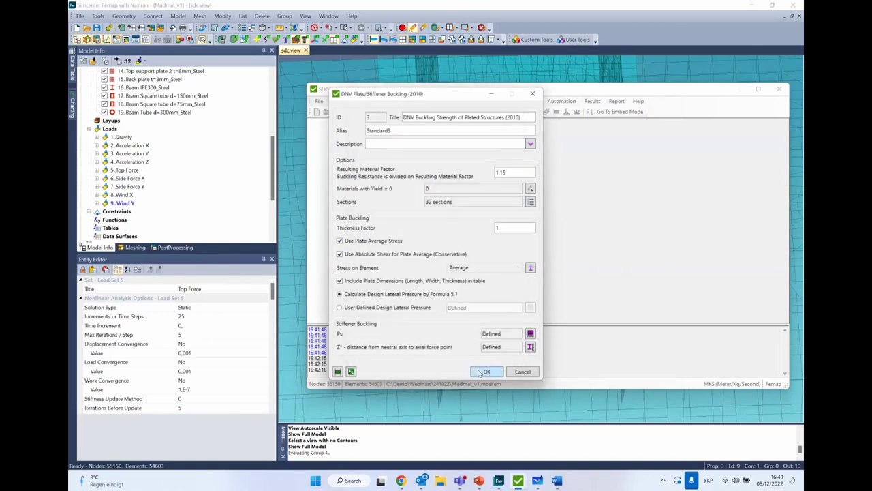
{"action": "left_click", "coordinate": [486, 371]}
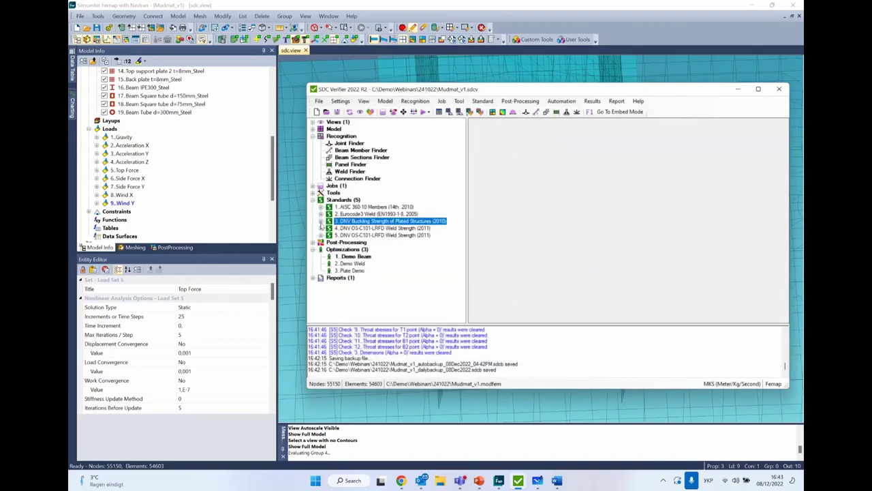
Reset the DNV Buckling Strength of Plated Structures (2010) standard to its standard custom settings, enable Use Plate Average Stress, and accept
{"action": "right_click", "coordinate": [350, 220]}
{"action": "left_click", "coordinate": [369, 239]}
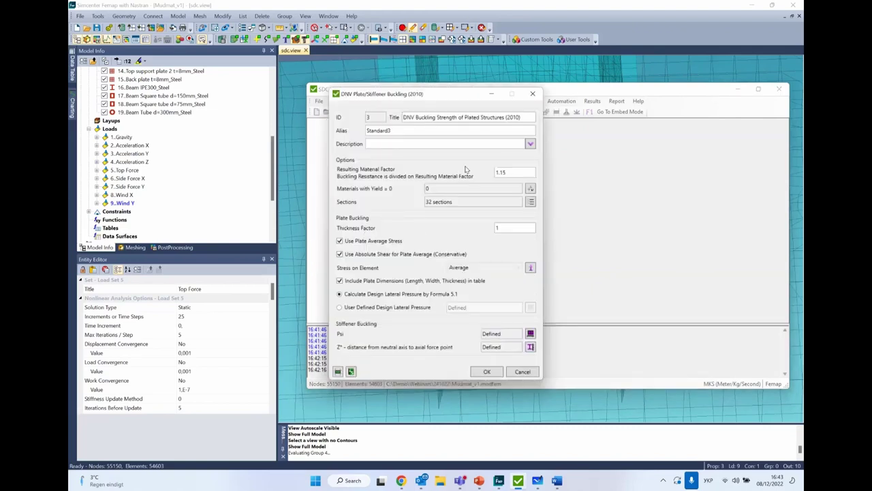
{"action": "left_click", "coordinate": [351, 371]}
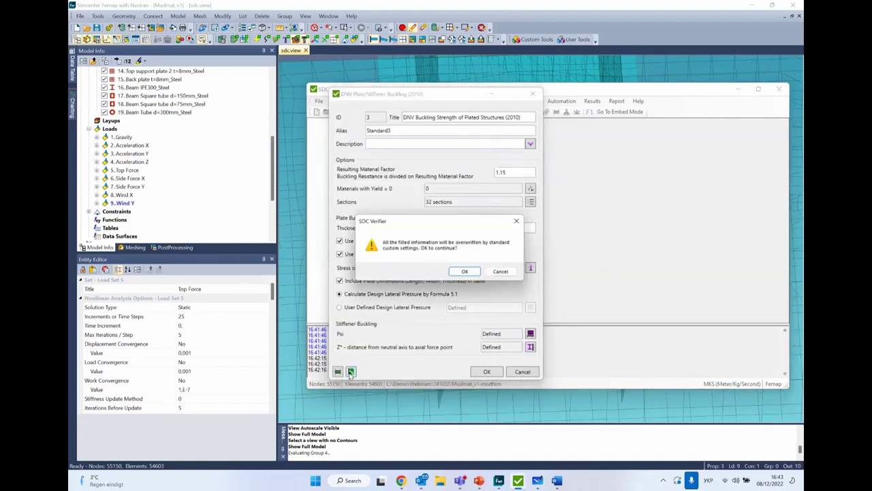
{"action": "left_click", "coordinate": [463, 272]}
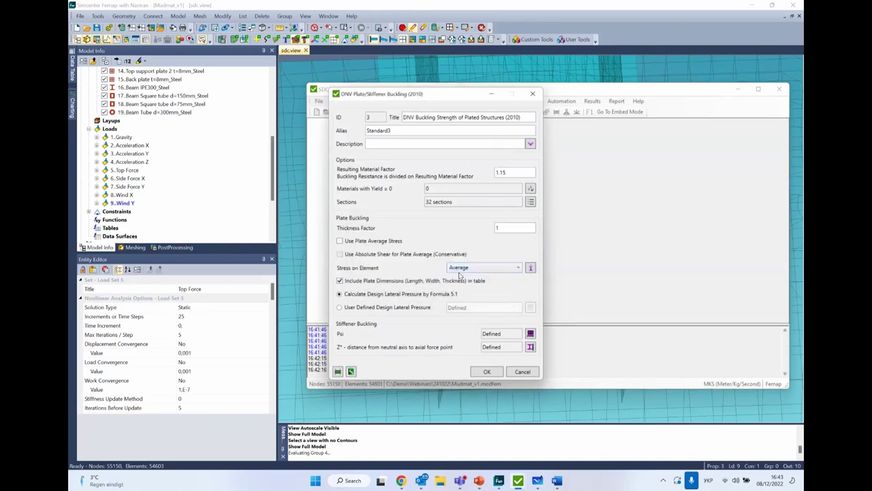
{"action": "left_click", "coordinate": [341, 241]}
{"action": "left_click", "coordinate": [486, 372]}
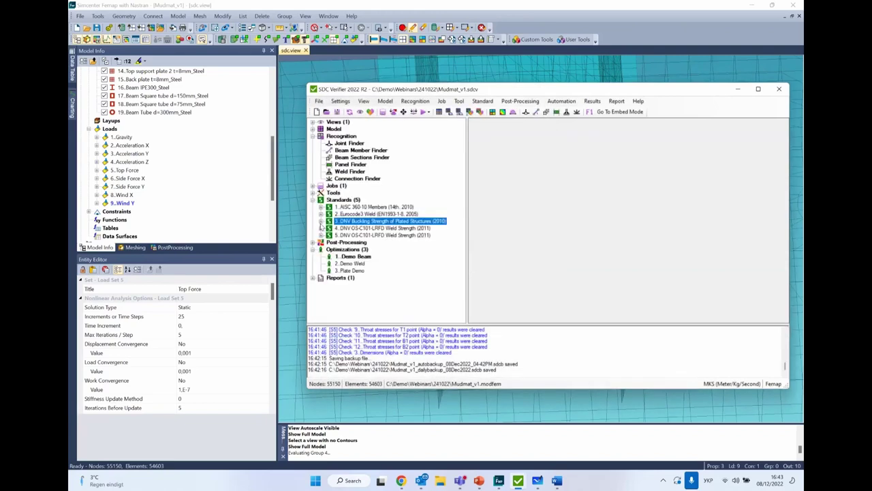
Preview the Buckling Factor Overall plot for LG1 and all entities under the Plate Buckling check, and inspect it from front and isometric directions
{"action": "left_click", "coordinate": [321, 222]}
{"action": "left_click", "coordinate": [329, 236]}
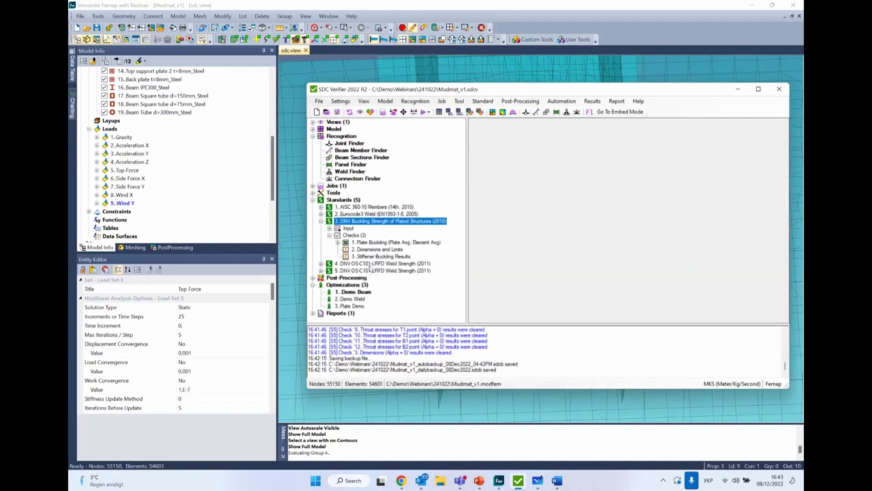
{"action": "left_click", "coordinate": [337, 242]}
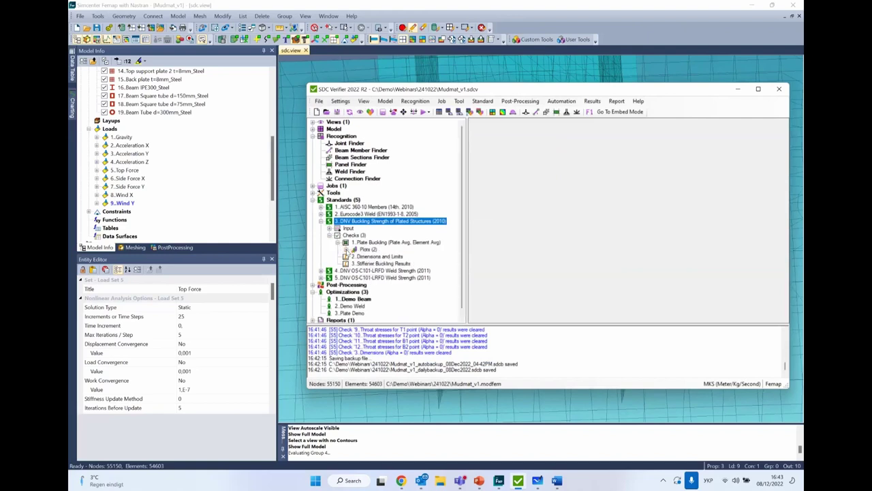
{"action": "left_click", "coordinate": [346, 249]}
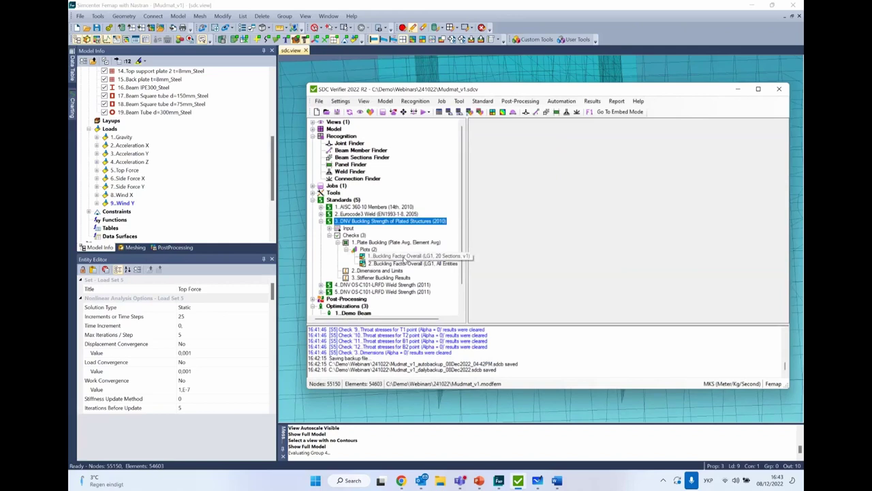
{"action": "left_click", "coordinate": [407, 264]}
{"action": "right_click", "coordinate": [408, 264]}
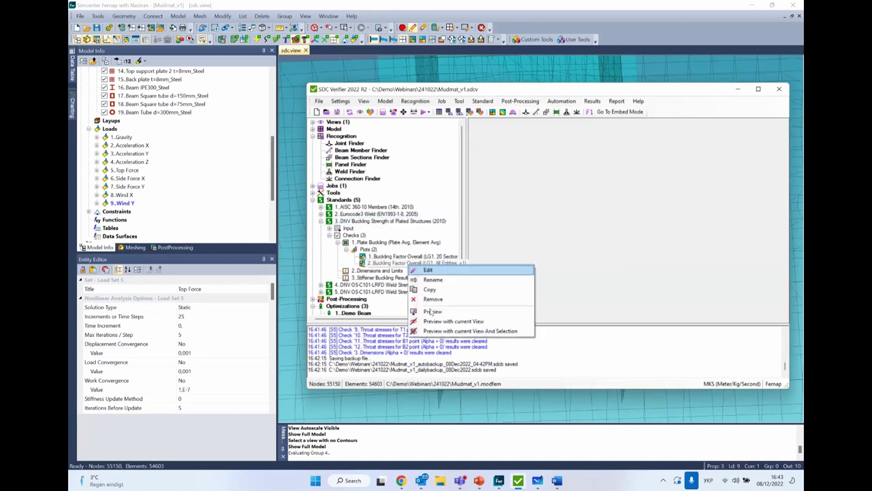
{"action": "left_click", "coordinate": [431, 311]}
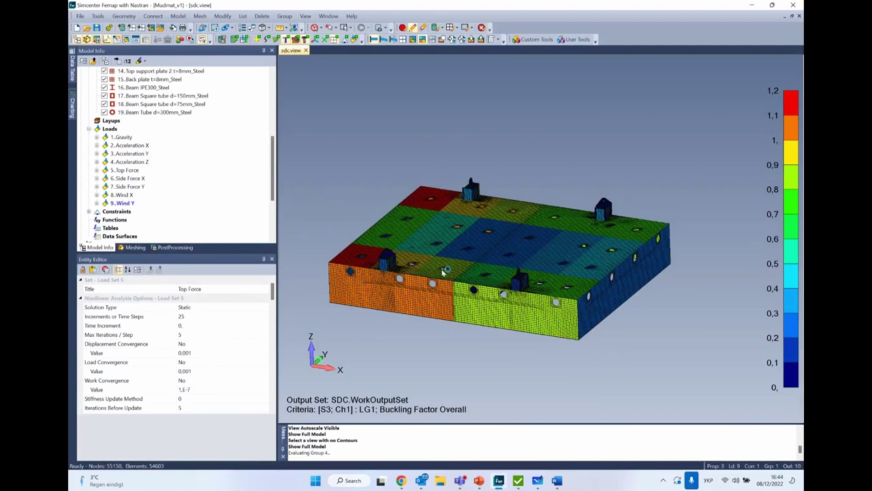
{"action": "key", "text": "ctrl+f"}
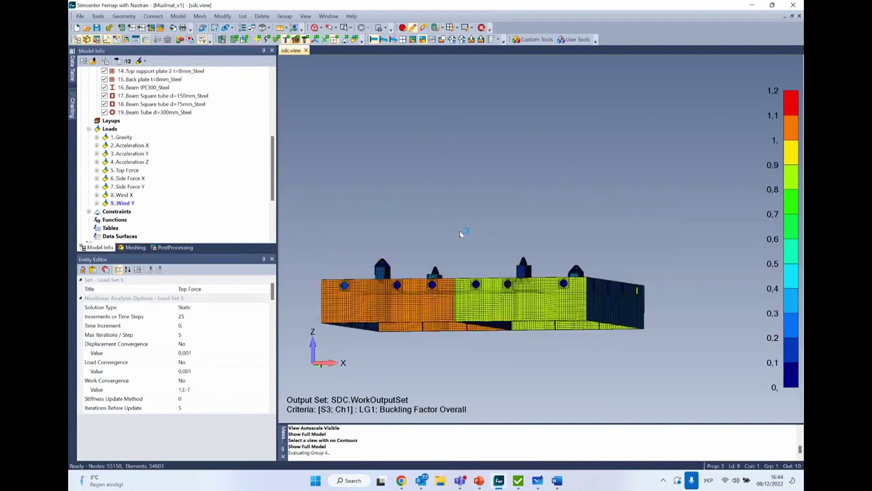
{"action": "key", "text": "ctrl+i"}
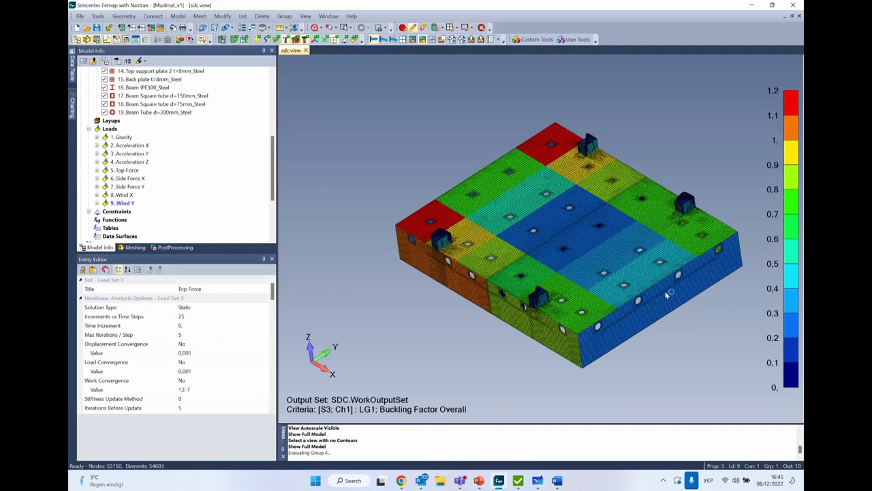
Return to SDC Verifier, collapse the expanded project branches, and add a Designer - Results report
{"action": "left_click", "coordinate": [539, 480]}
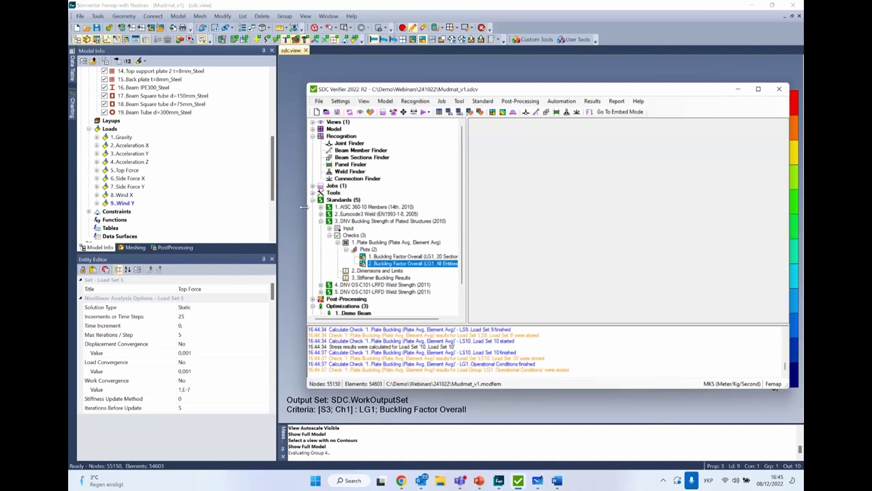
{"action": "left_click", "coordinate": [320, 221]}
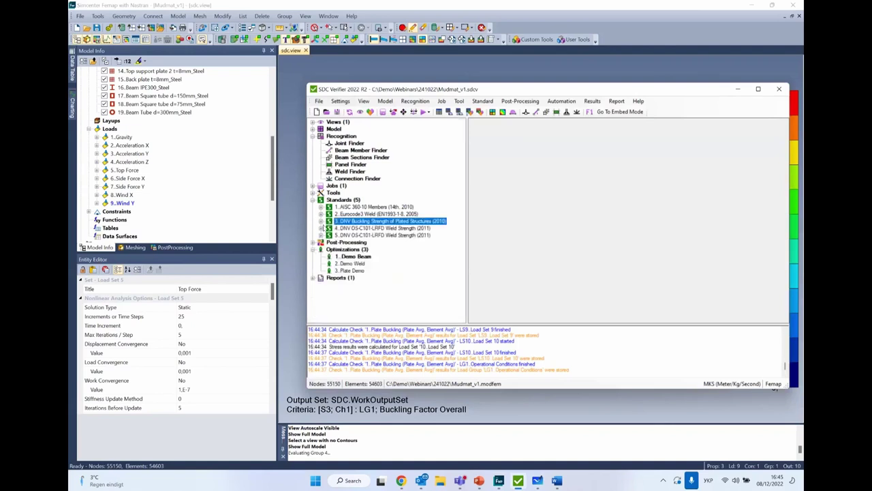
{"action": "left_click", "coordinate": [332, 278]}
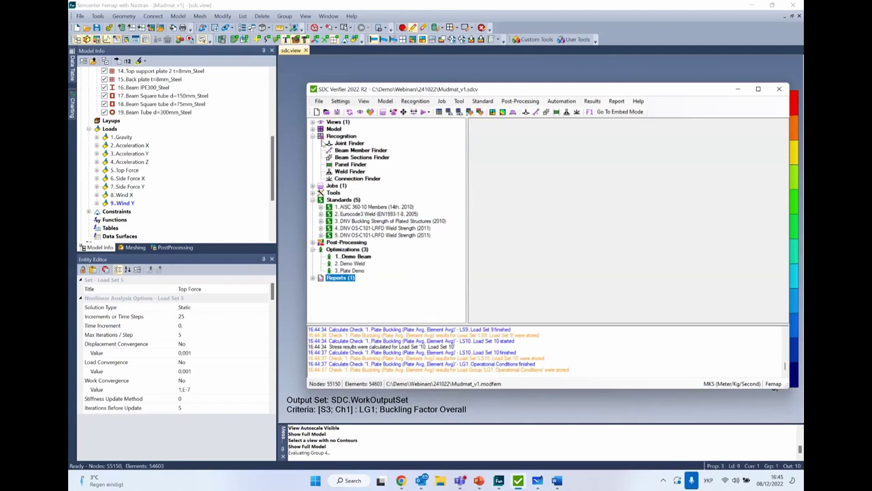
{"action": "left_click", "coordinate": [313, 137]}
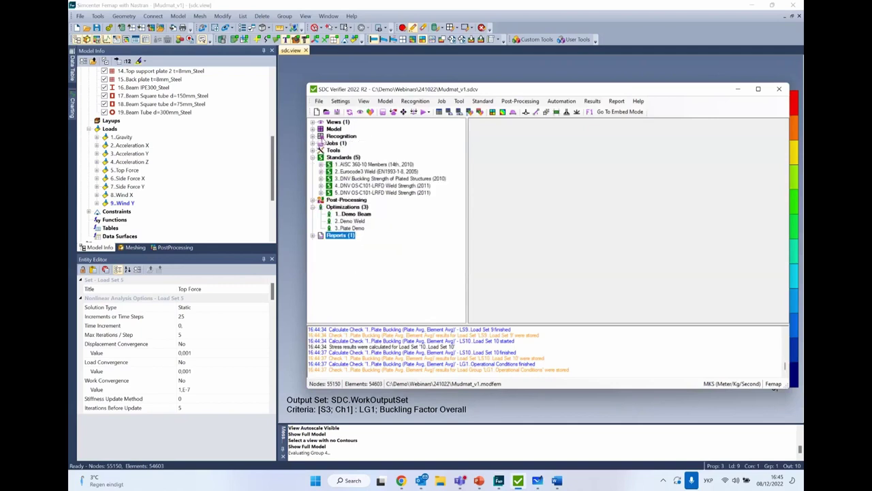
{"action": "left_click", "coordinate": [312, 157]}
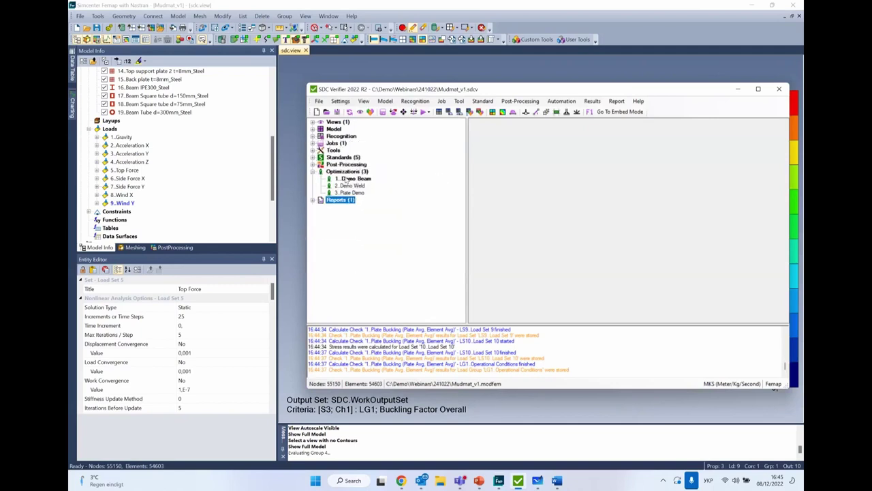
{"action": "left_click", "coordinate": [313, 171]}
{"action": "right_click", "coordinate": [338, 178]}
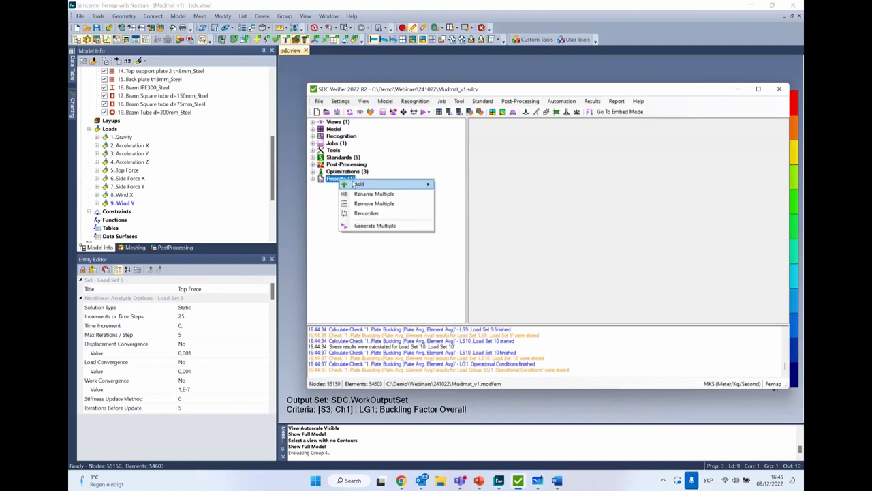
{"action": "mouse_move", "coordinate": [402, 184]}
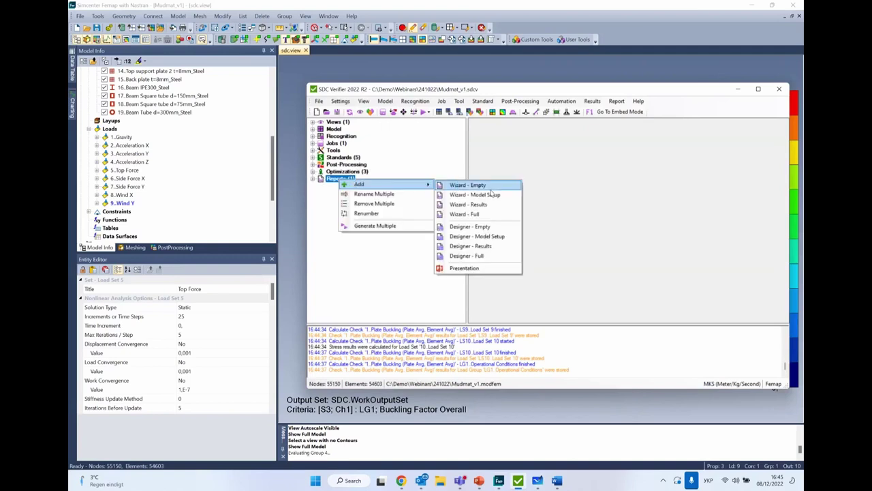
{"action": "left_click", "coordinate": [495, 249]}
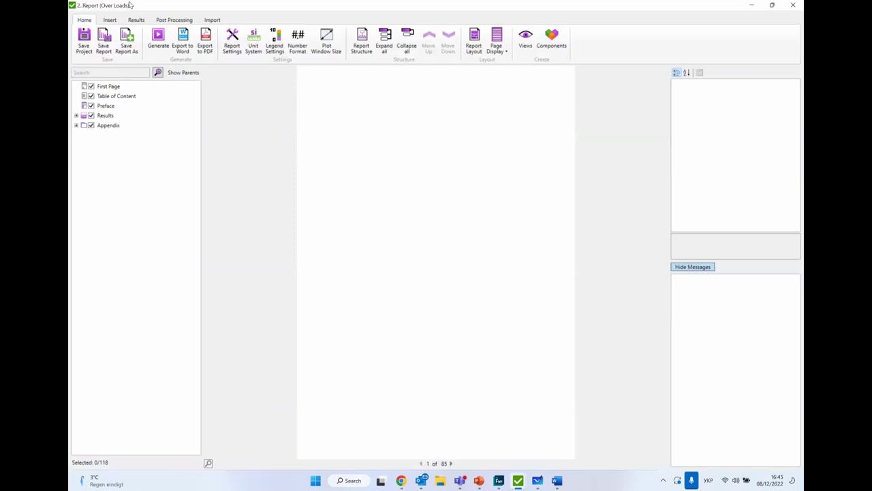
Expand the report's Results down to the Gravity individual load and its Appendix contents, and close the report designer with the report saved
{"action": "left_click", "coordinate": [77, 115]}
{"action": "left_click", "coordinate": [84, 125]}
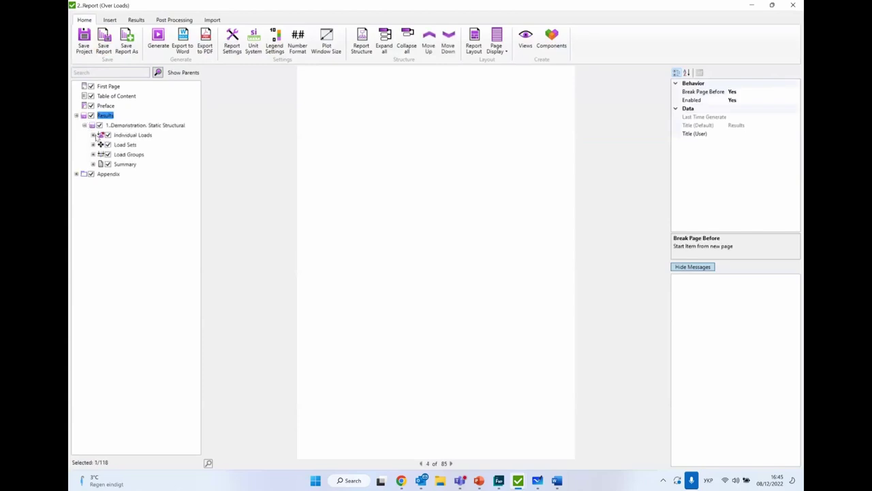
{"action": "left_click", "coordinate": [93, 135]}
{"action": "left_click", "coordinate": [101, 144]}
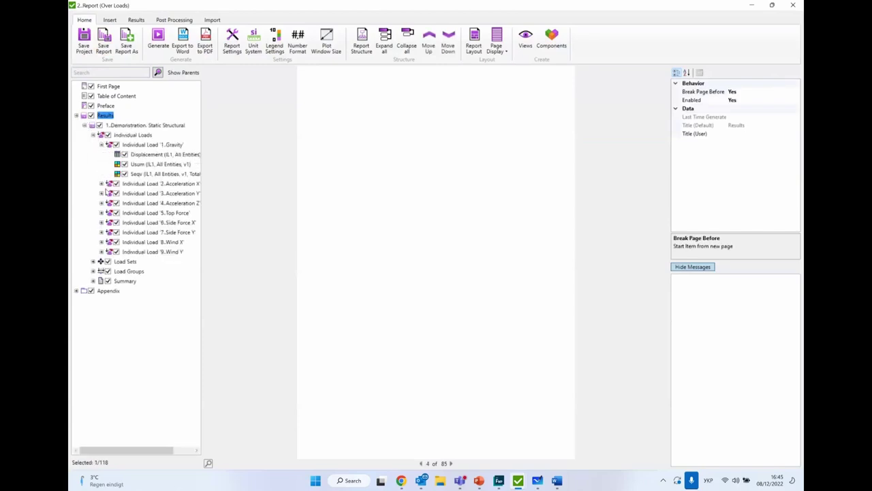
{"action": "left_click", "coordinate": [77, 290]}
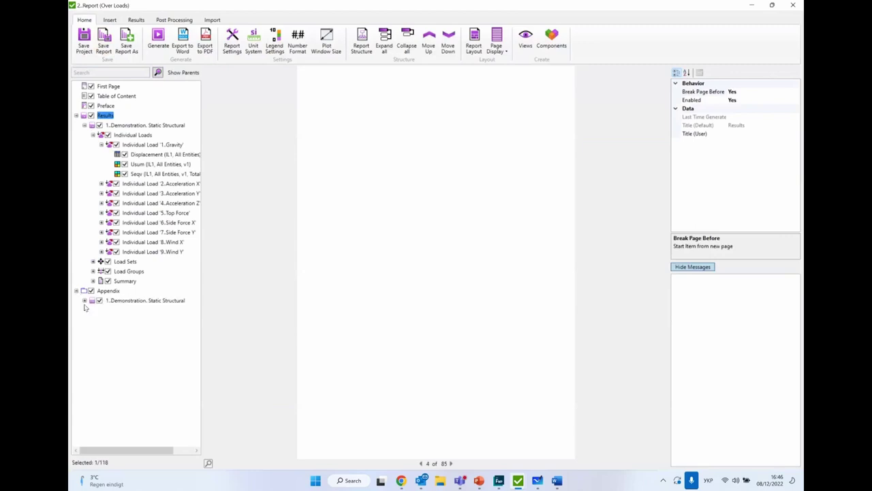
{"action": "left_click", "coordinate": [84, 301]}
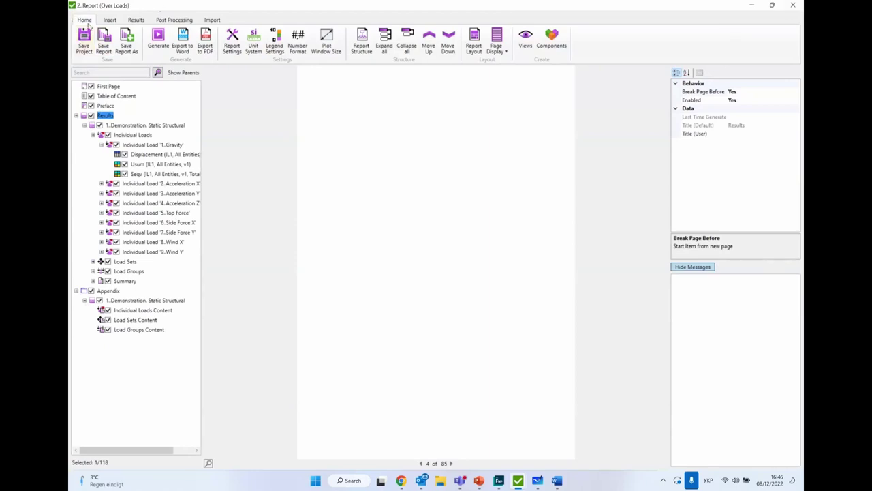
{"action": "left_click", "coordinate": [793, 5]}
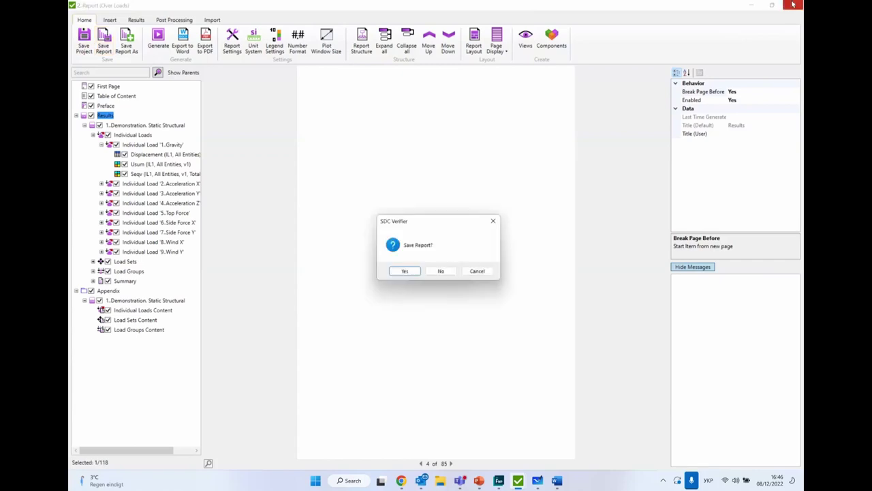
{"action": "left_click", "coordinate": [406, 272]}
{"action": "left_click", "coordinate": [465, 272]}
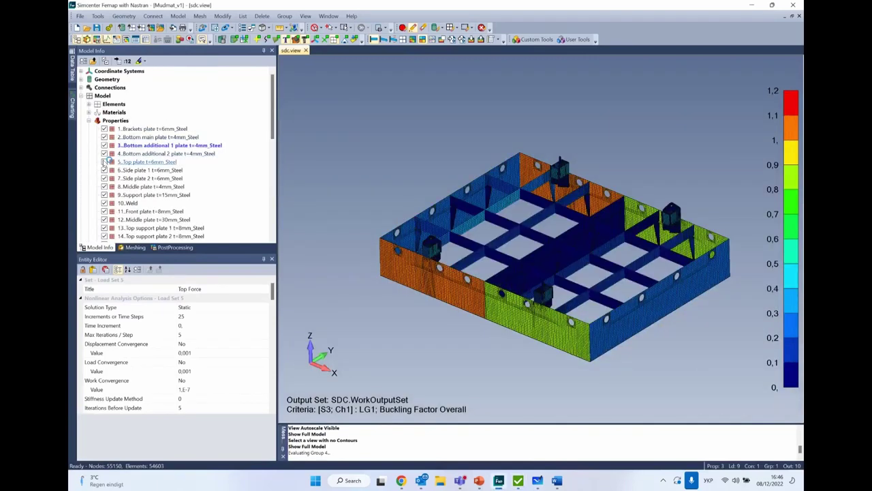
Edit the top plate property in Femap, retitling it Top plate t=10mm_Steel and entering a thickness of 0,0010
{"action": "right_click", "coordinate": [137, 163]}
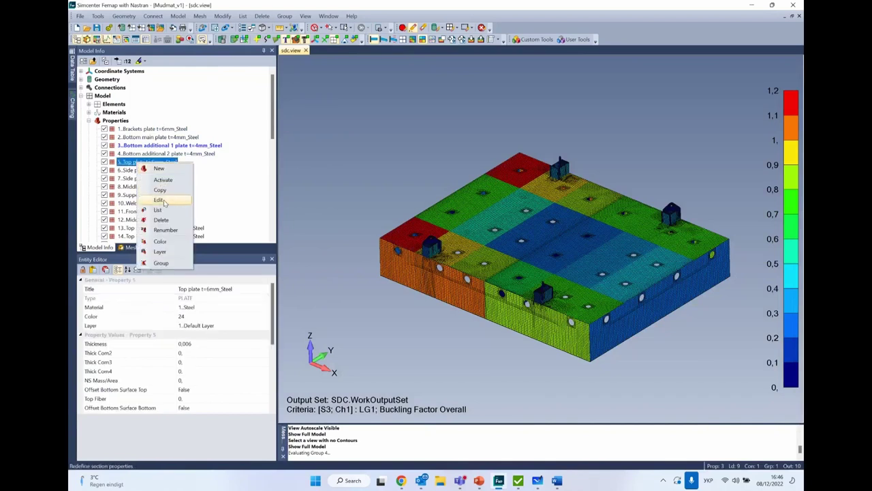
{"action": "left_click", "coordinate": [167, 202]}
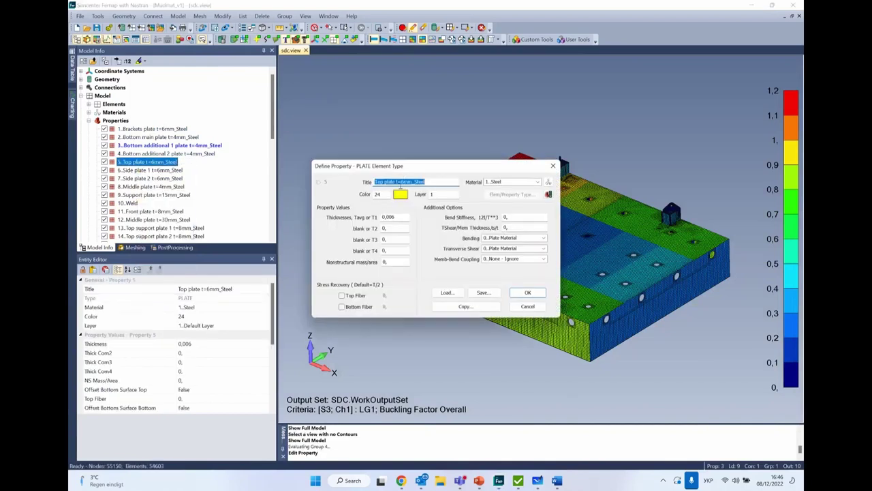
{"action": "left_click", "coordinate": [401, 183]}
{"action": "key", "text": "Delete"}
{"action": "type", "text": "10"}
{"action": "left_click", "coordinate": [406, 217]}
{"action": "key", "text": "BackSpace"}
{"action": "type", "text": "10"}
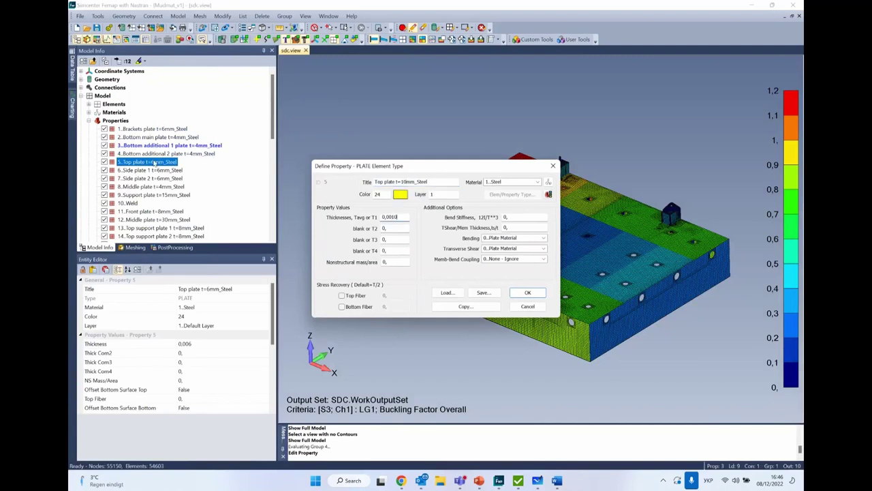
{"action": "left_click", "coordinate": [528, 292]}
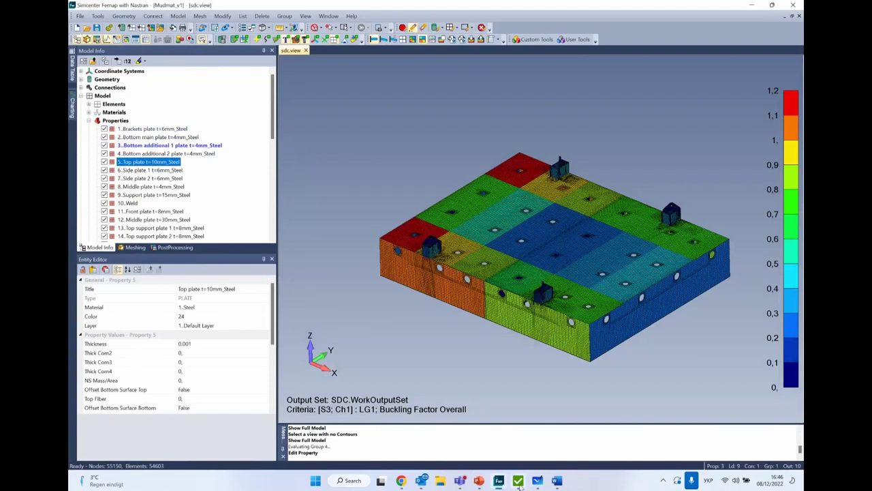
Switch to SDC Verifier and update the model data from Femap with the calculated results cleared
{"action": "left_click", "coordinate": [519, 481]}
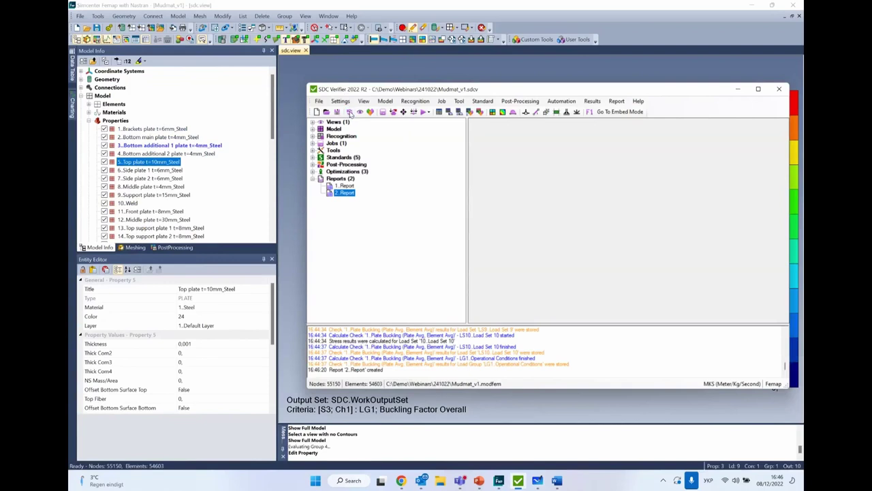
{"action": "left_click", "coordinate": [350, 112]}
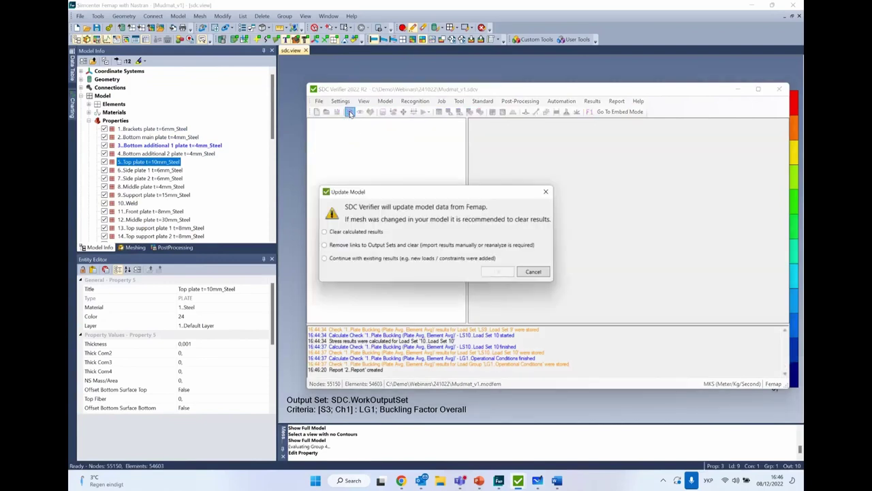
{"action": "left_click", "coordinate": [355, 232]}
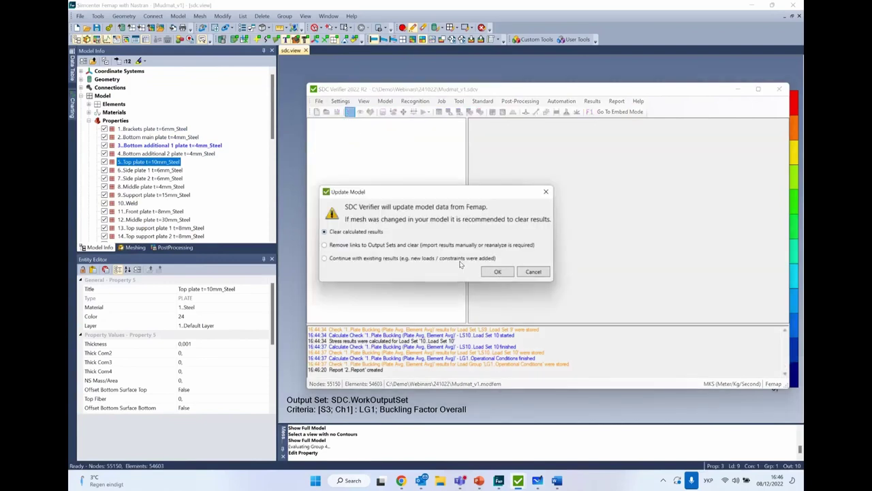
{"action": "left_click", "coordinate": [489, 272]}
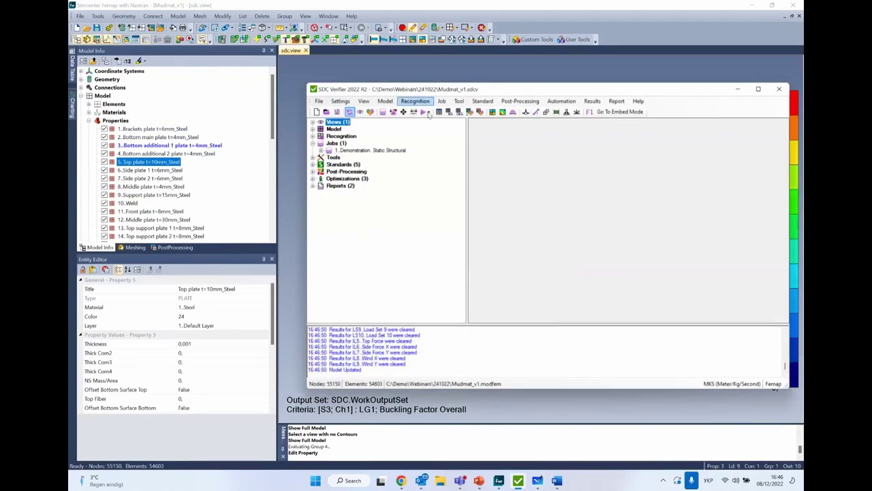
Look at the job analysis options without running one, and expand the list of reports
{"action": "left_click", "coordinate": [428, 113]}
{"action": "mouse_move", "coordinate": [438, 133]}
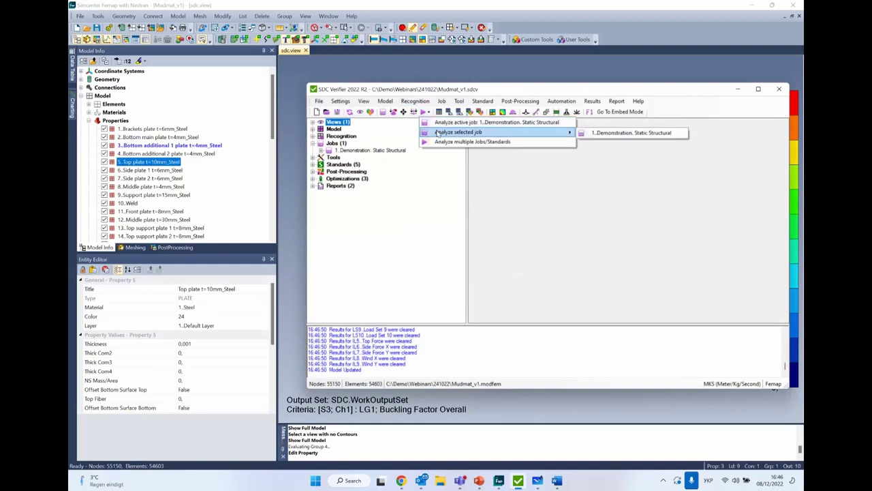
{"action": "left_click", "coordinate": [338, 186]}
{"action": "left_click", "coordinate": [312, 186]}
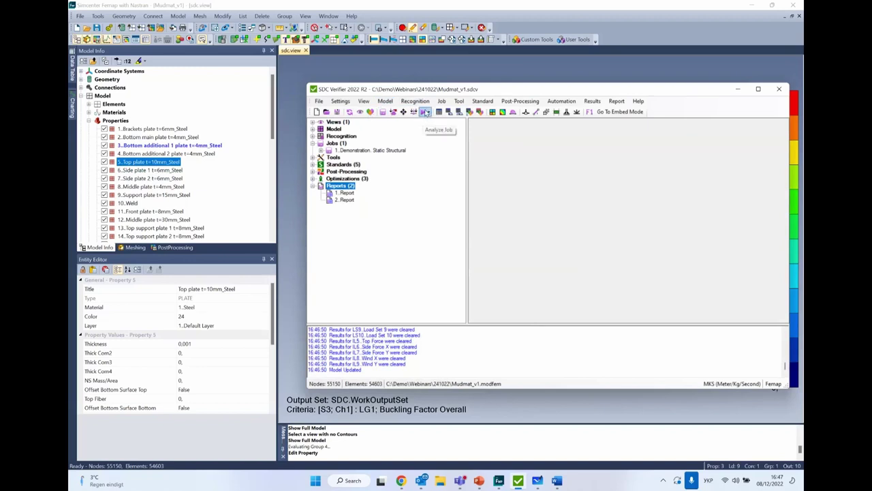
Open the first report in the report designer to view its structure, and close it without saving
{"action": "right_click", "coordinate": [341, 193]}
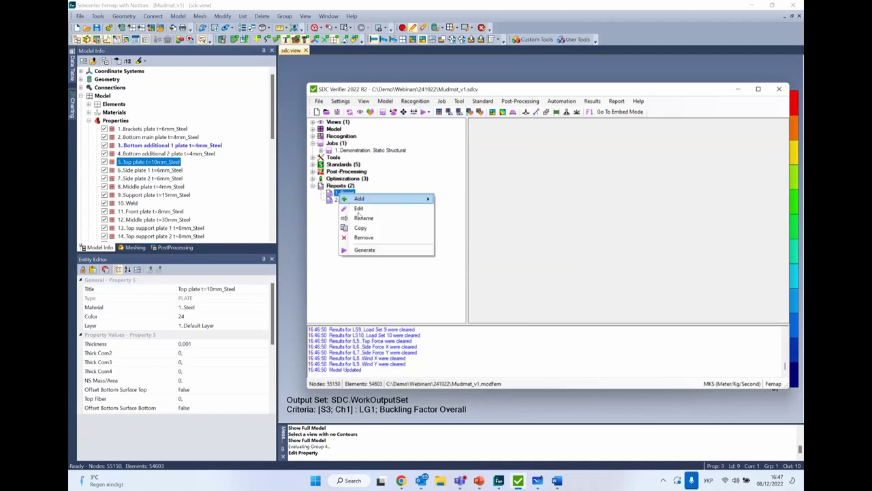
{"action": "left_click", "coordinate": [360, 209]}
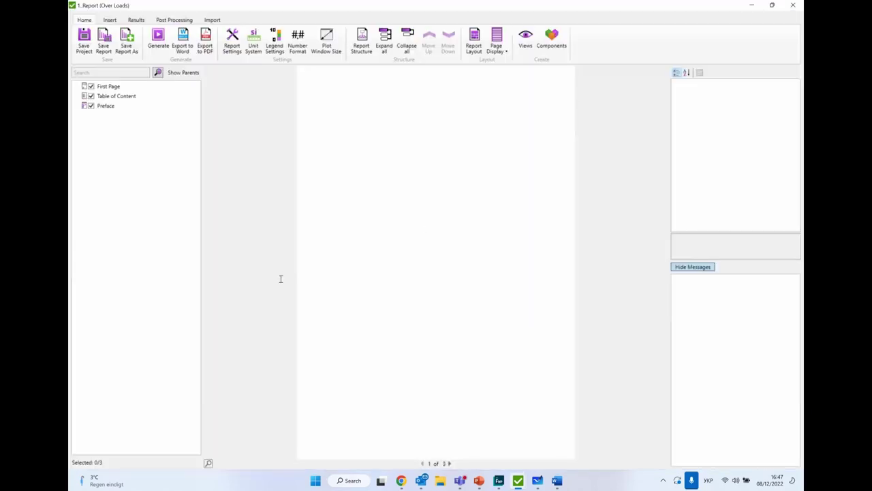
{"action": "left_click", "coordinate": [792, 5]}
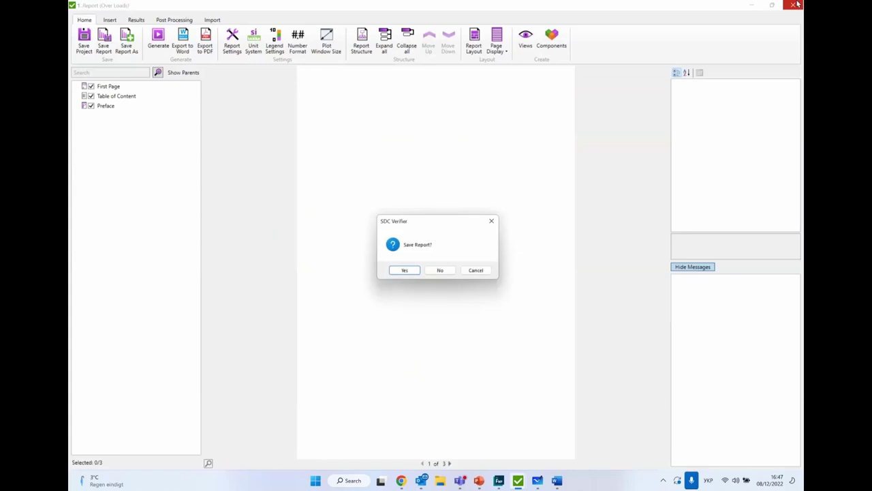
{"action": "left_click", "coordinate": [442, 271]}
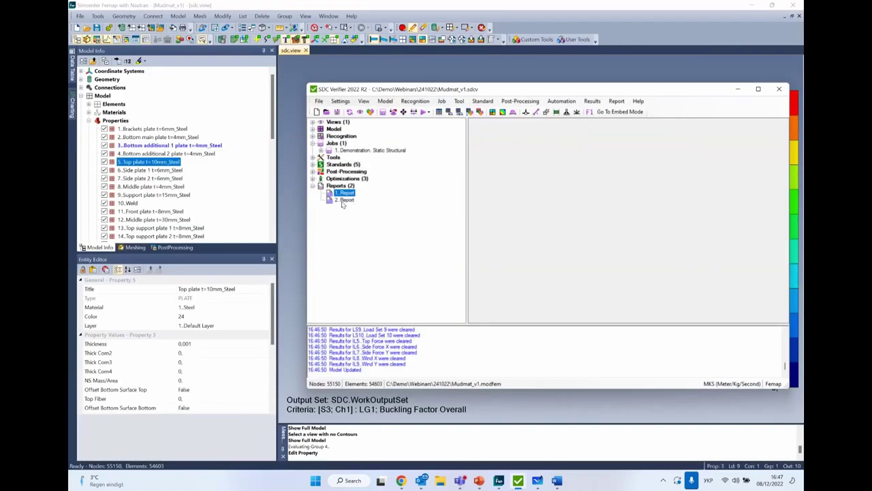
Open the second report in the report designer to view its structure, and close it with the report saved
{"action": "right_click", "coordinate": [344, 199]}
{"action": "left_click", "coordinate": [363, 216]}
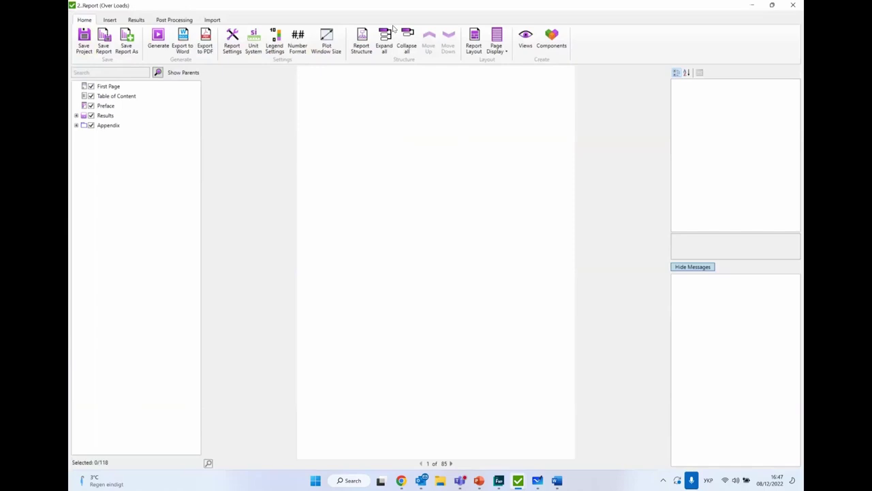
{"action": "left_click", "coordinate": [791, 5]}
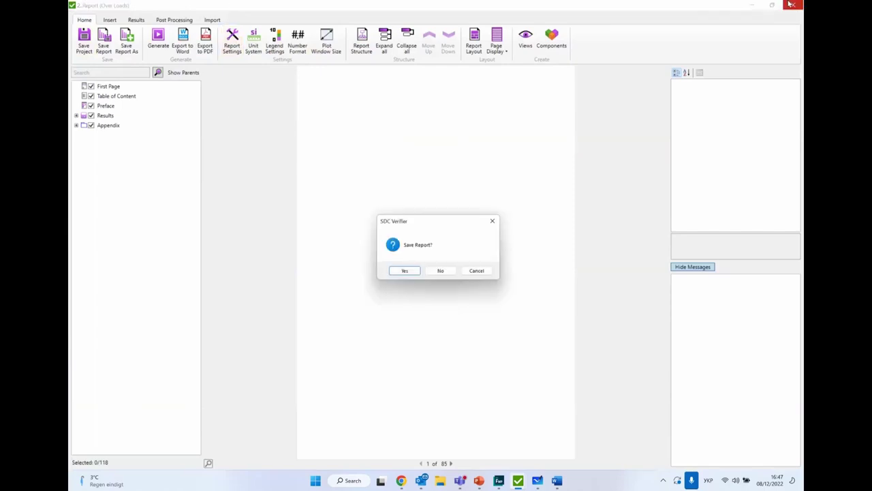
{"action": "left_click", "coordinate": [402, 272]}
{"action": "left_click", "coordinate": [470, 272]}
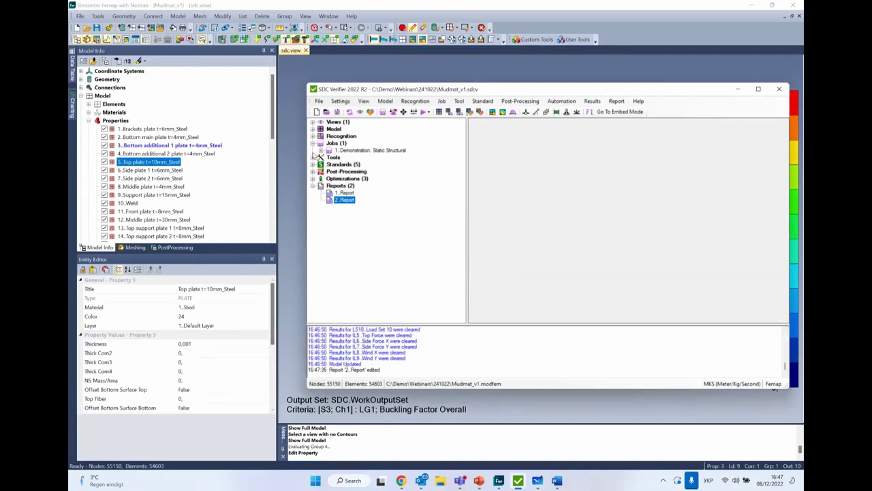
Expand the project's standards and examine the standards available for adding, including the DNV and Eurocode3 families, without adding one
{"action": "left_click", "coordinate": [312, 164]}
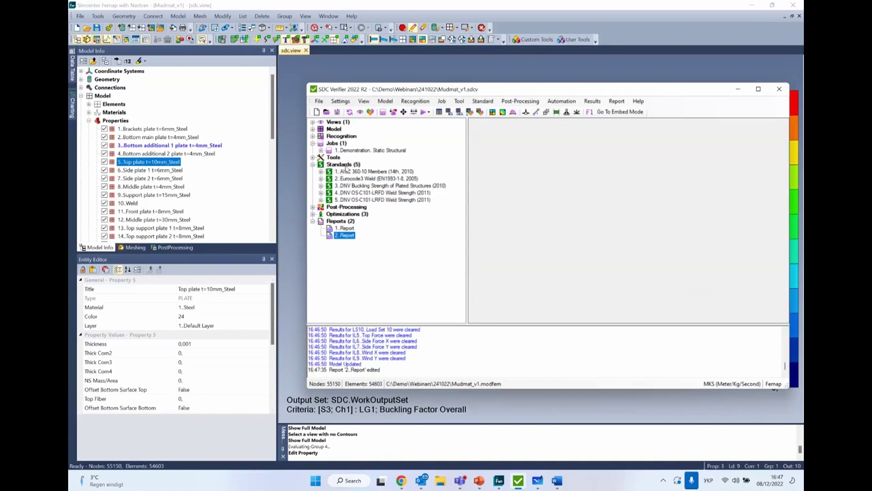
{"action": "left_click", "coordinate": [346, 164]}
{"action": "right_click", "coordinate": [345, 166]}
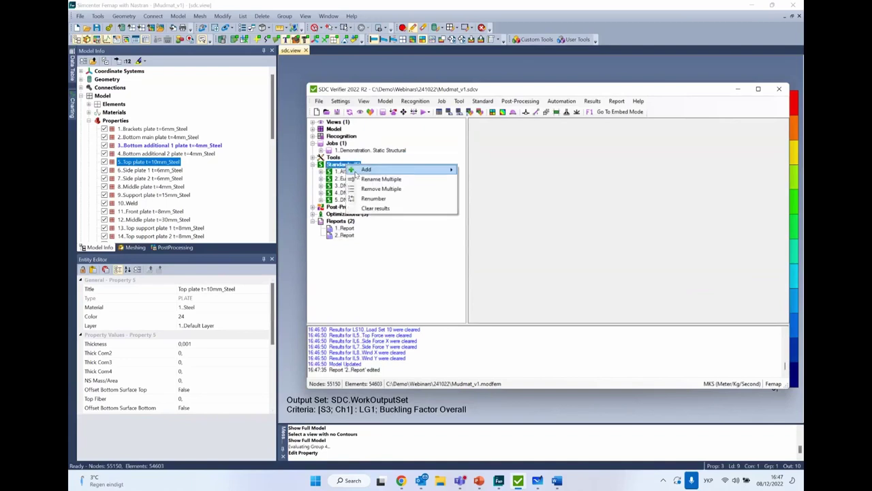
{"action": "mouse_move", "coordinate": [443, 169]}
{"action": "mouse_move", "coordinate": [470, 170]}
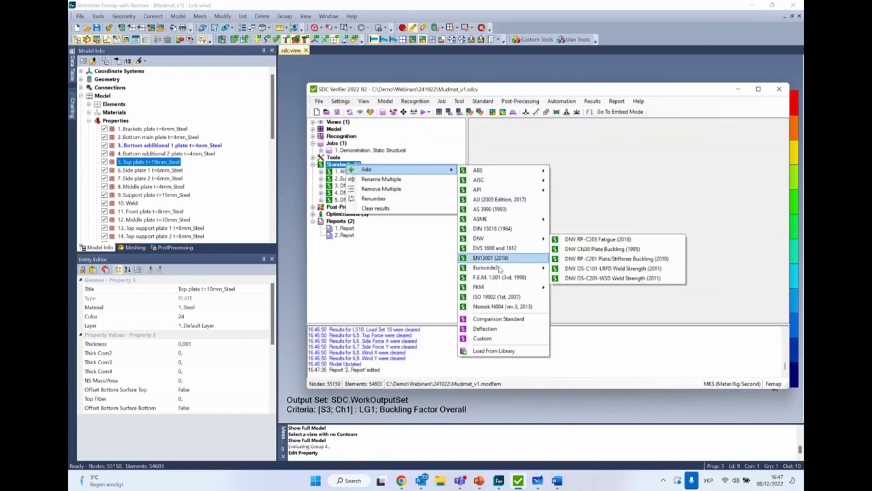
{"action": "mouse_move", "coordinate": [528, 272]}
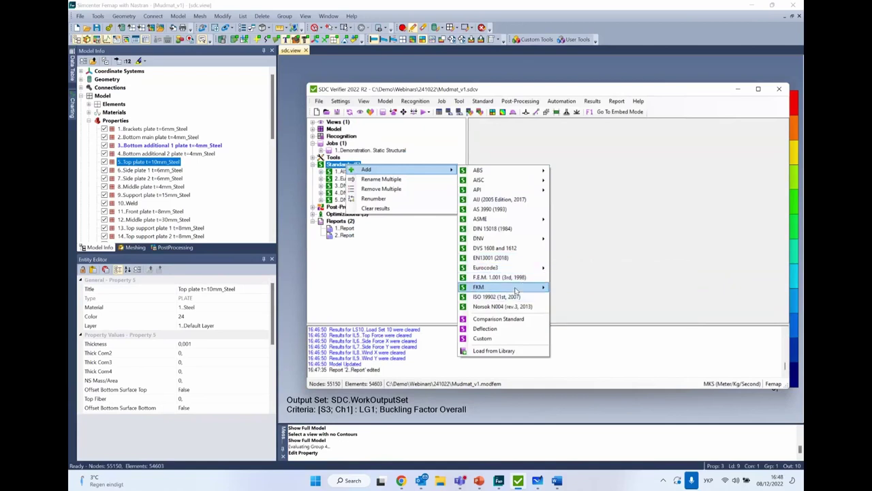
{"action": "mouse_move", "coordinate": [514, 291]}
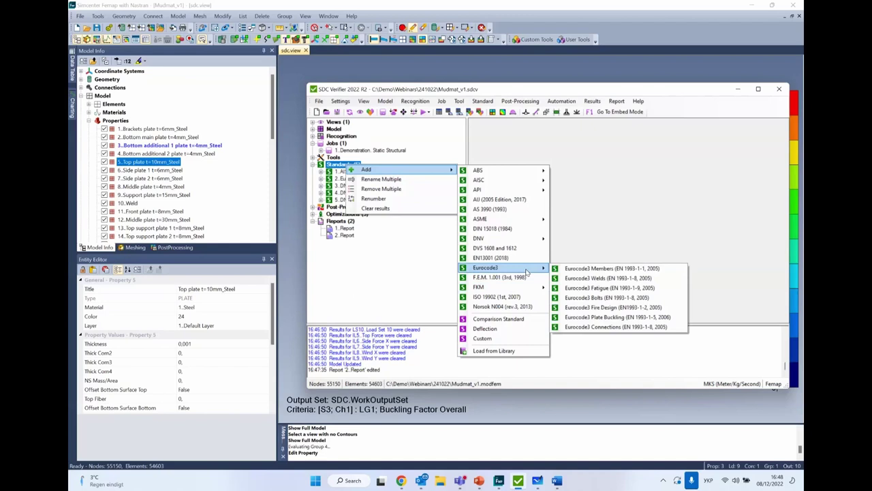
{"action": "left_click", "coordinate": [394, 293]}
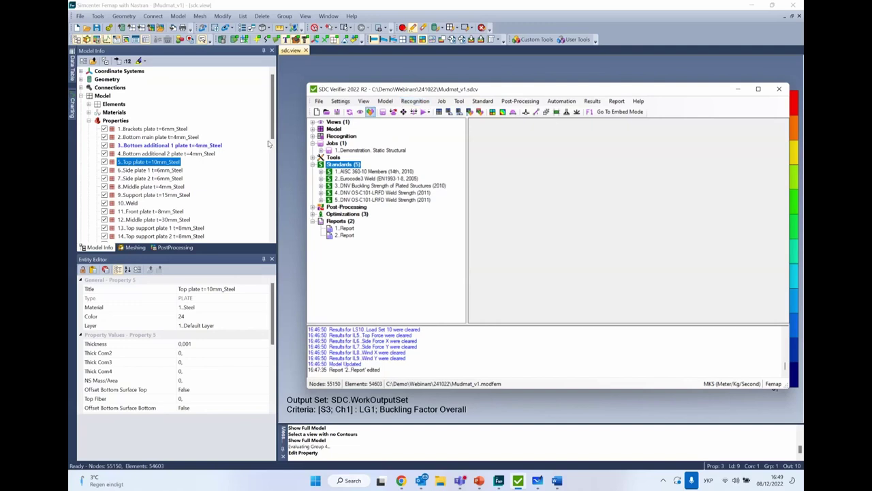
Expand the Demonstration job's load sets and view the job's analysis selection, closing it without changes
{"action": "left_click", "coordinate": [321, 150]}
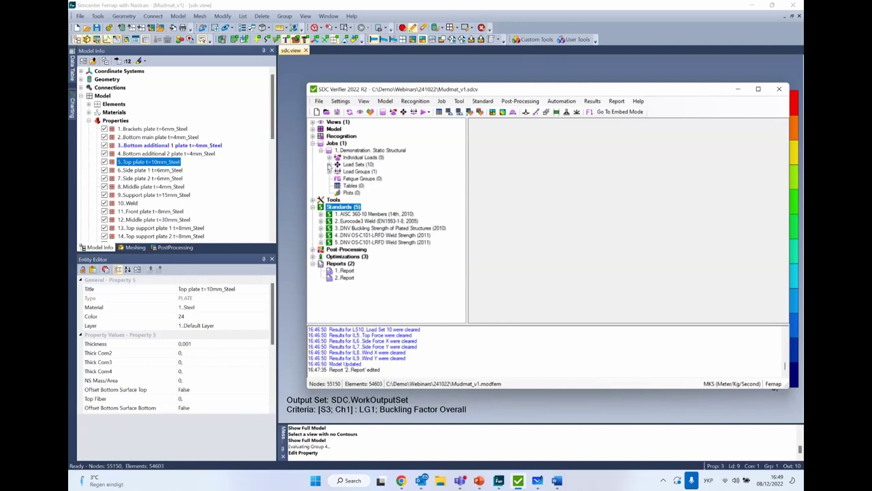
{"action": "left_click", "coordinate": [329, 165]}
{"action": "left_click", "coordinate": [371, 151]}
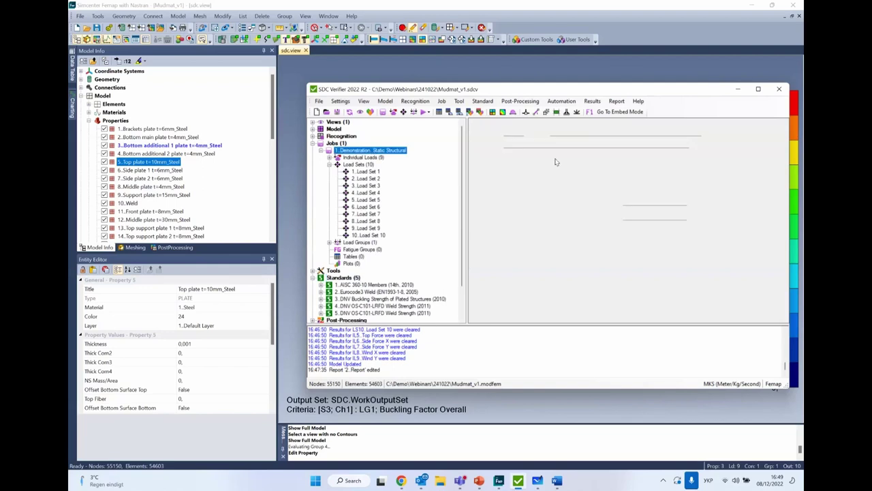
{"action": "left_click", "coordinate": [695, 201]}
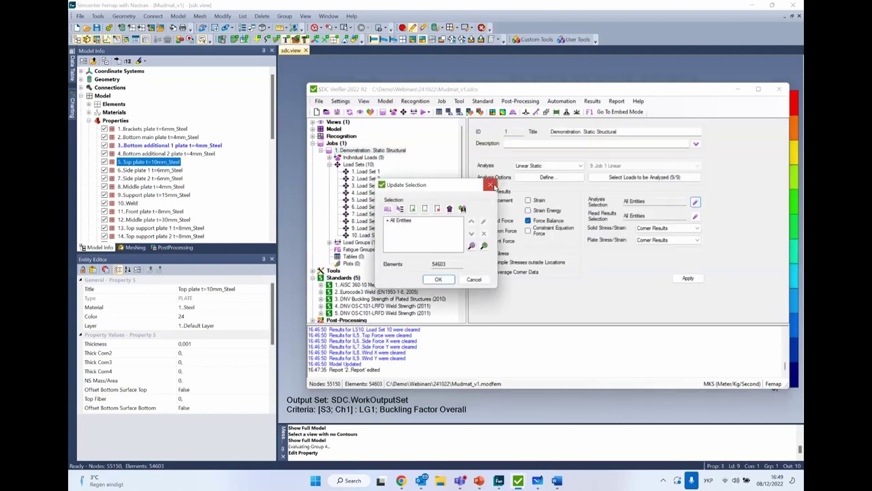
{"action": "left_click", "coordinate": [491, 184]}
Start a criteria plot for the Operational Conditions load group and remove All Entities from its selection
{"action": "scroll", "coordinate": [336, 234], "scroll_direction": "down", "scroll_amount": 2}
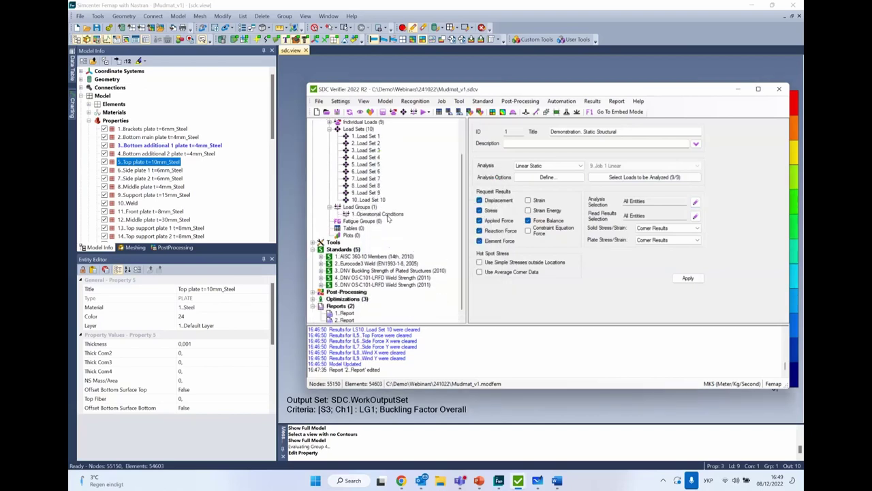
{"action": "left_click", "coordinate": [382, 214]}
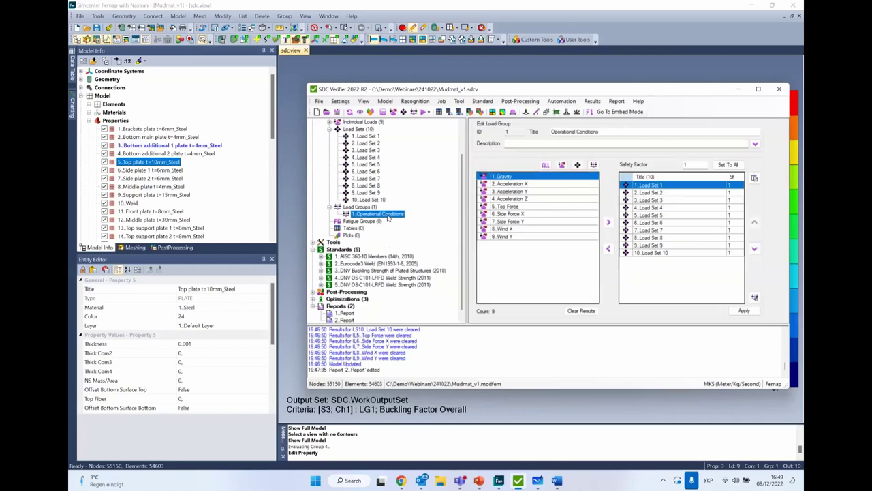
{"action": "right_click", "coordinate": [387, 216]}
{"action": "left_click", "coordinate": [447, 252]}
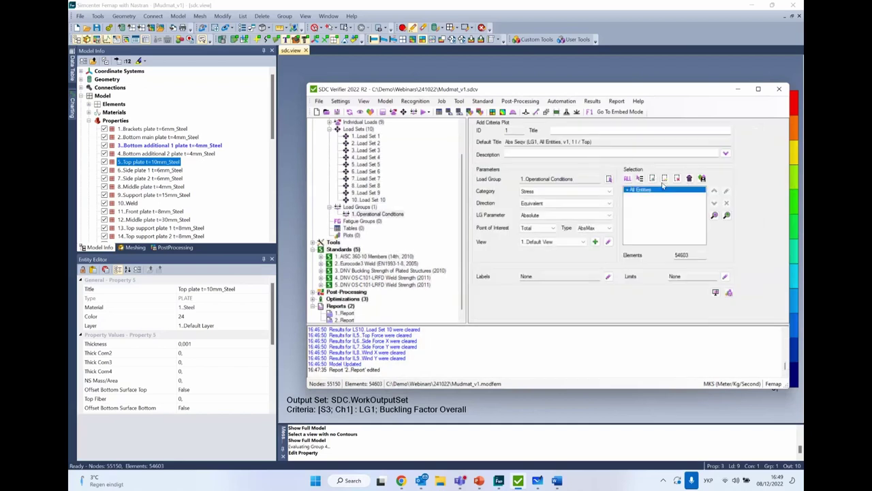
{"action": "left_click", "coordinate": [727, 203]}
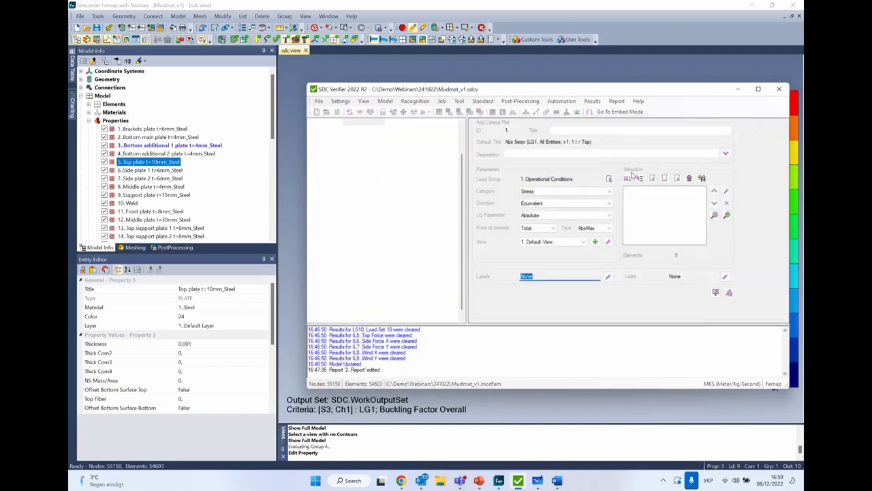
Look through the plot's selection condition types, including the materials condition, and leave the plot form for Load Groups without creating the plot
{"action": "left_click", "coordinate": [639, 178]}
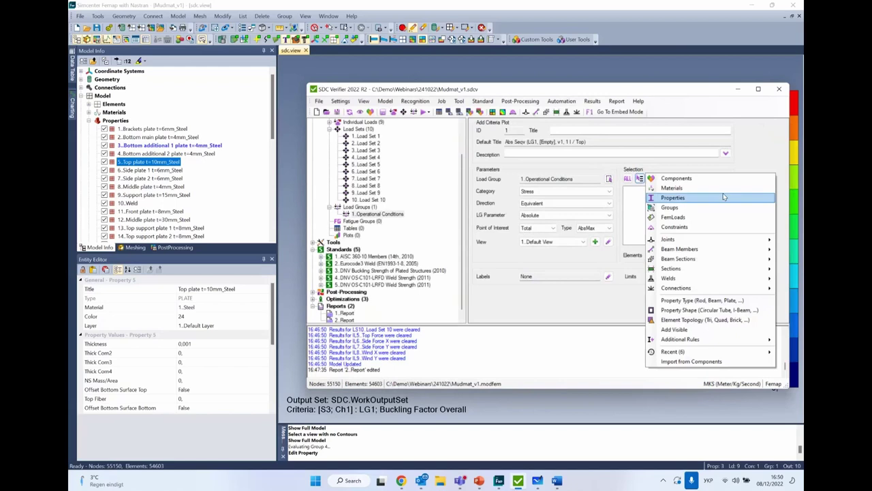
{"action": "left_click", "coordinate": [682, 188]}
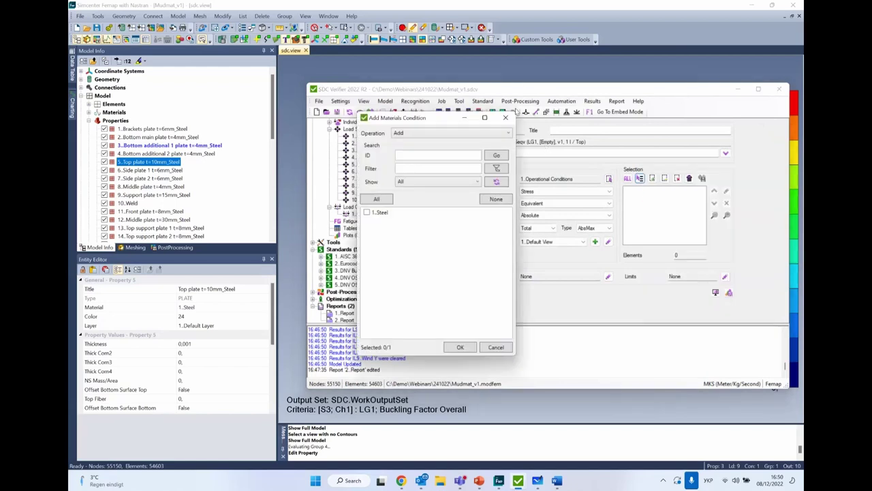
{"action": "left_click", "coordinate": [506, 119]}
{"action": "left_click", "coordinate": [639, 178]}
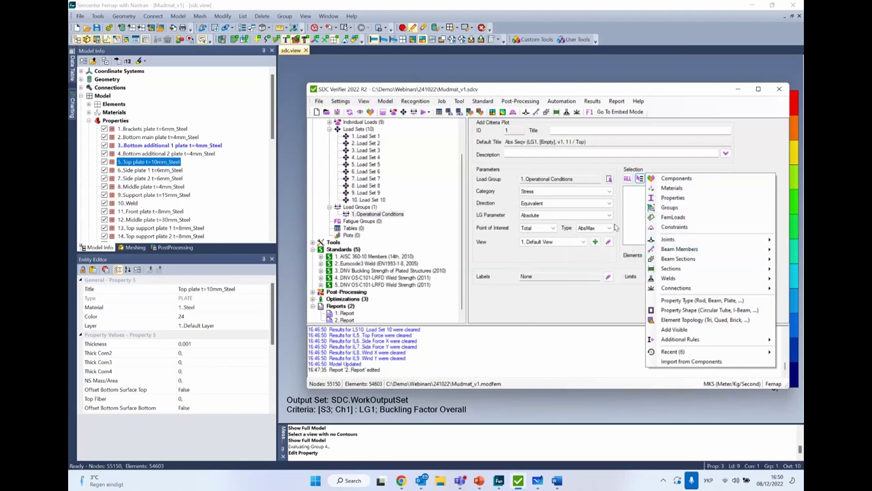
{"action": "left_click", "coordinate": [636, 216]}
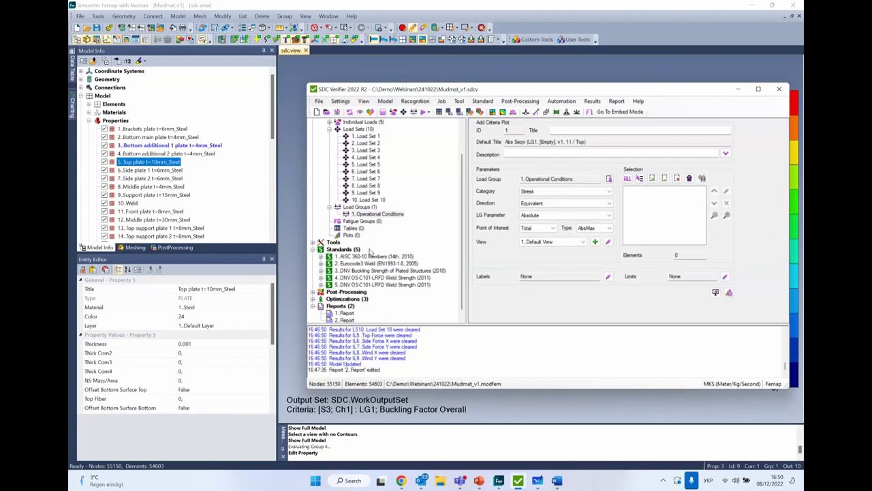
{"action": "double_click", "coordinate": [334, 208]}
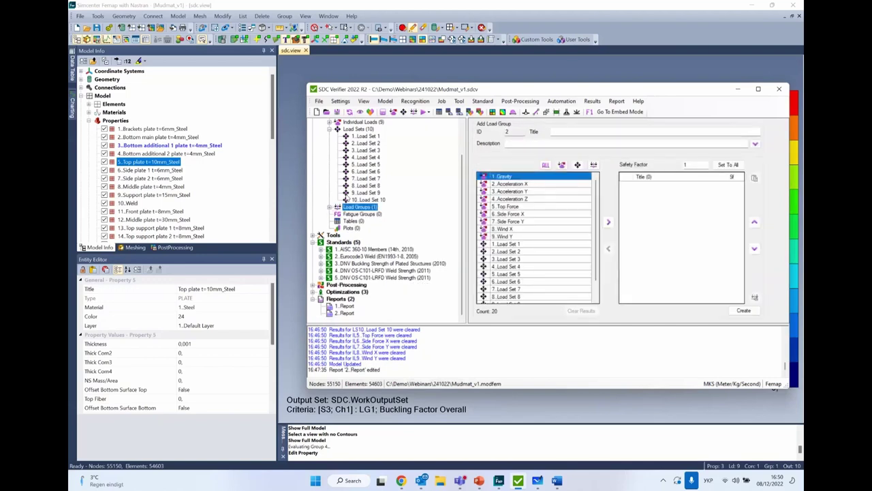